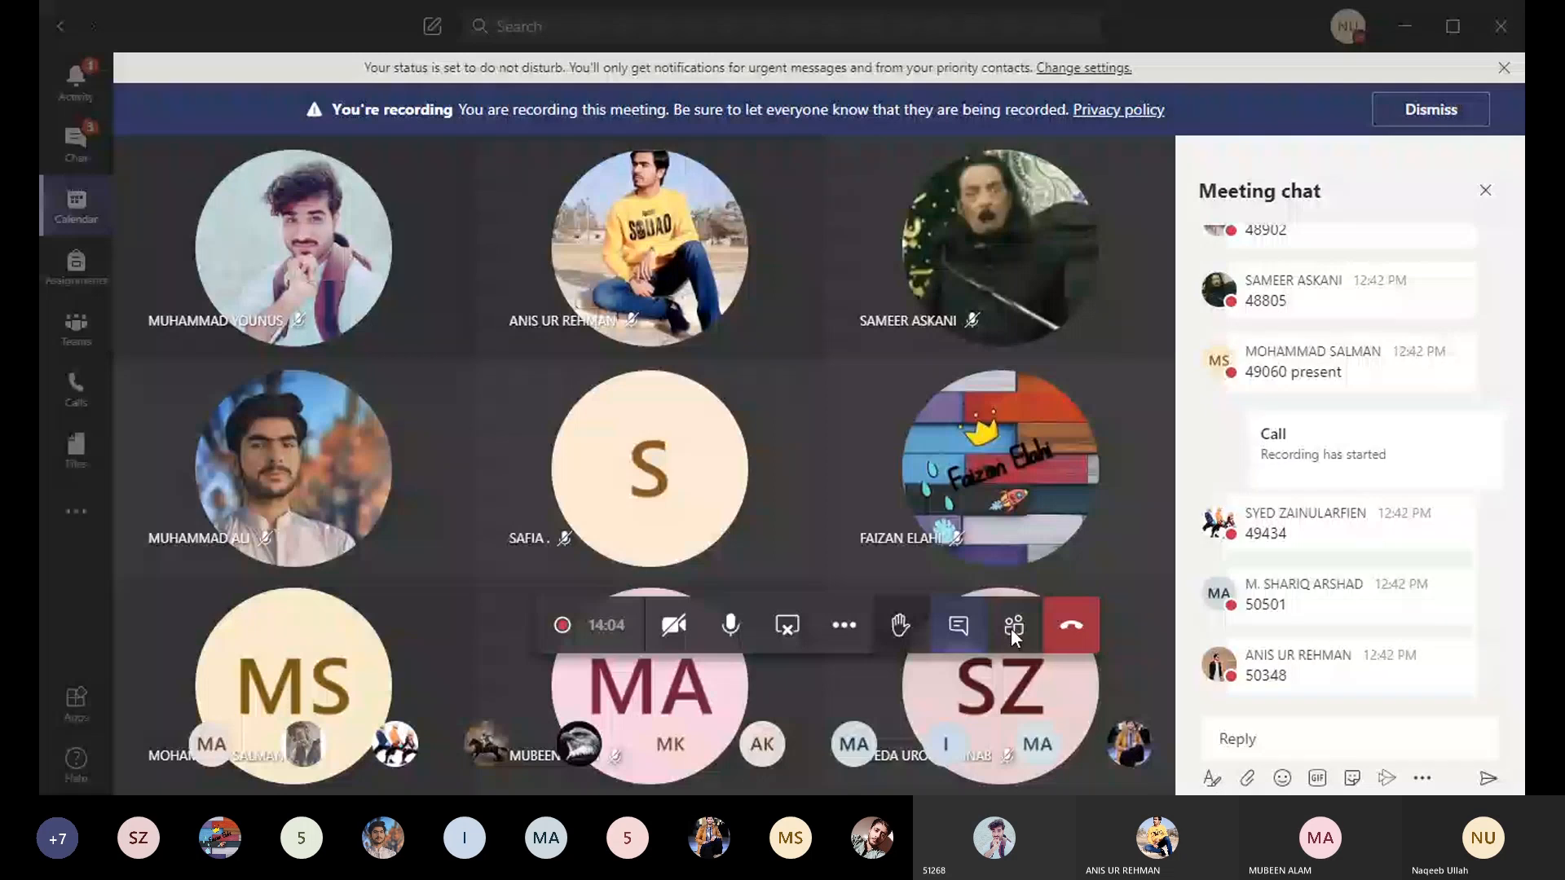
{"action": "left_click", "coordinate": [804, 626]}
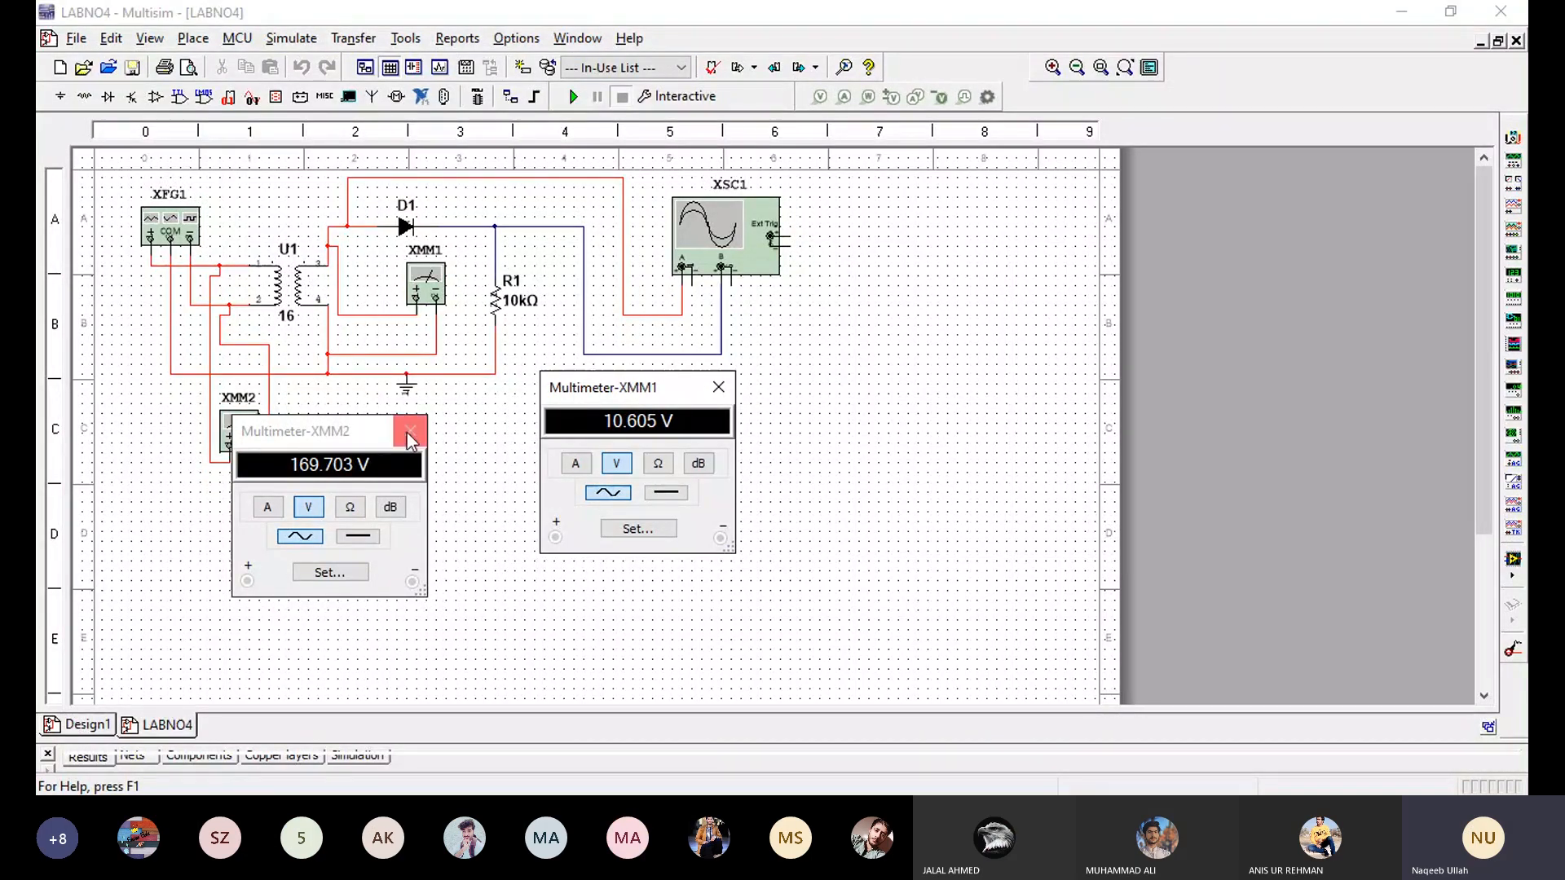
- Reposition the XMM2 and XMM1 multimeter windows side by side below the circuit, uncovering the XMM2 instrument
{"action": "left_click_drag", "start_coordinate": [364, 433], "coordinate": [409, 432]}
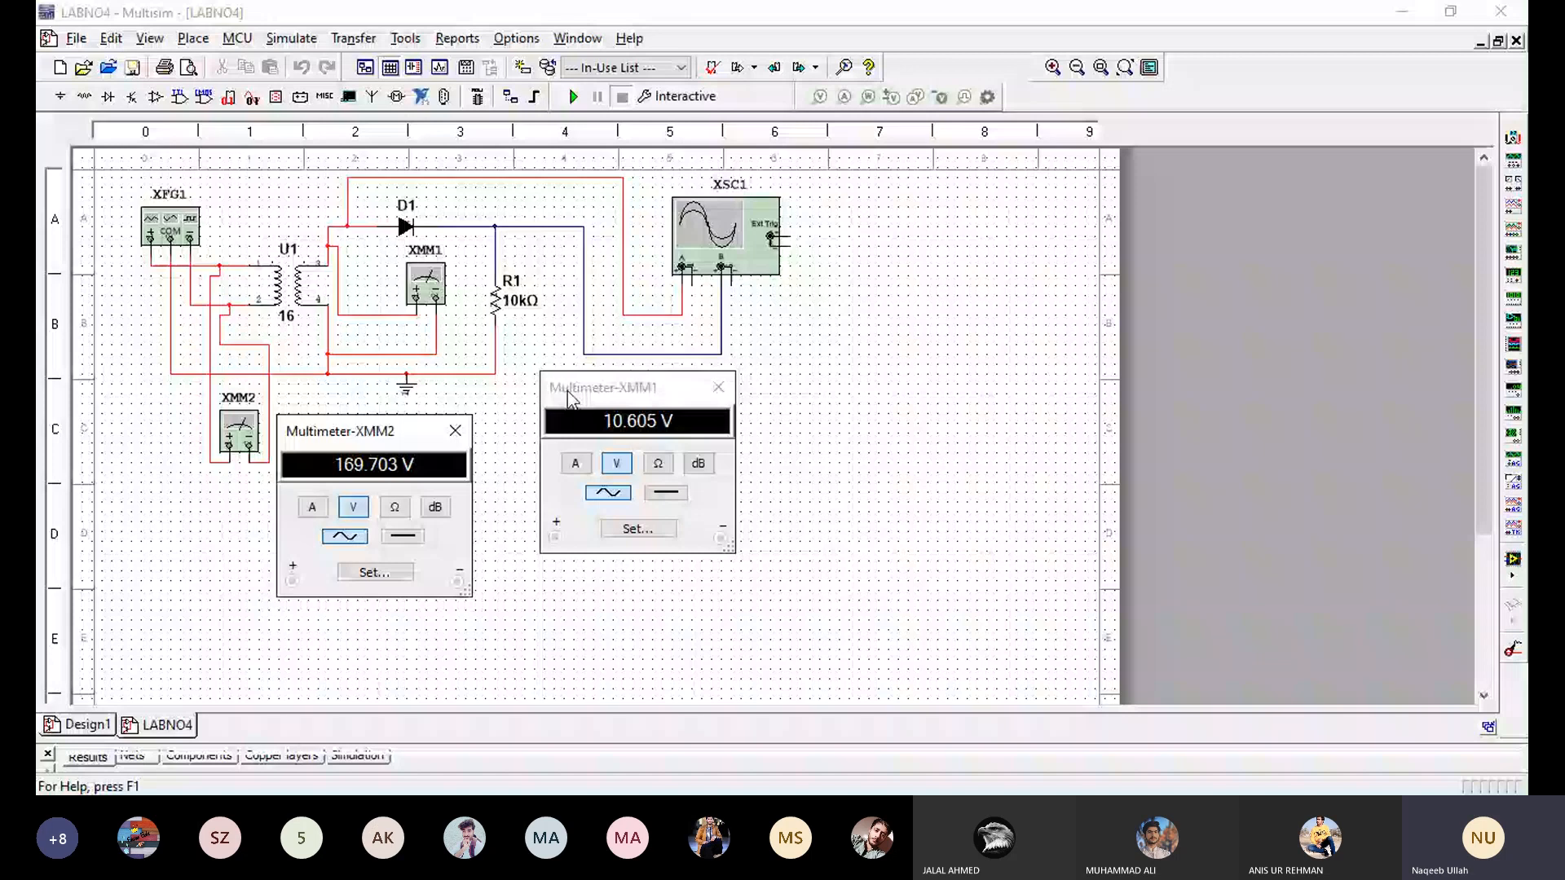
{"action": "left_click_drag", "start_coordinate": [568, 393], "coordinate": [523, 412]}
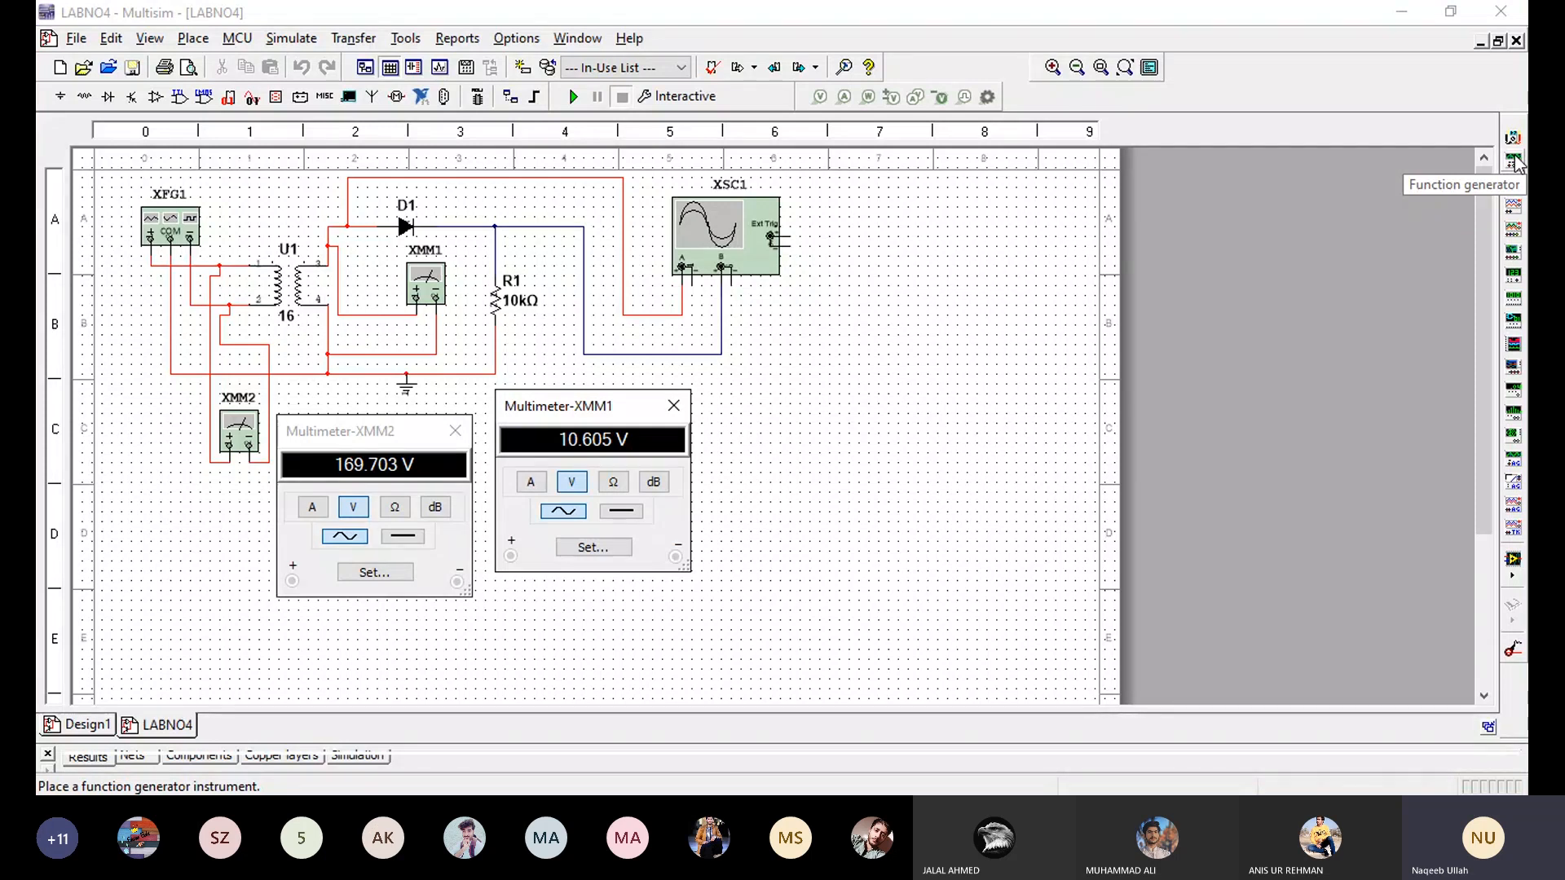
- Examine the value parameters of transformer U1, including its turns ratio, and close them without changes
{"action": "left_click", "coordinate": [294, 302]}
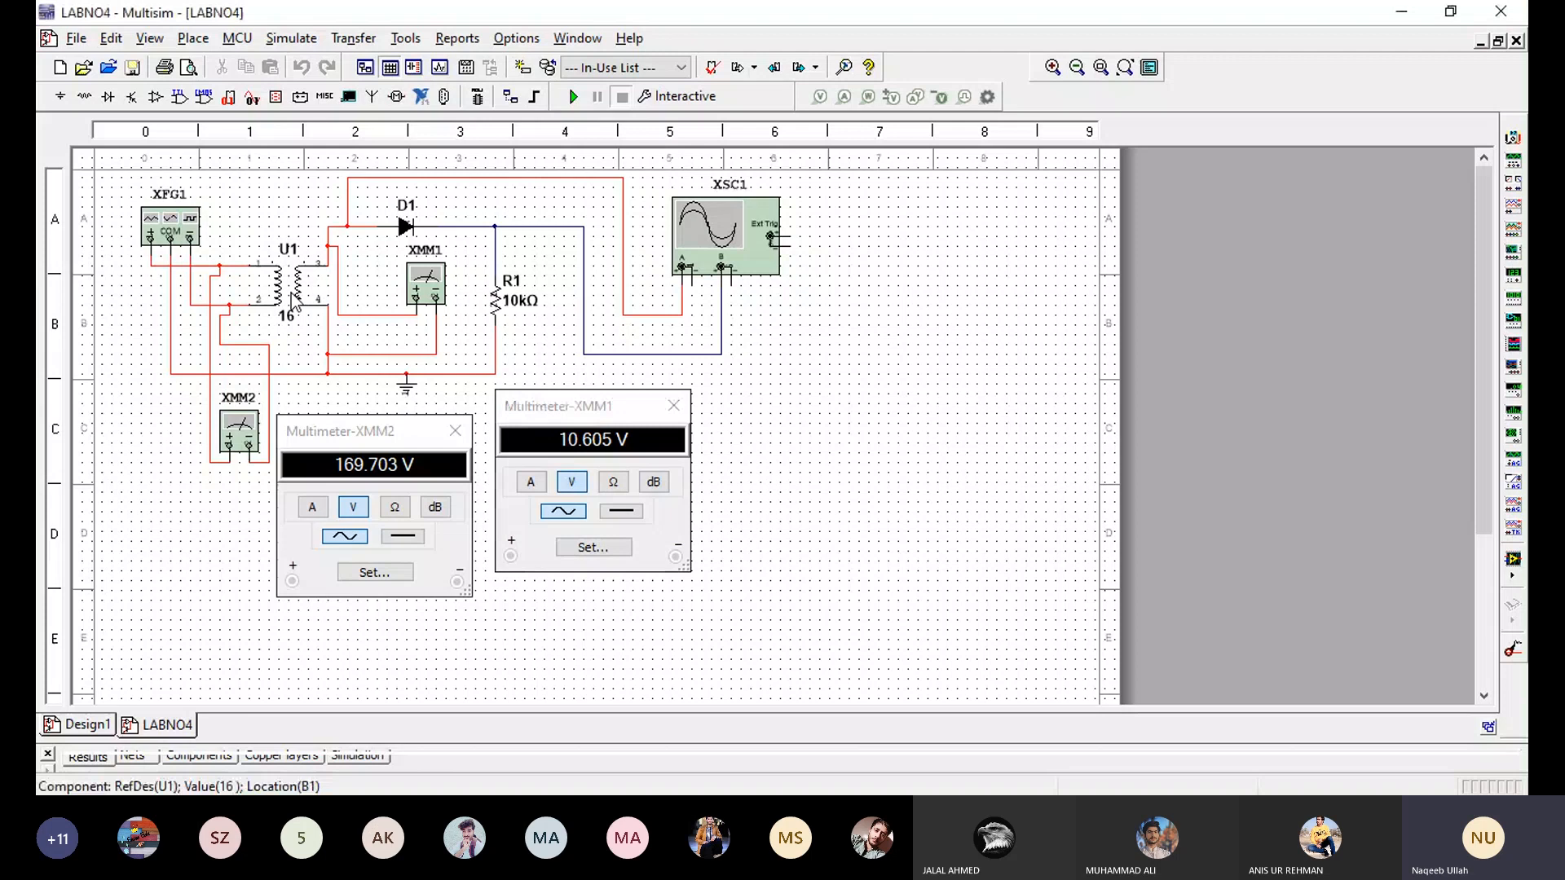
{"action": "double_click", "coordinate": [294, 302]}
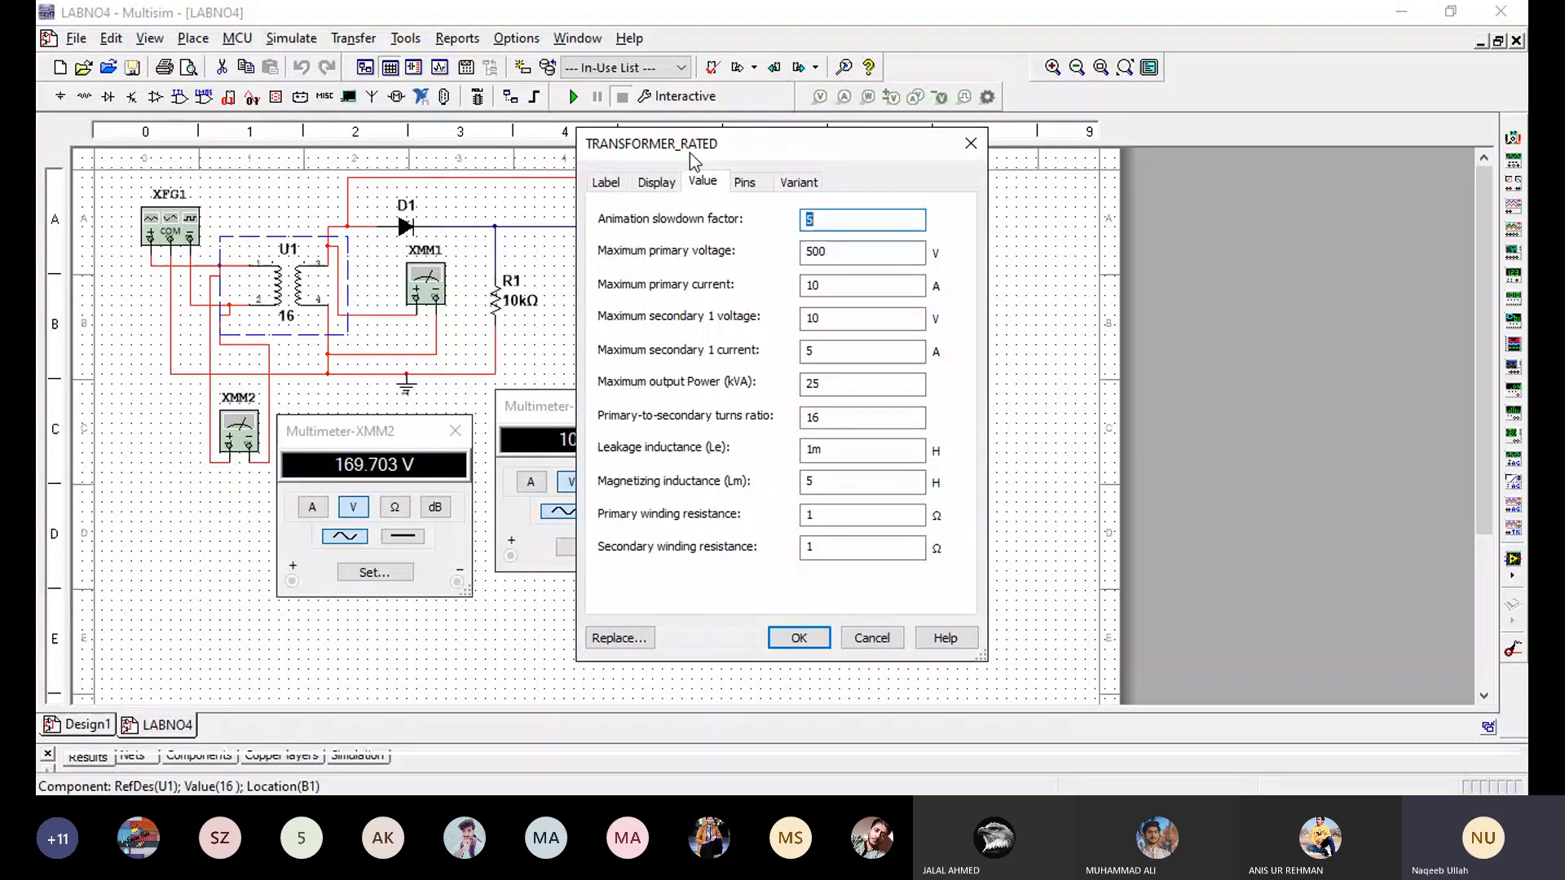
{"action": "left_click", "coordinate": [870, 638]}
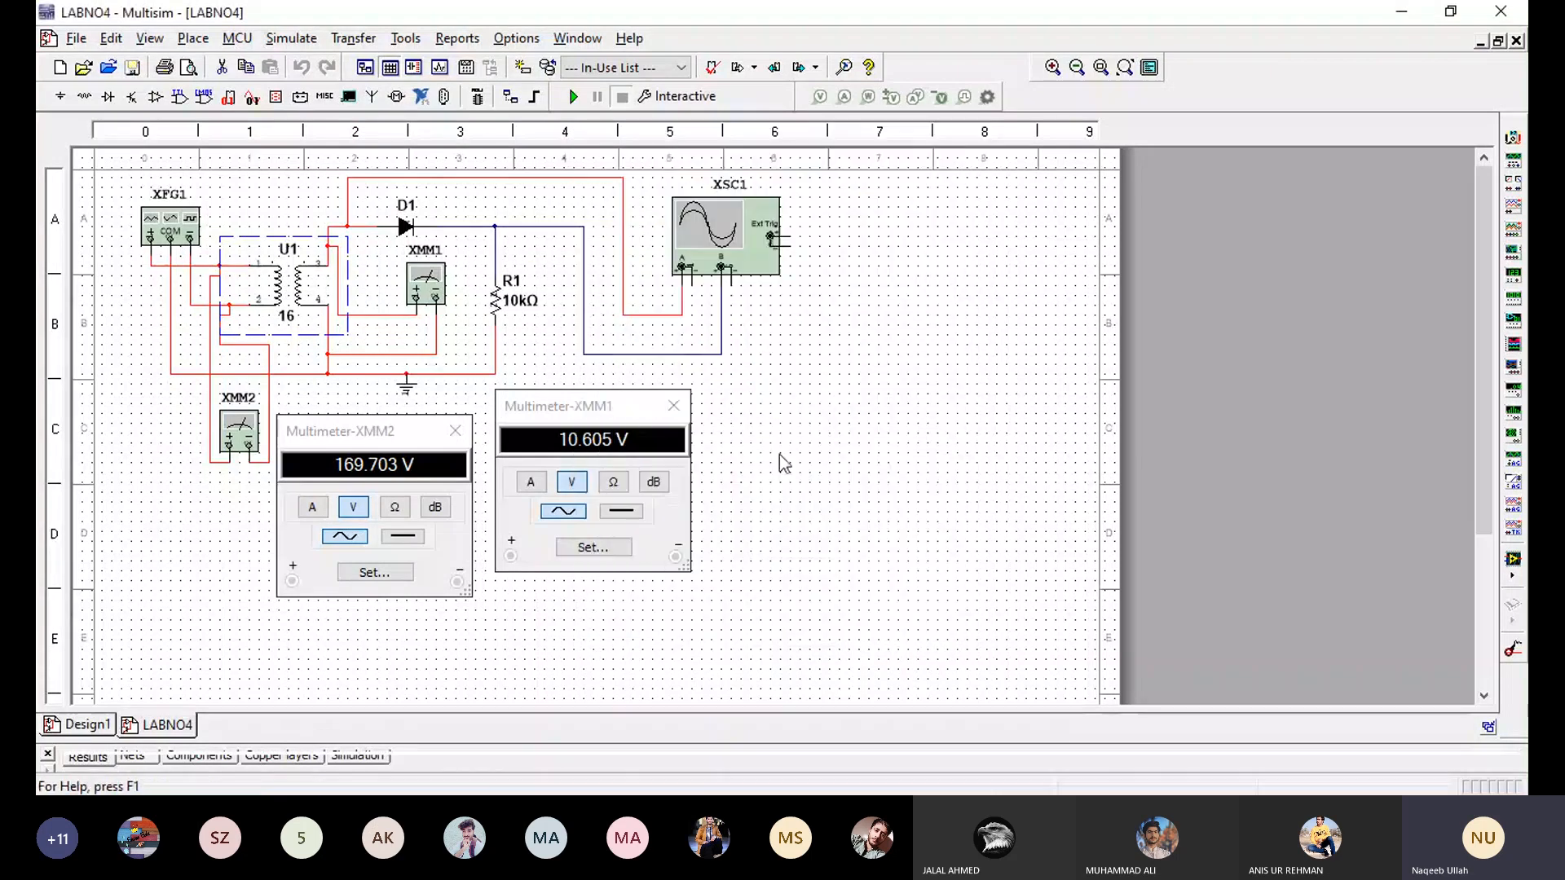
{"action": "left_click", "coordinate": [776, 434]}
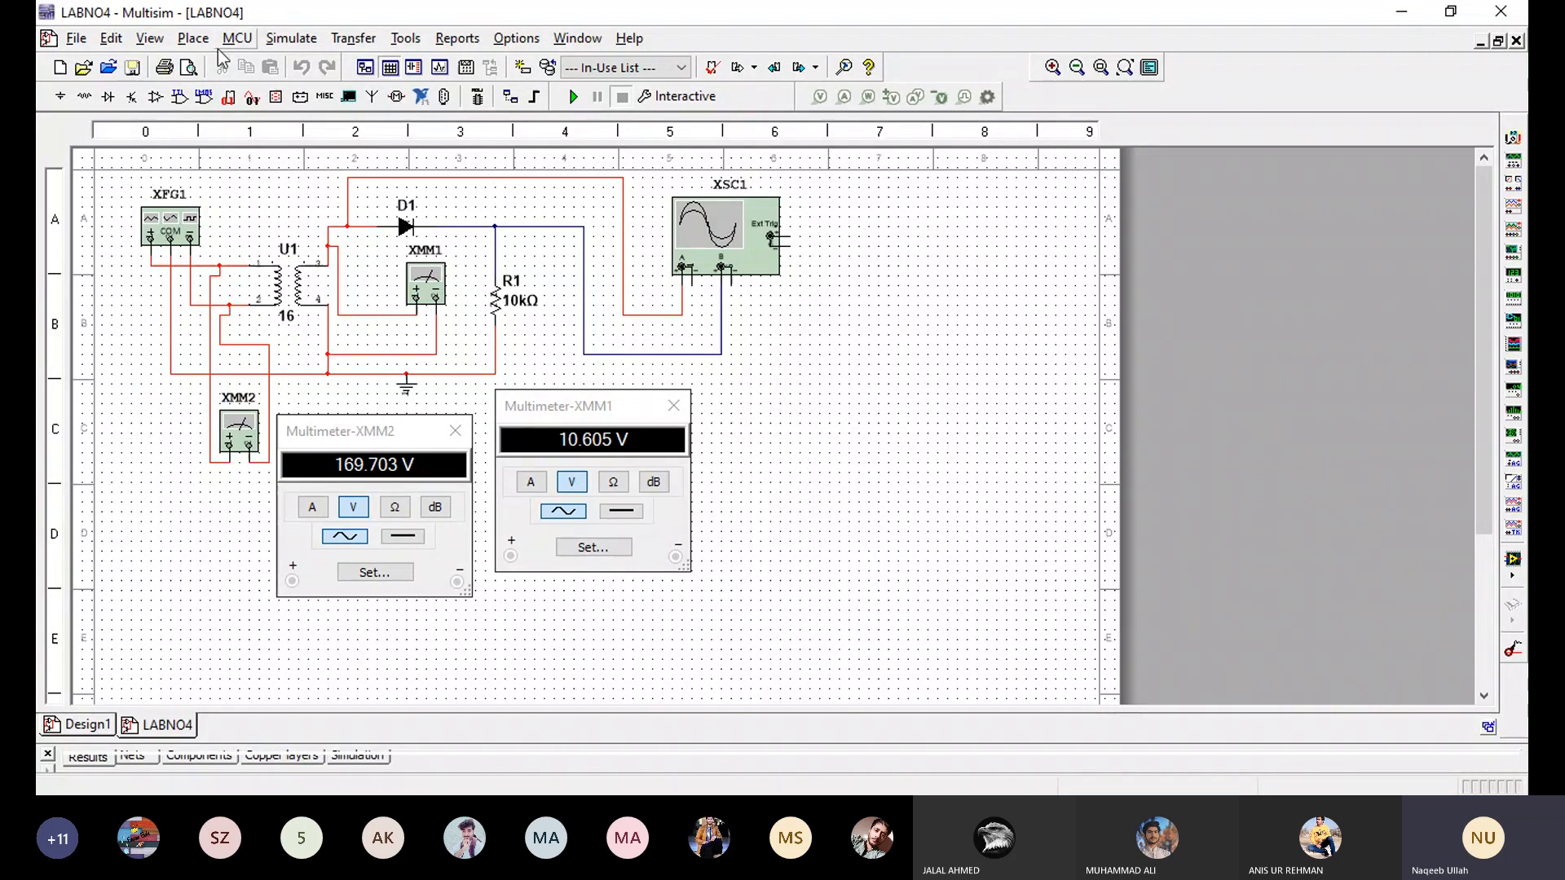
- Search the component library for "tr", pick TRANSFORMER_RATED for placement, and cancel placing it
{"action": "left_click", "coordinate": [193, 40]}
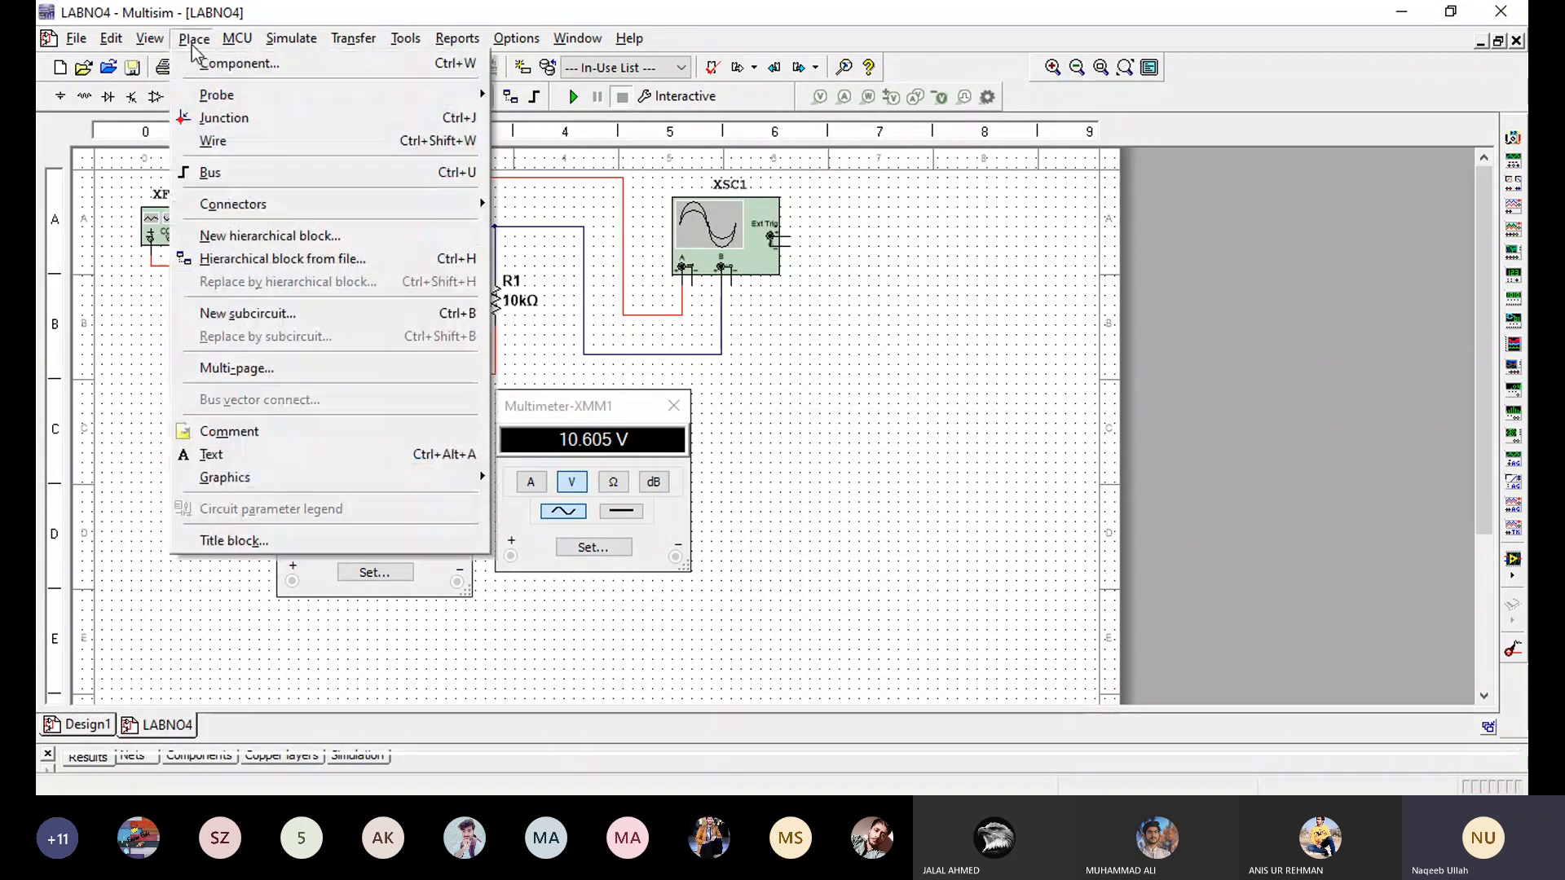
{"action": "left_click", "coordinate": [204, 64]}
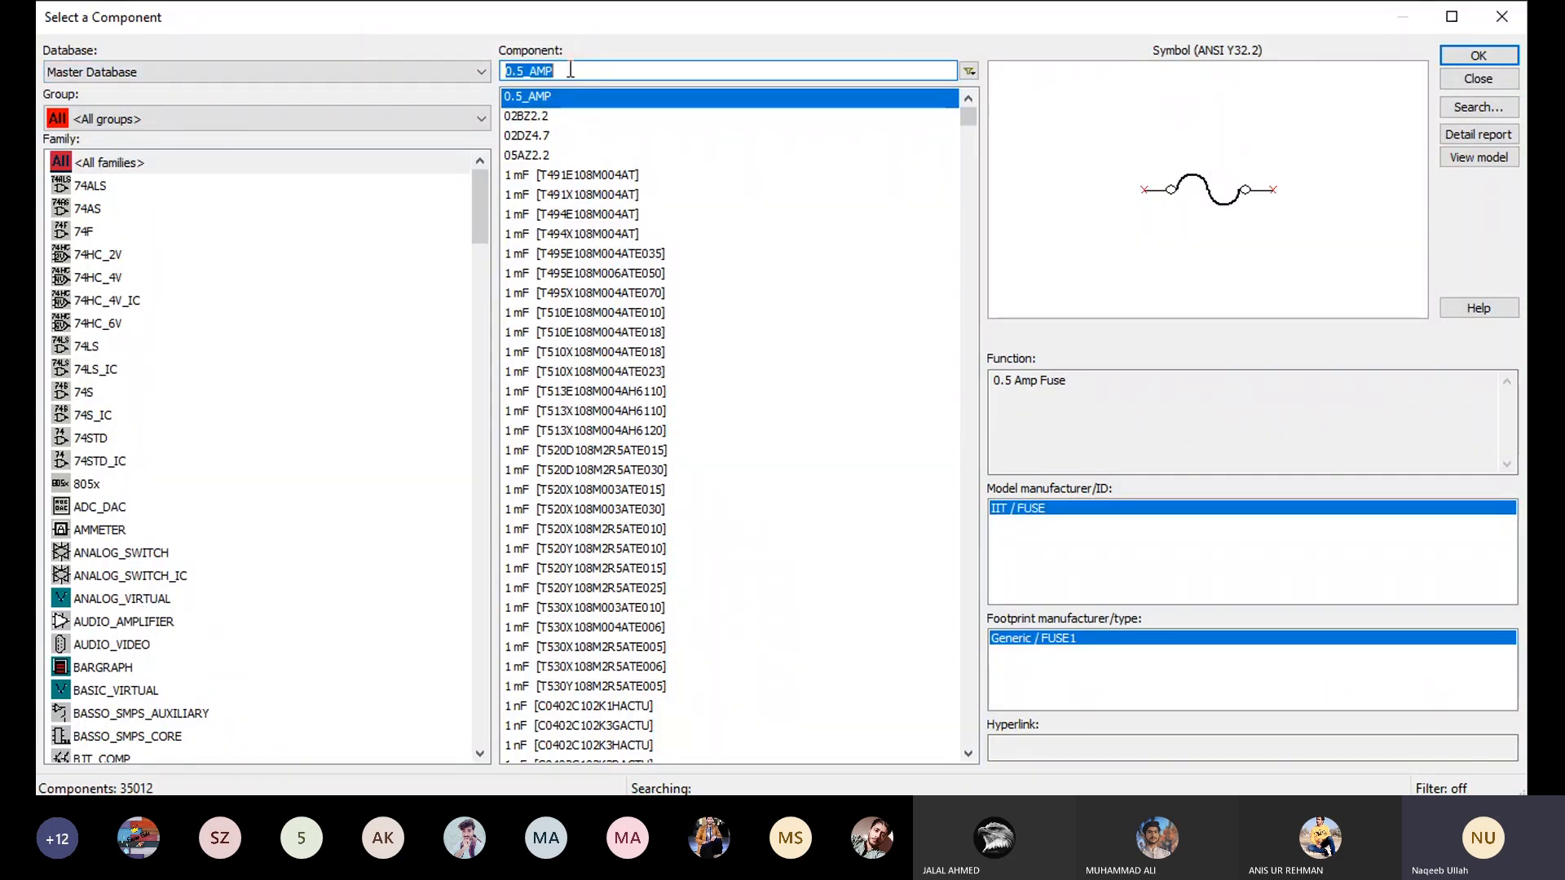
{"action": "type", "text": "tr"}
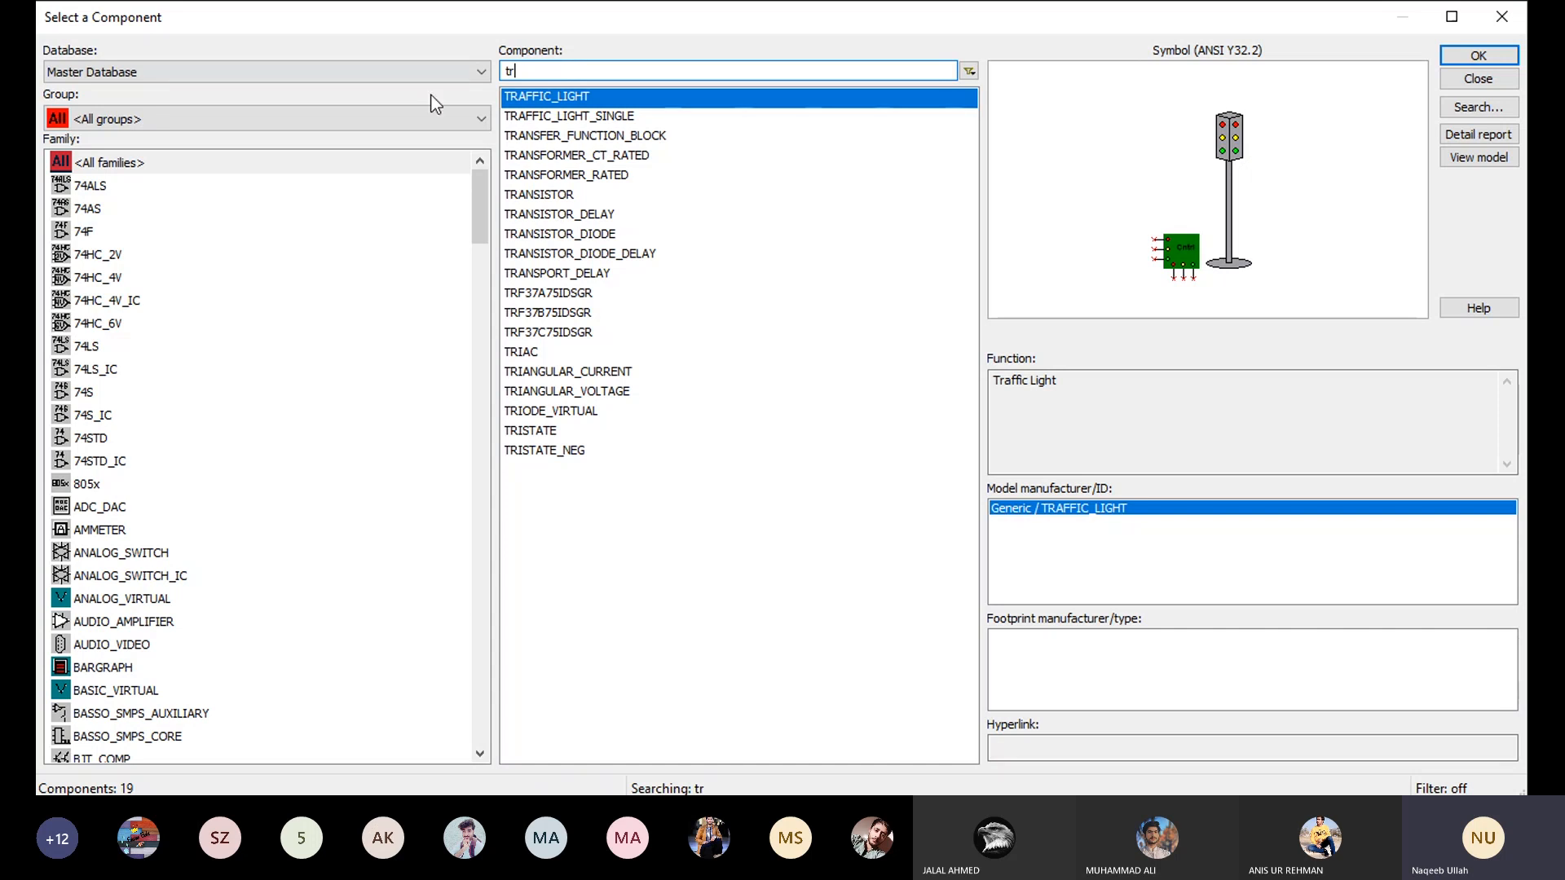
{"action": "left_click", "coordinate": [590, 177]}
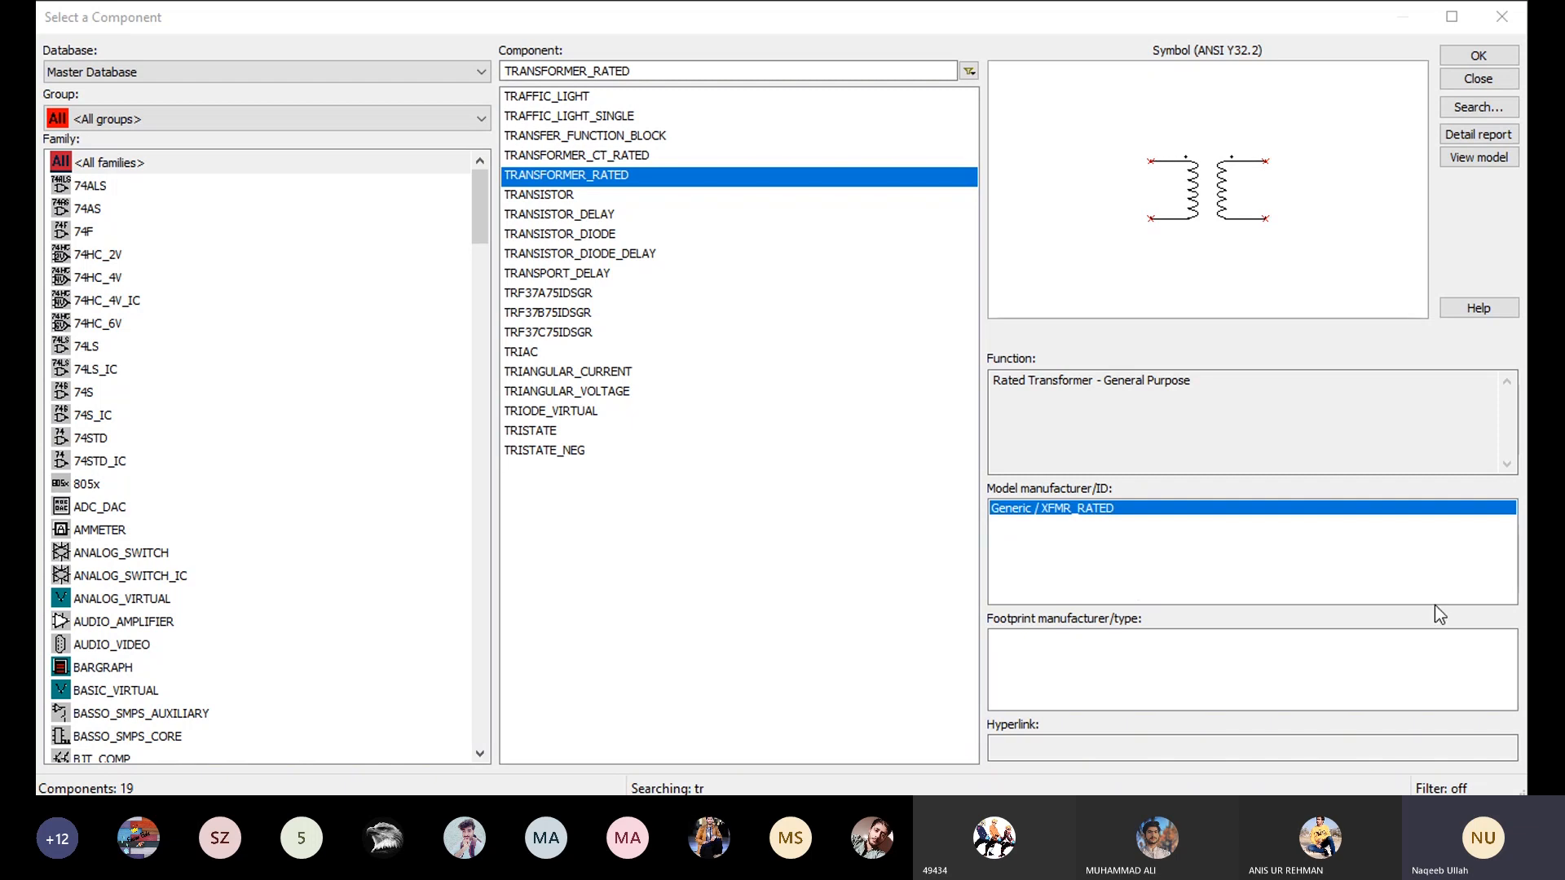
{"action": "left_click", "coordinate": [1479, 58]}
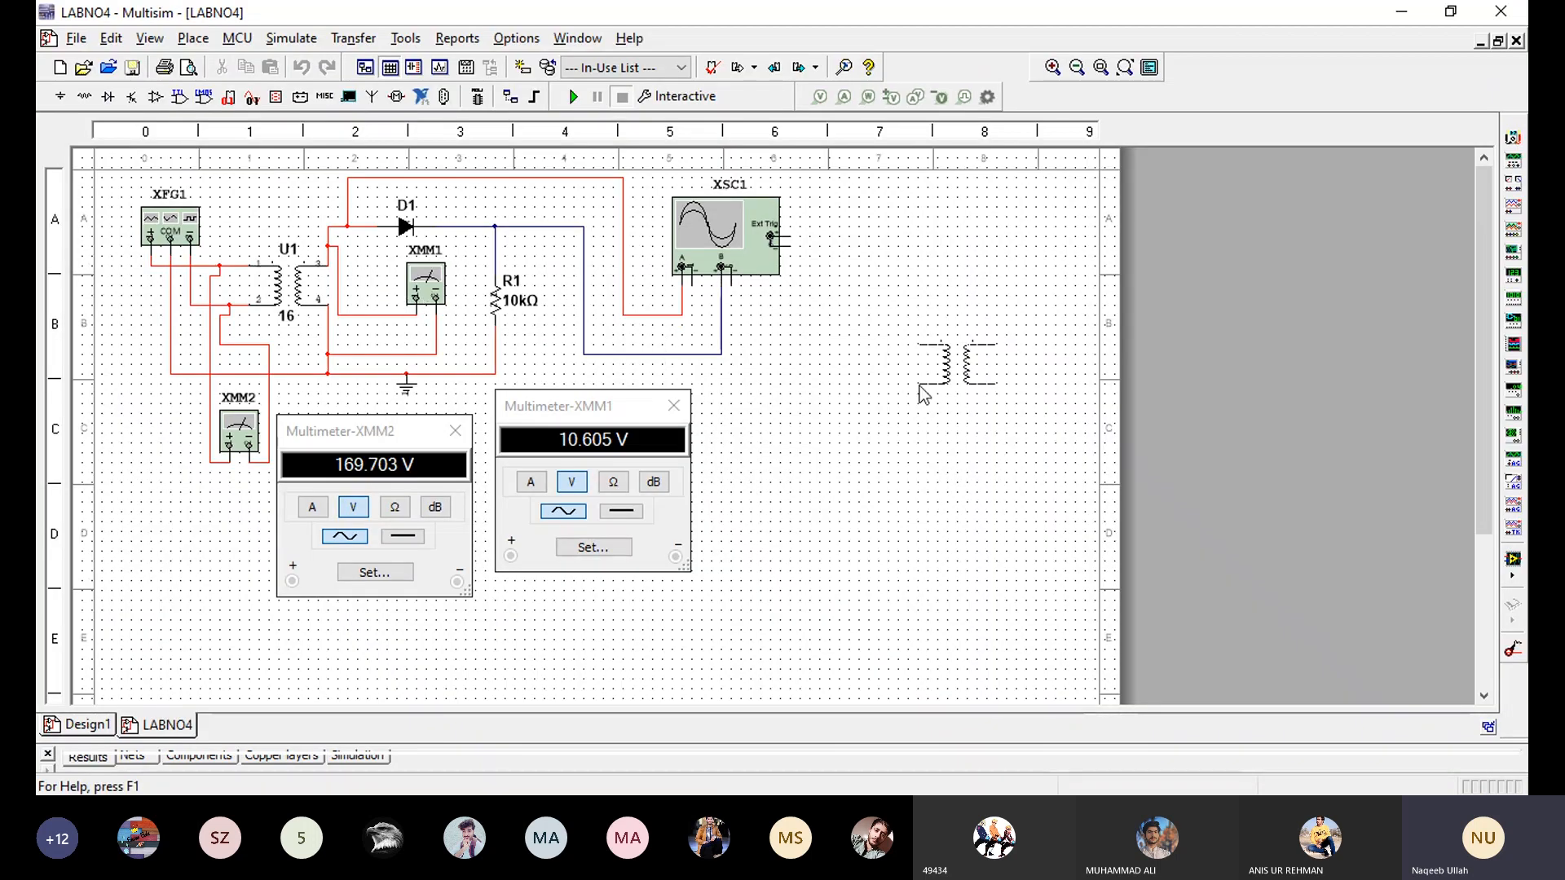
{"action": "key", "text": "Escape"}
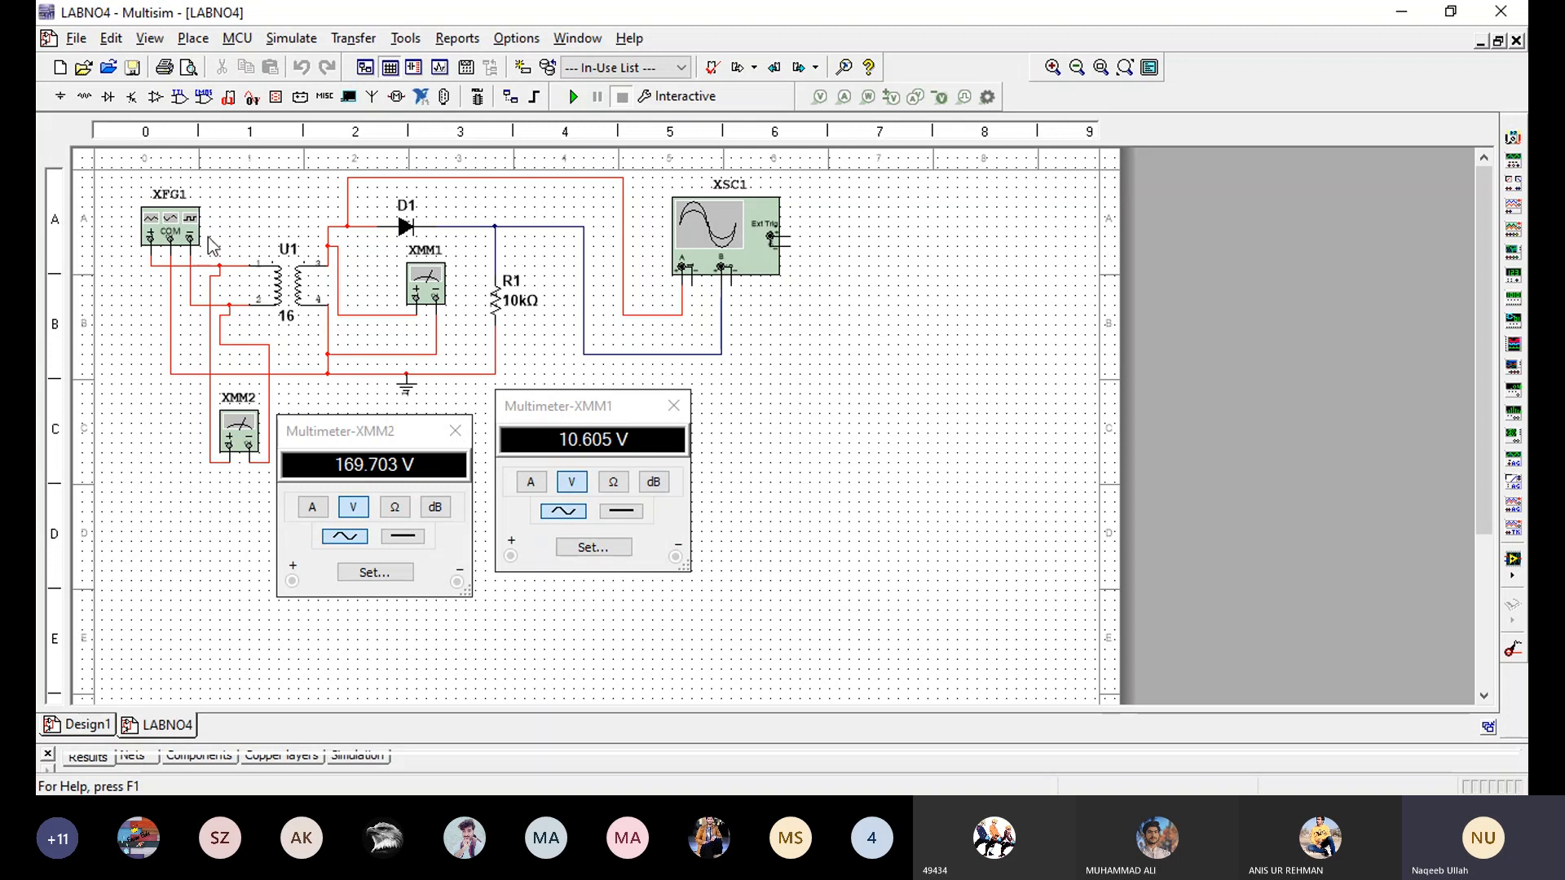
- Examine the instance parameters of diode D1 and close them without changes
{"action": "double_click", "coordinate": [405, 228]}
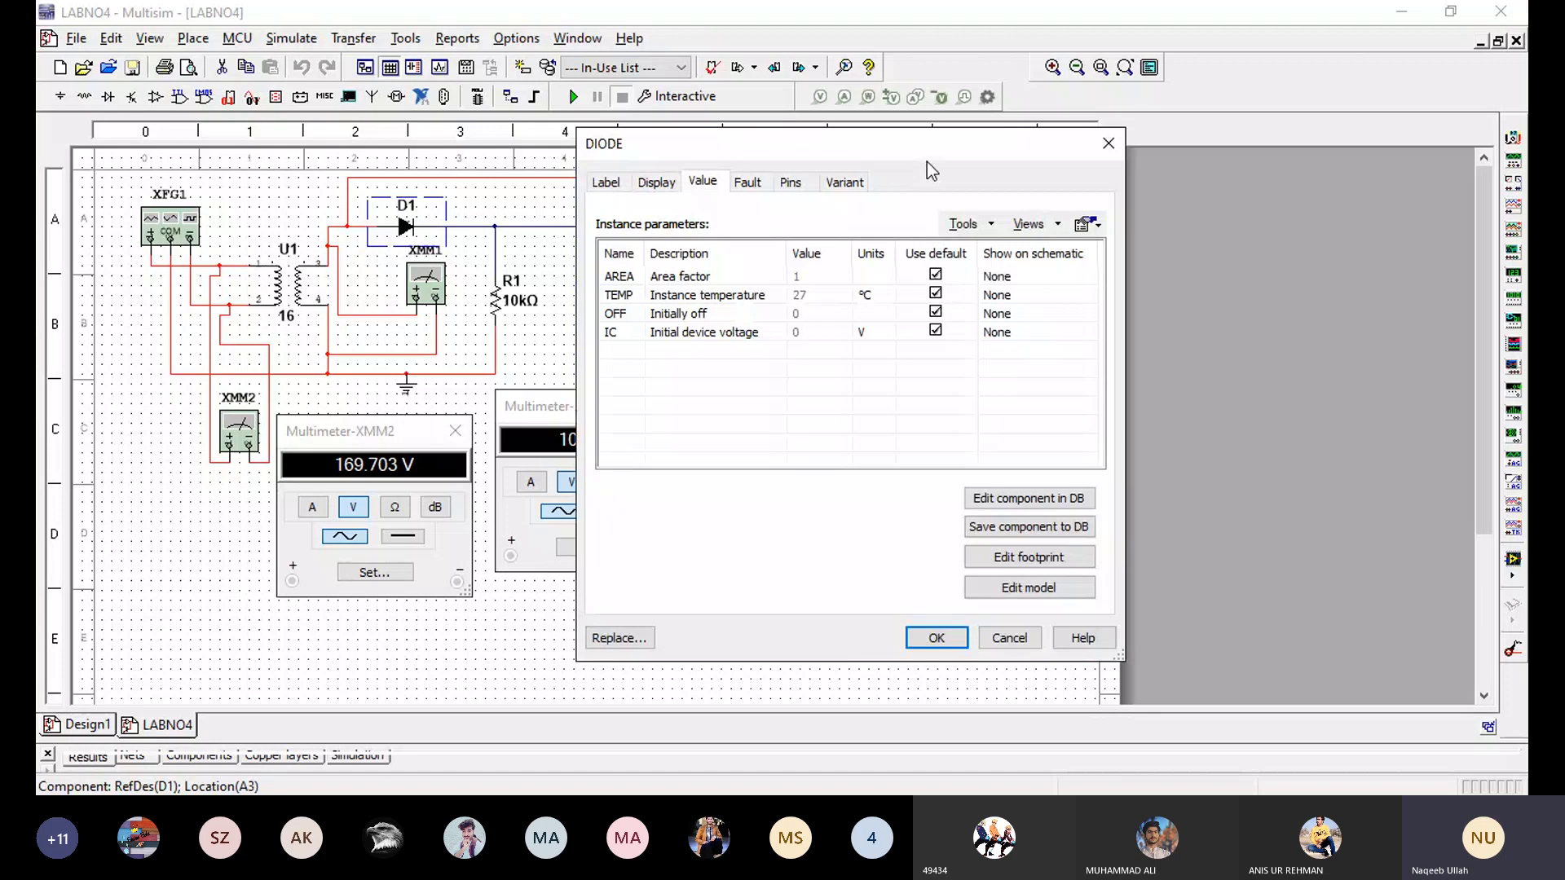
{"action": "left_click", "coordinate": [1108, 144]}
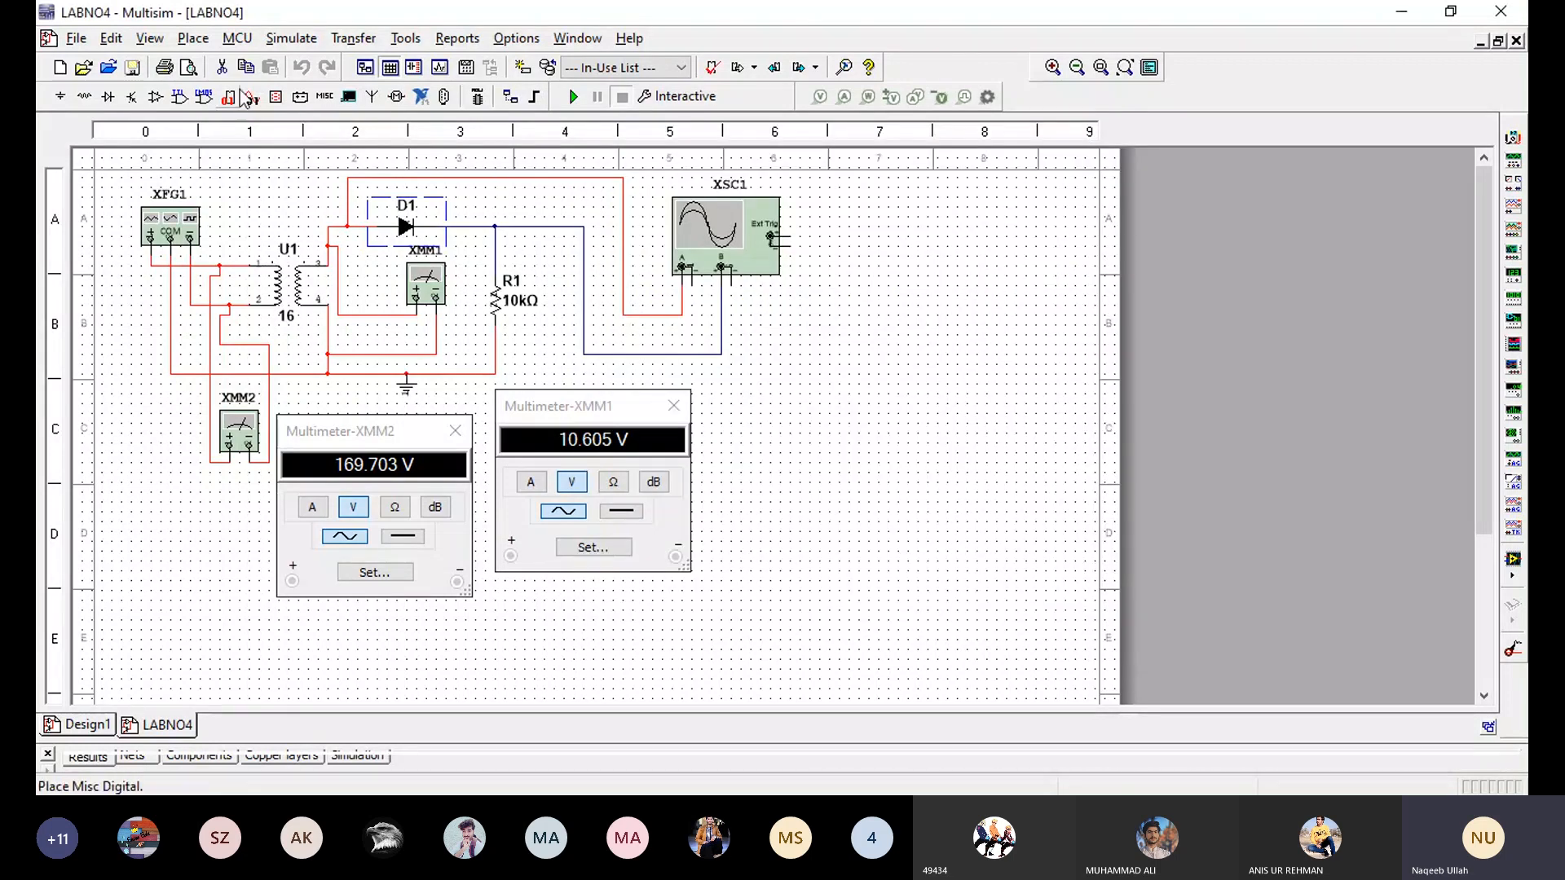
- Search the component library for "diode" and preview the DIODES_VIRTUAL, DIODE_RATED and DIODE_THERMAL entries
{"action": "left_click", "coordinate": [197, 40]}
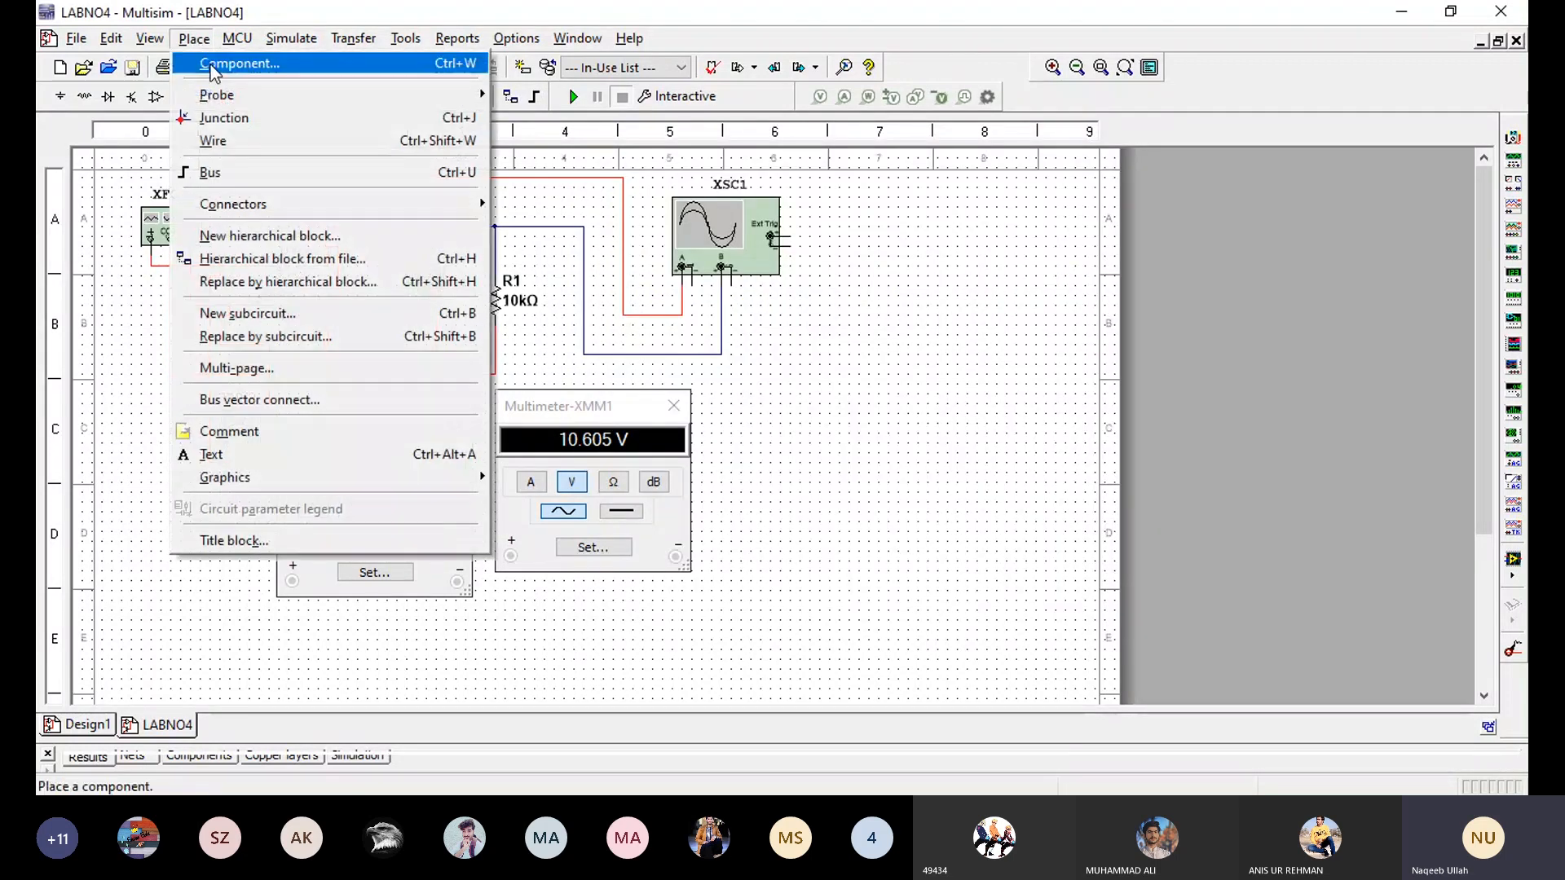
{"action": "left_click", "coordinate": [205, 63]}
{"action": "double_click", "coordinate": [562, 71]}
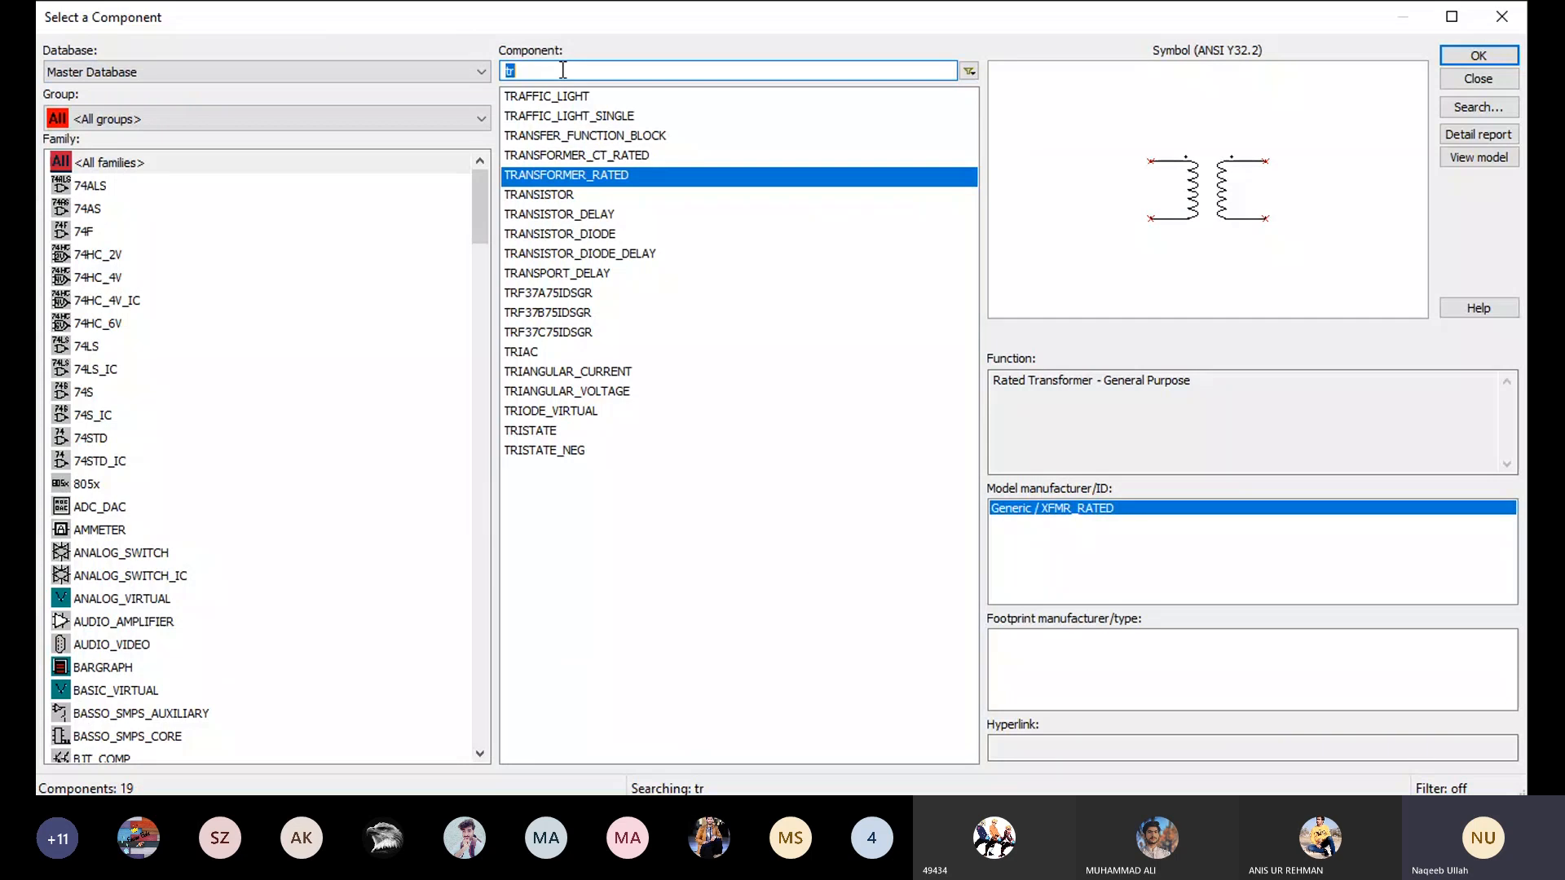
{"action": "type", "text": "di"}
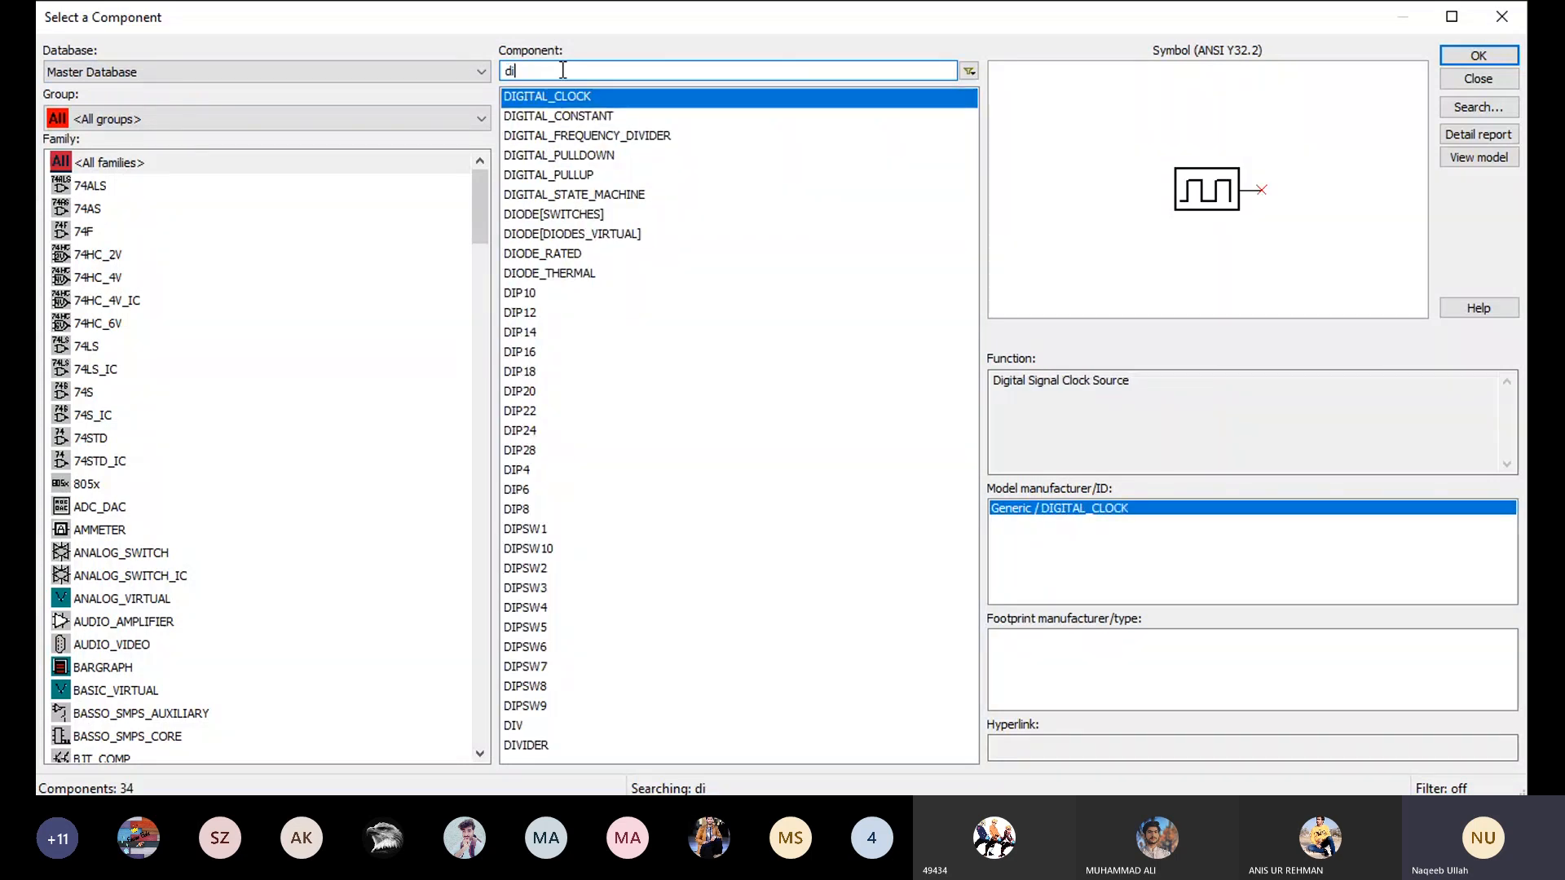
{"action": "type", "text": "ode"}
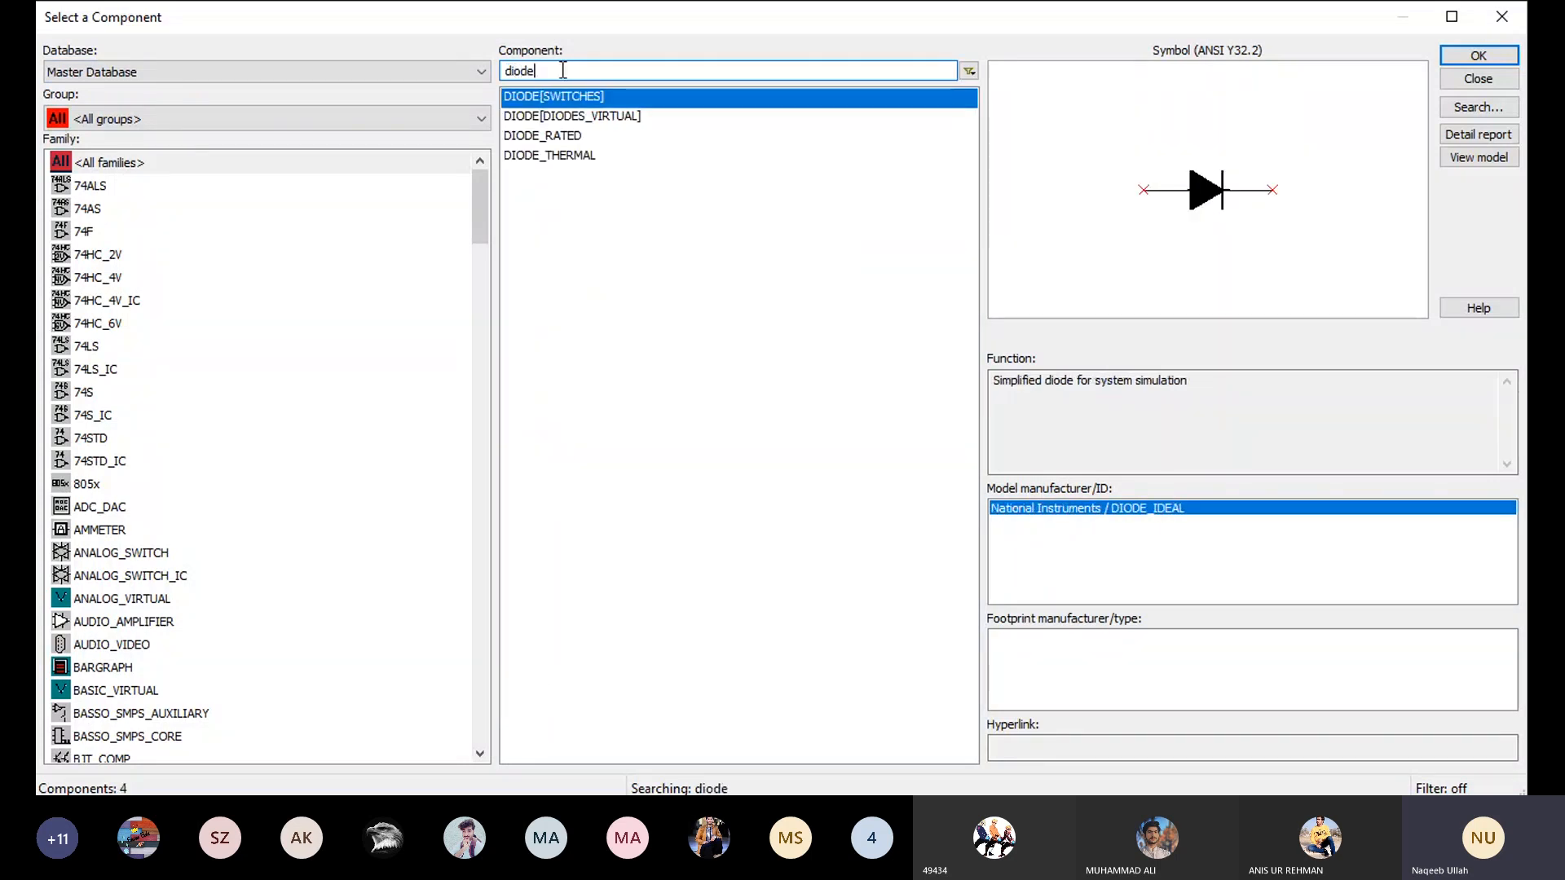
{"action": "left_click", "coordinate": [573, 119]}
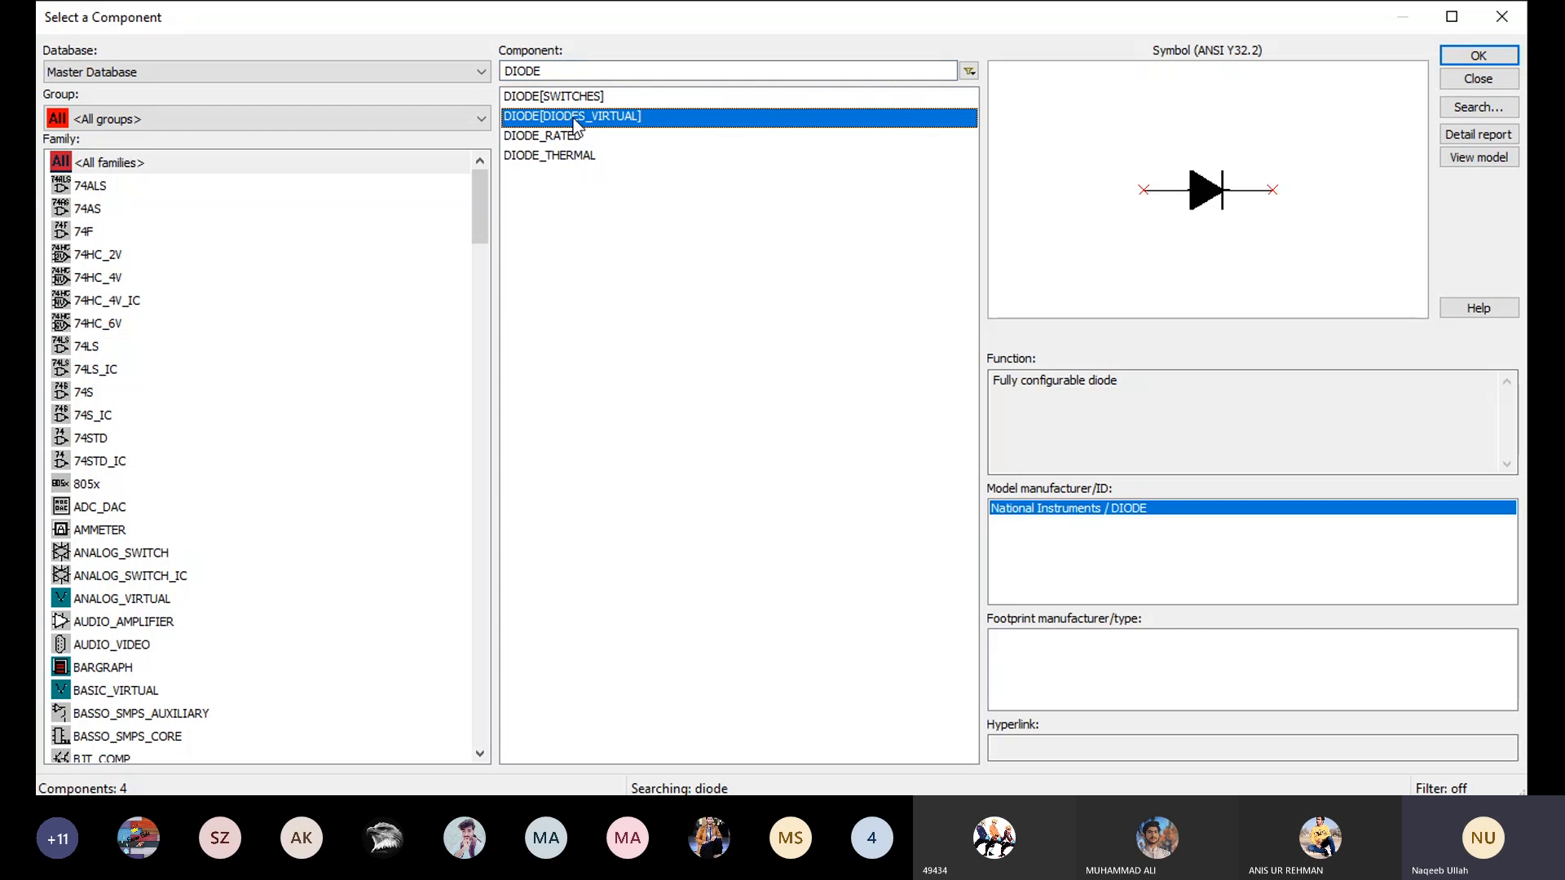
{"action": "left_click", "coordinate": [580, 141]}
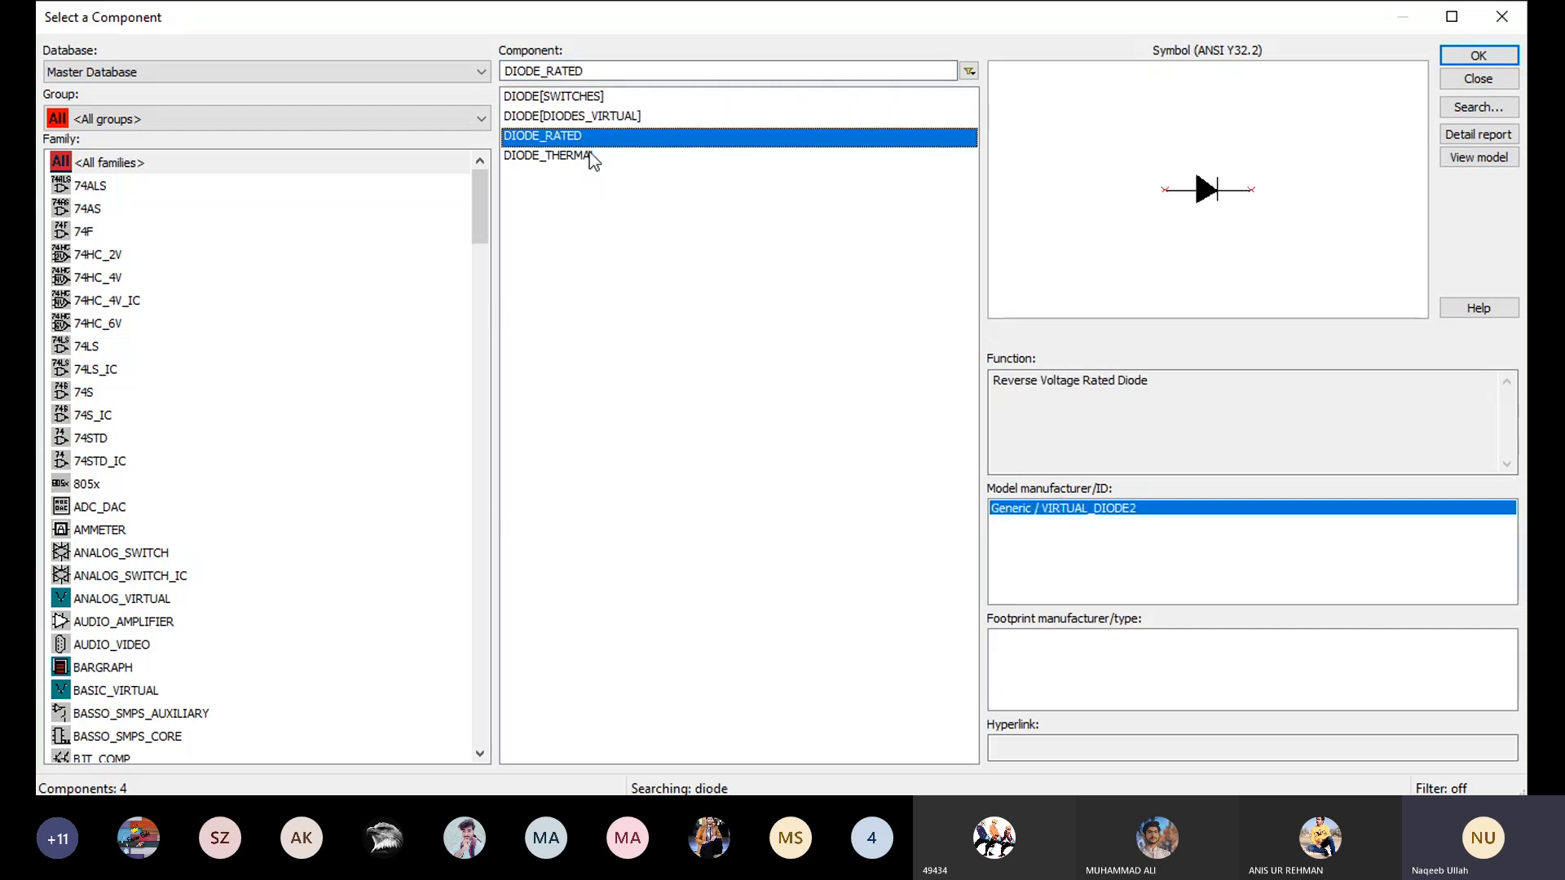
{"action": "left_click", "coordinate": [592, 160]}
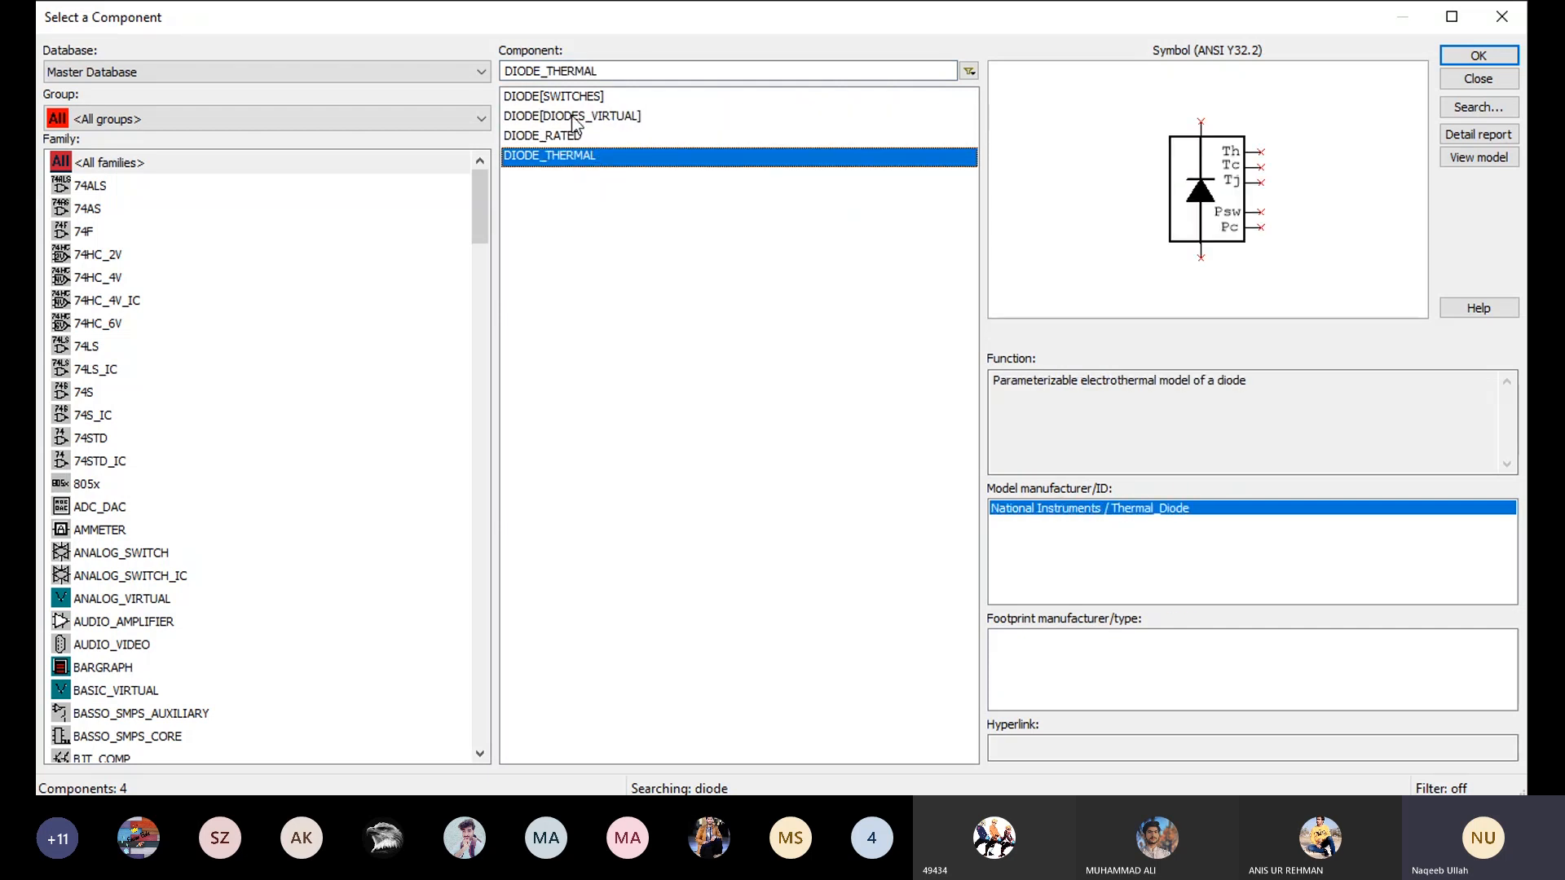
- Place one DIODE from the DIODES_VIRTUAL family in the empty area beyond the oscilloscope and finish component placement
{"action": "left_click", "coordinate": [575, 116]}
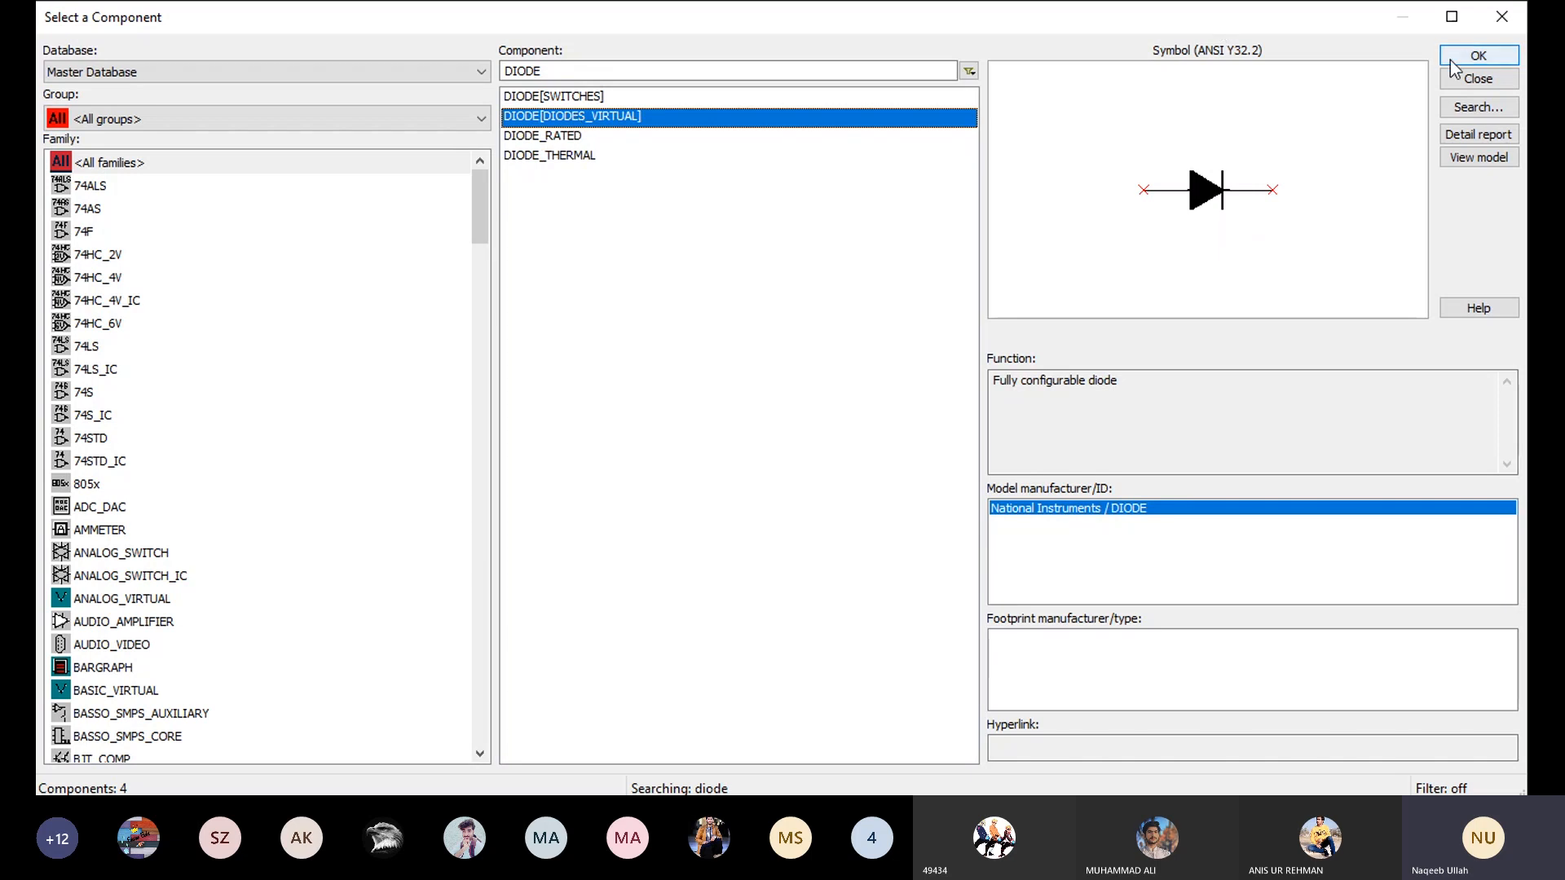
{"action": "left_click", "coordinate": [1474, 58]}
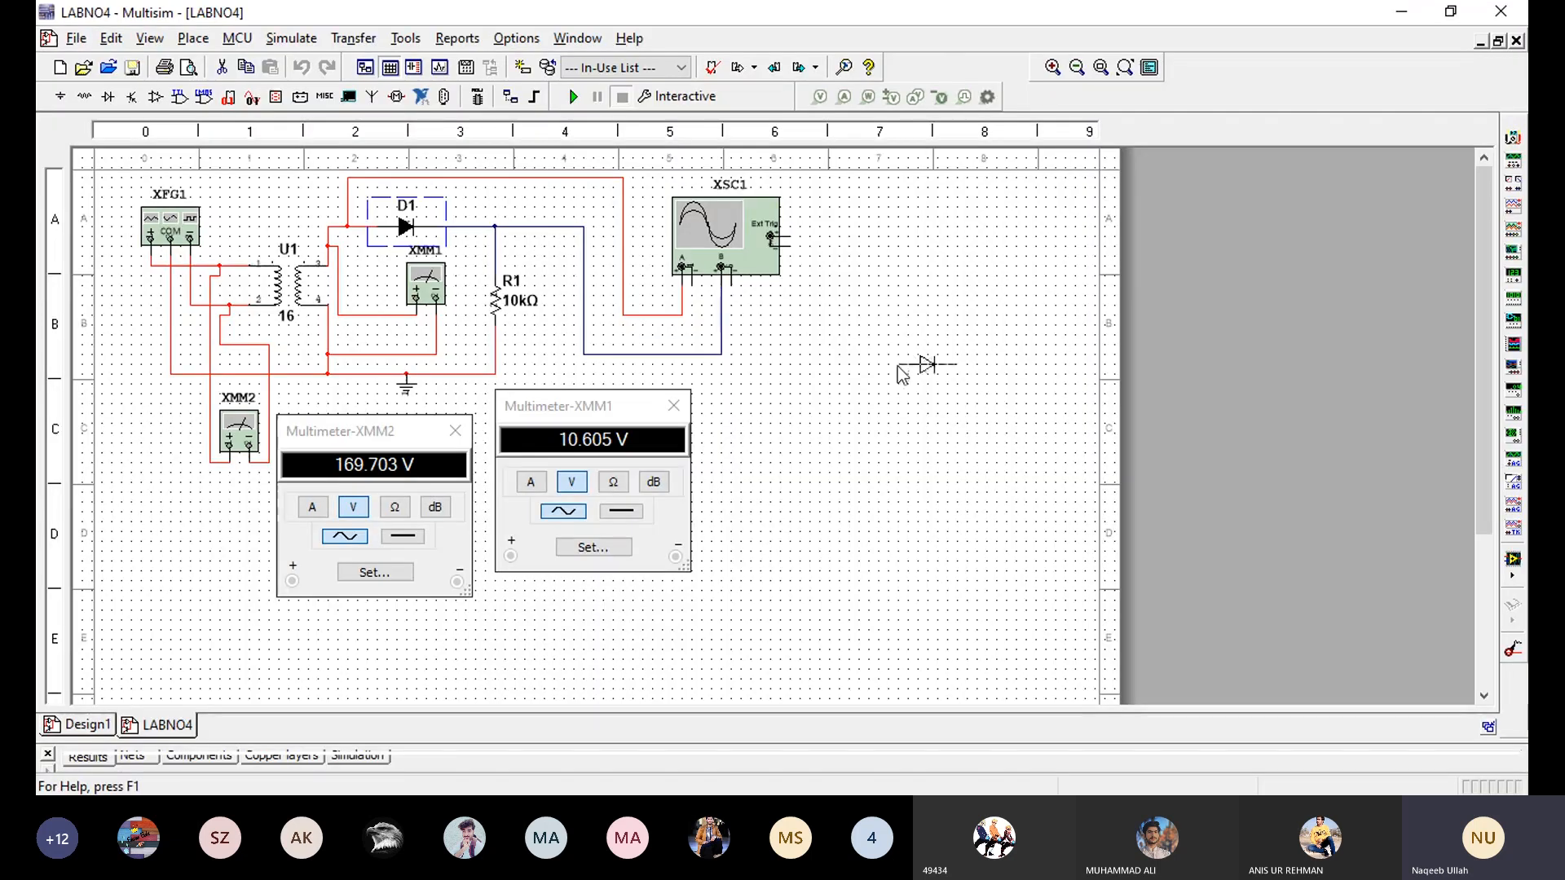
{"action": "left_click", "coordinate": [897, 365]}
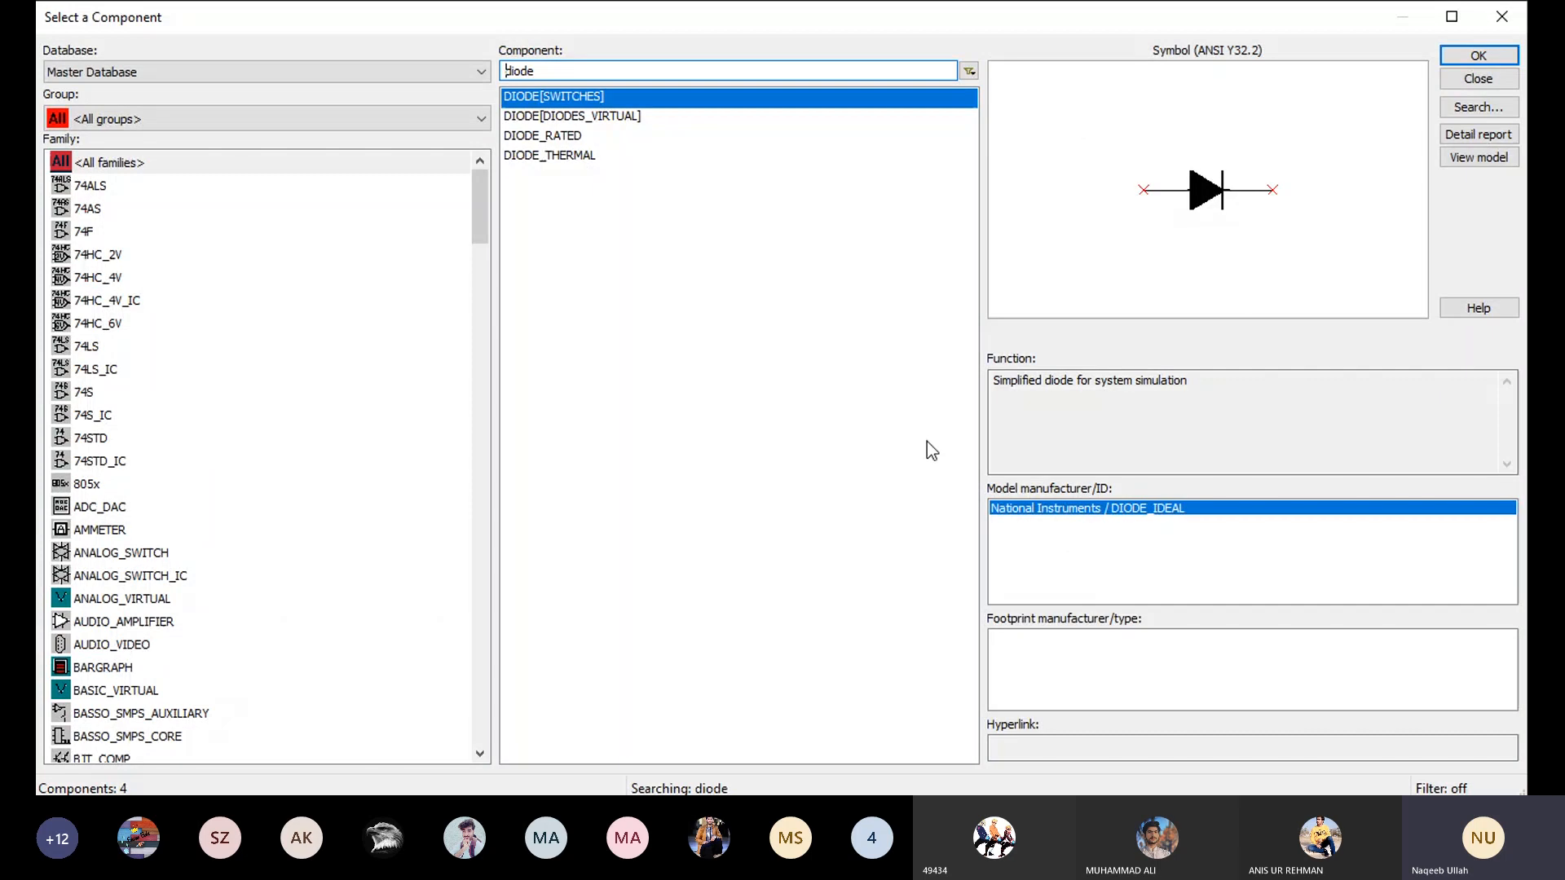
{"action": "left_click", "coordinate": [1508, 23]}
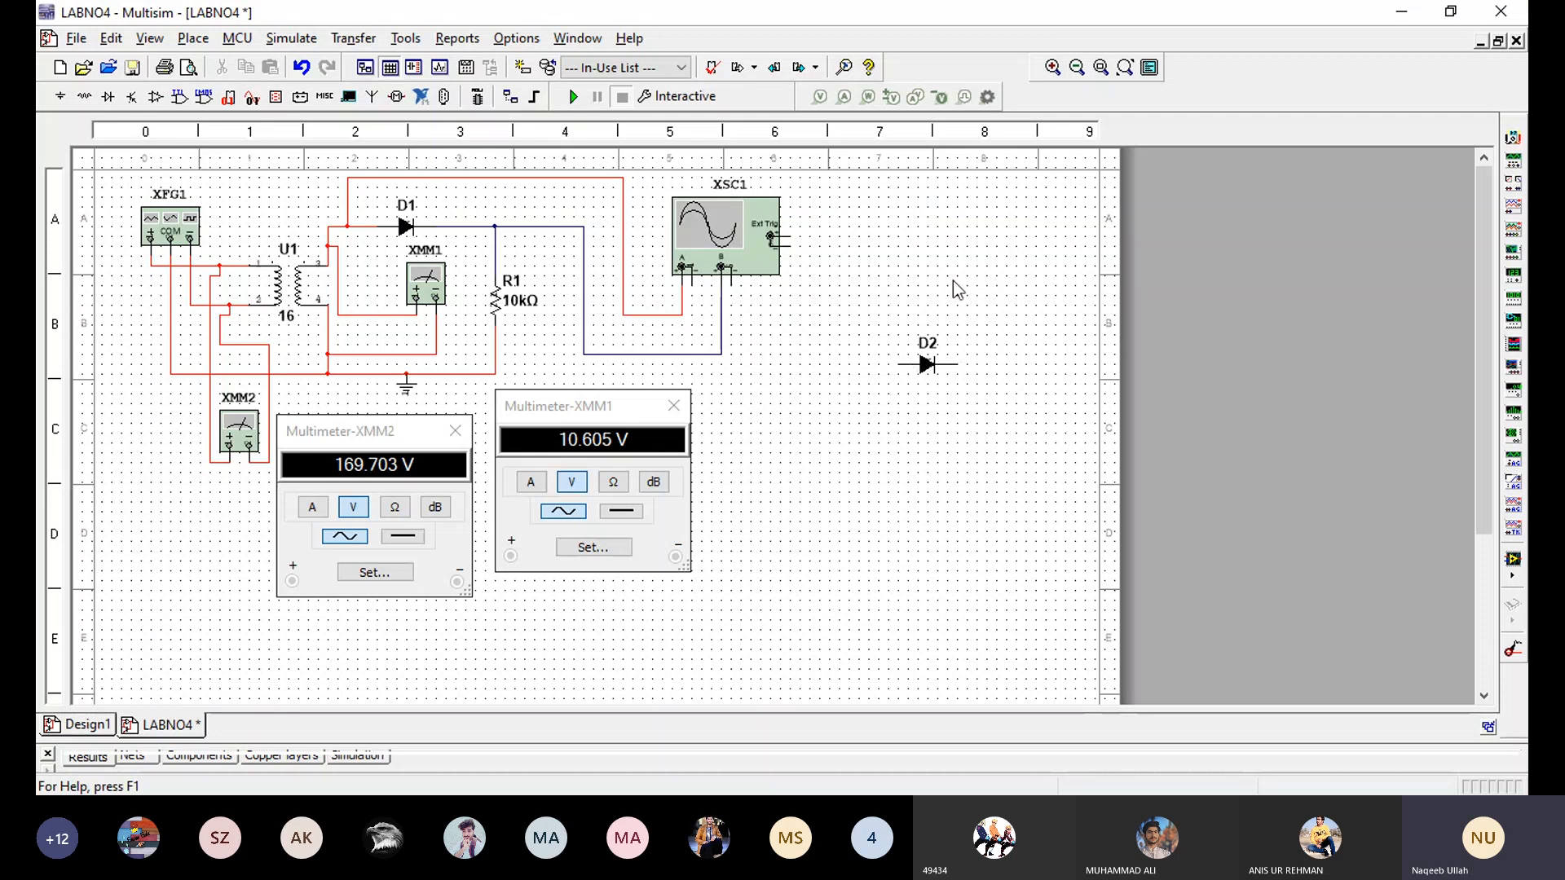
- Delete the unconnected diode D2 from the schematic
{"action": "left_click", "coordinate": [931, 365]}
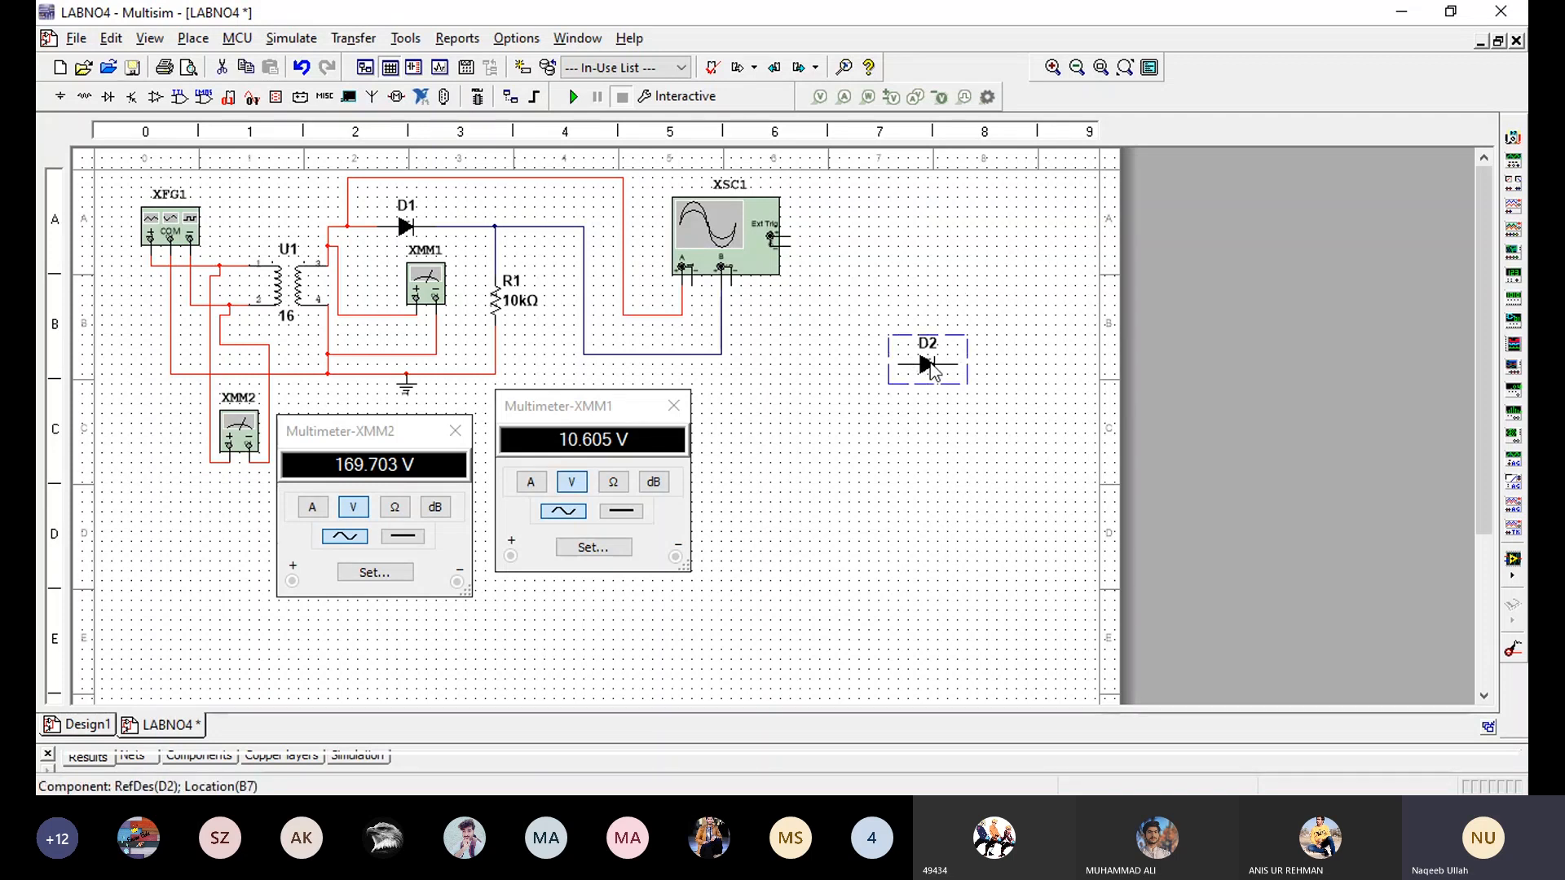
{"action": "key", "text": "Delete"}
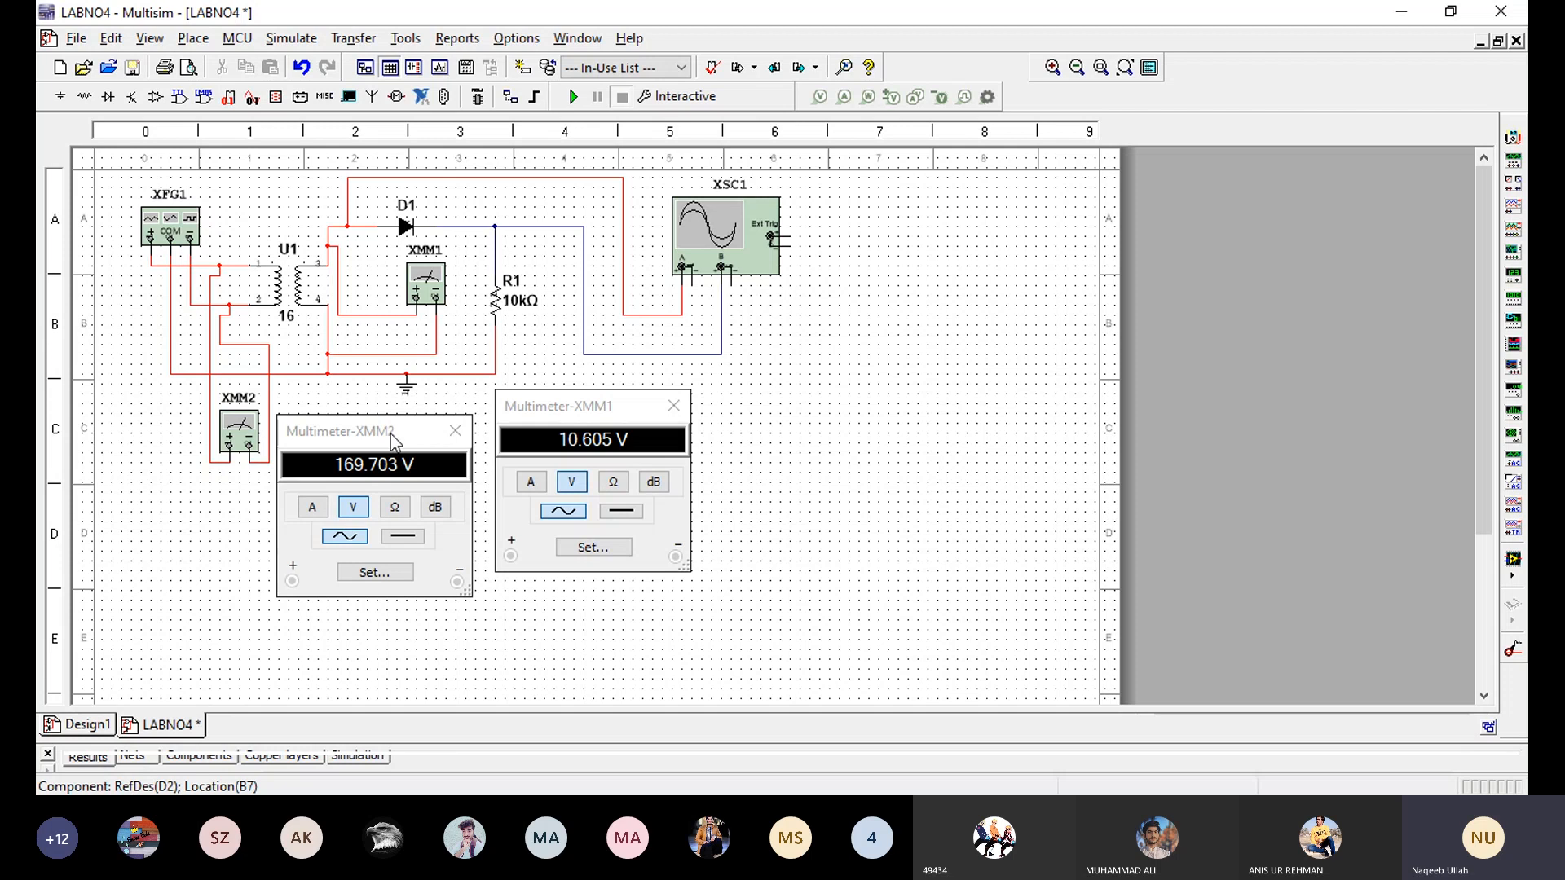
- Arrange the multimeter windows so XMM2's sits directly beneath its instrument and XMM1's sits apart from it, below the oscilloscope wiring
{"action": "left_click_drag", "start_coordinate": [391, 440], "coordinate": [329, 500]}
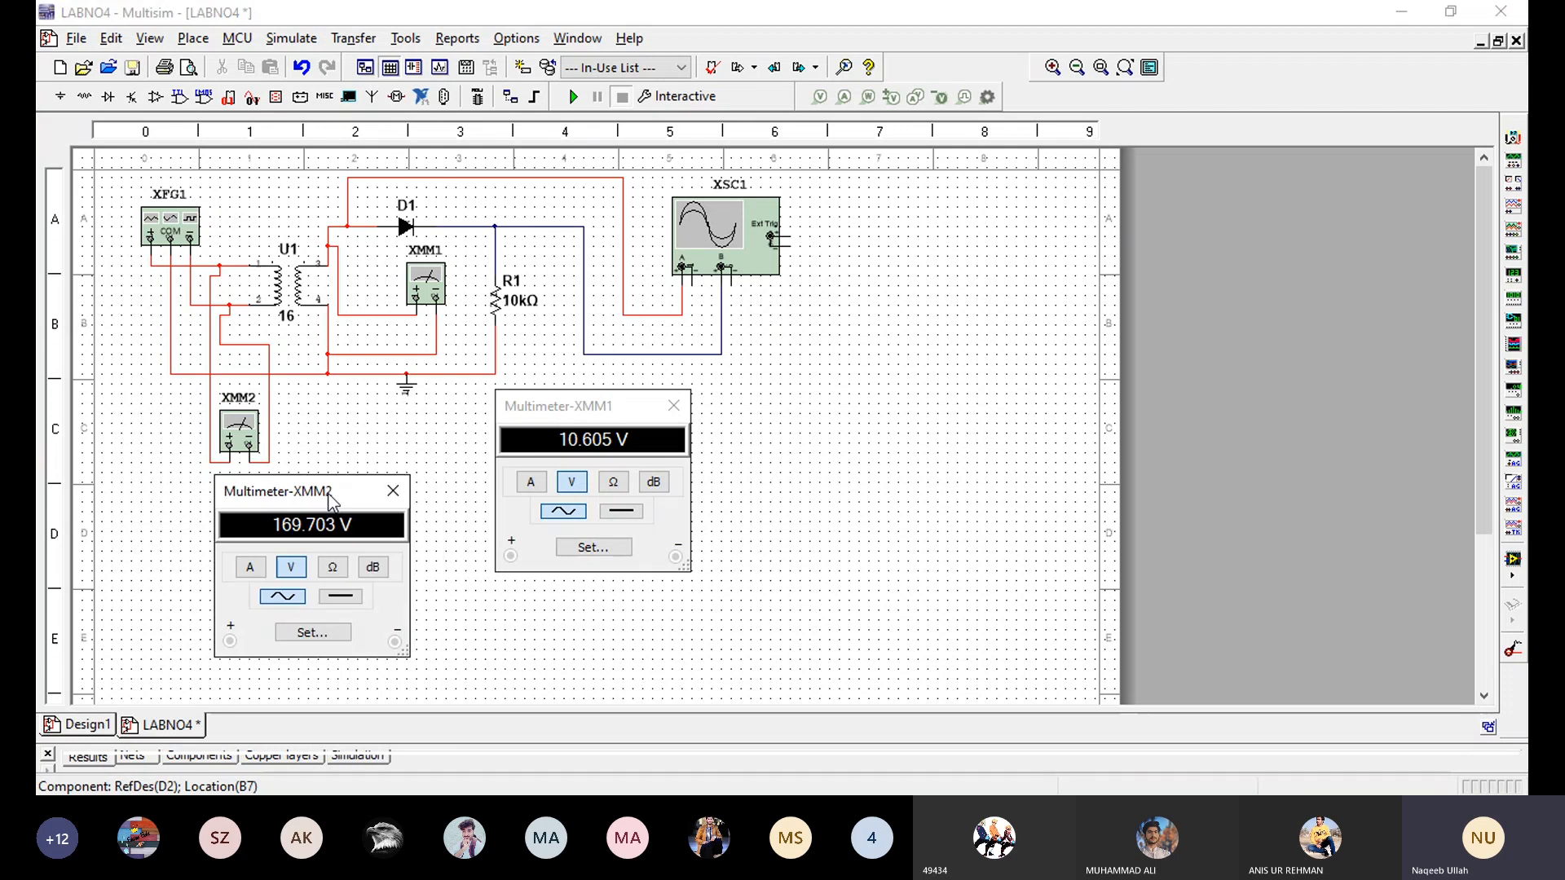
{"action": "left_click_drag", "start_coordinate": [329, 499], "coordinate": [311, 494]}
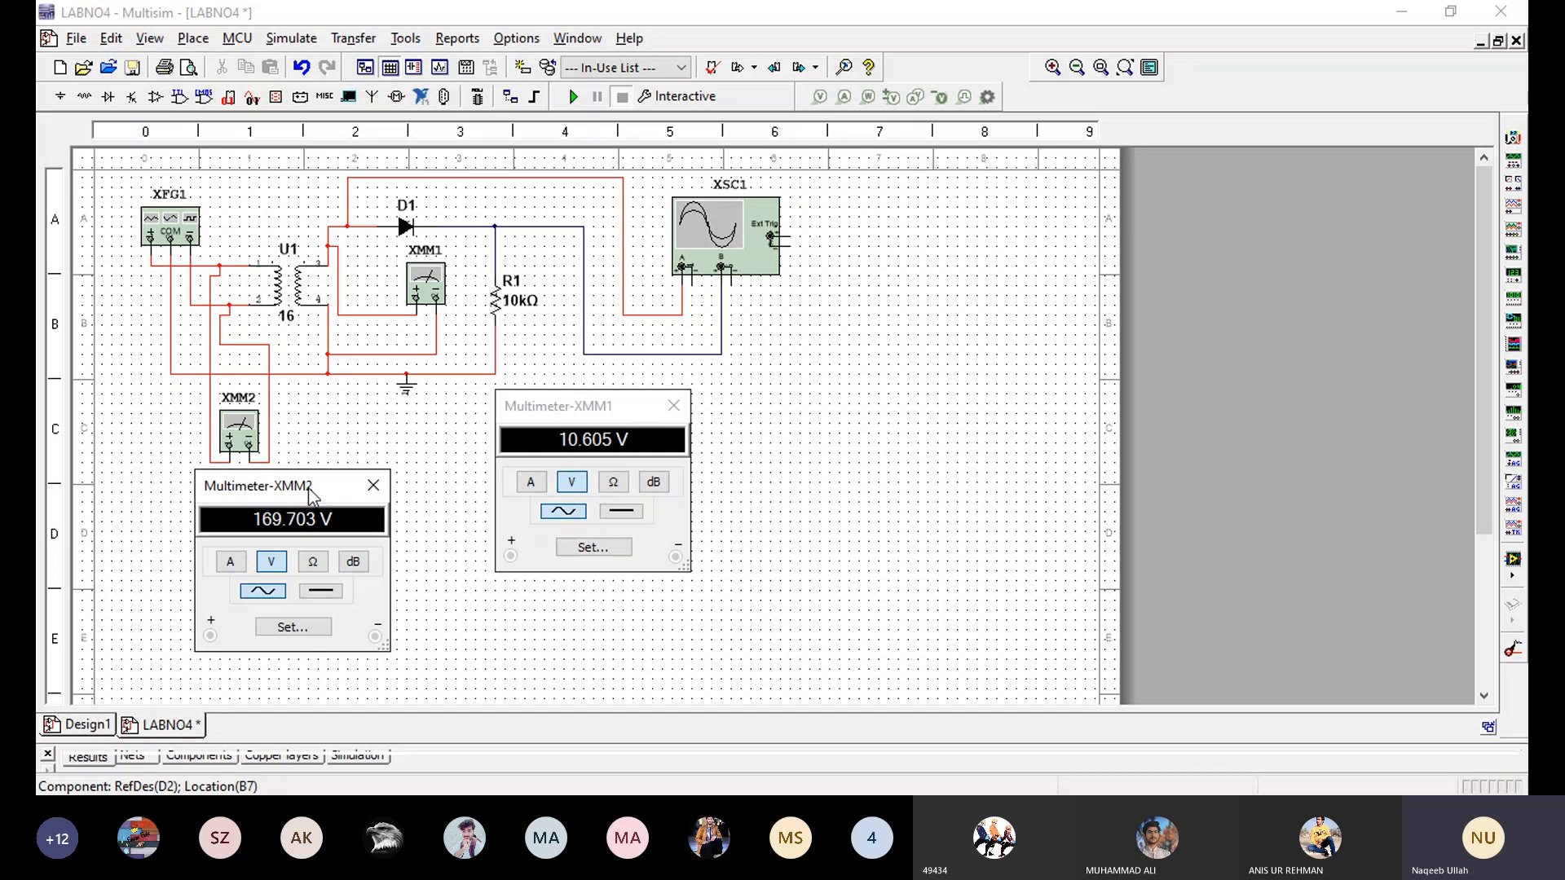
{"action": "left_click_drag", "start_coordinate": [310, 494], "coordinate": [294, 493]}
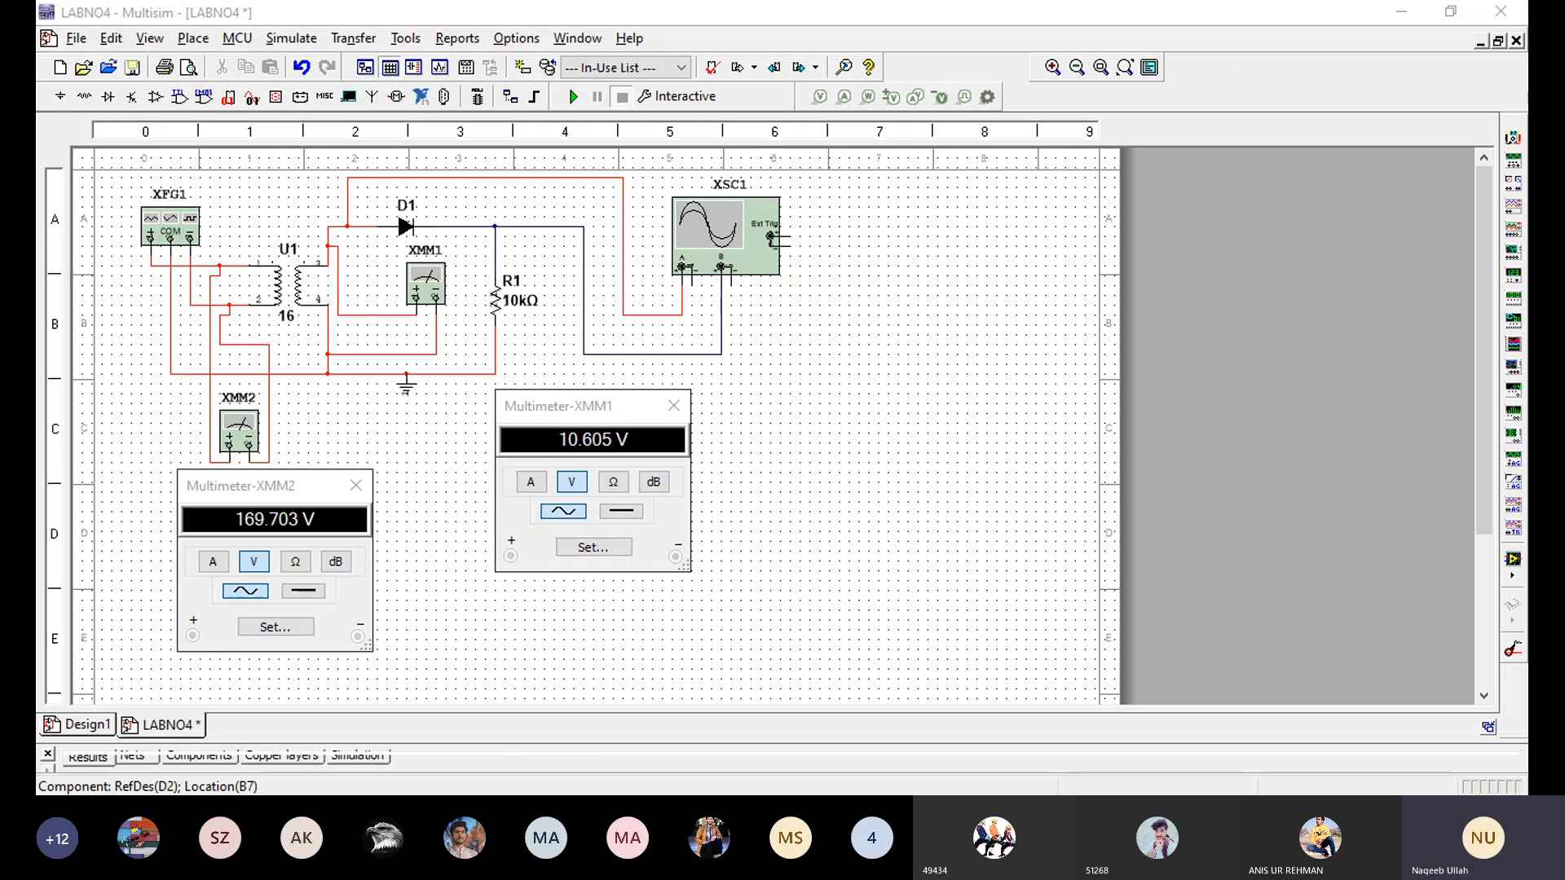
{"action": "left_click", "coordinate": [768, 457]}
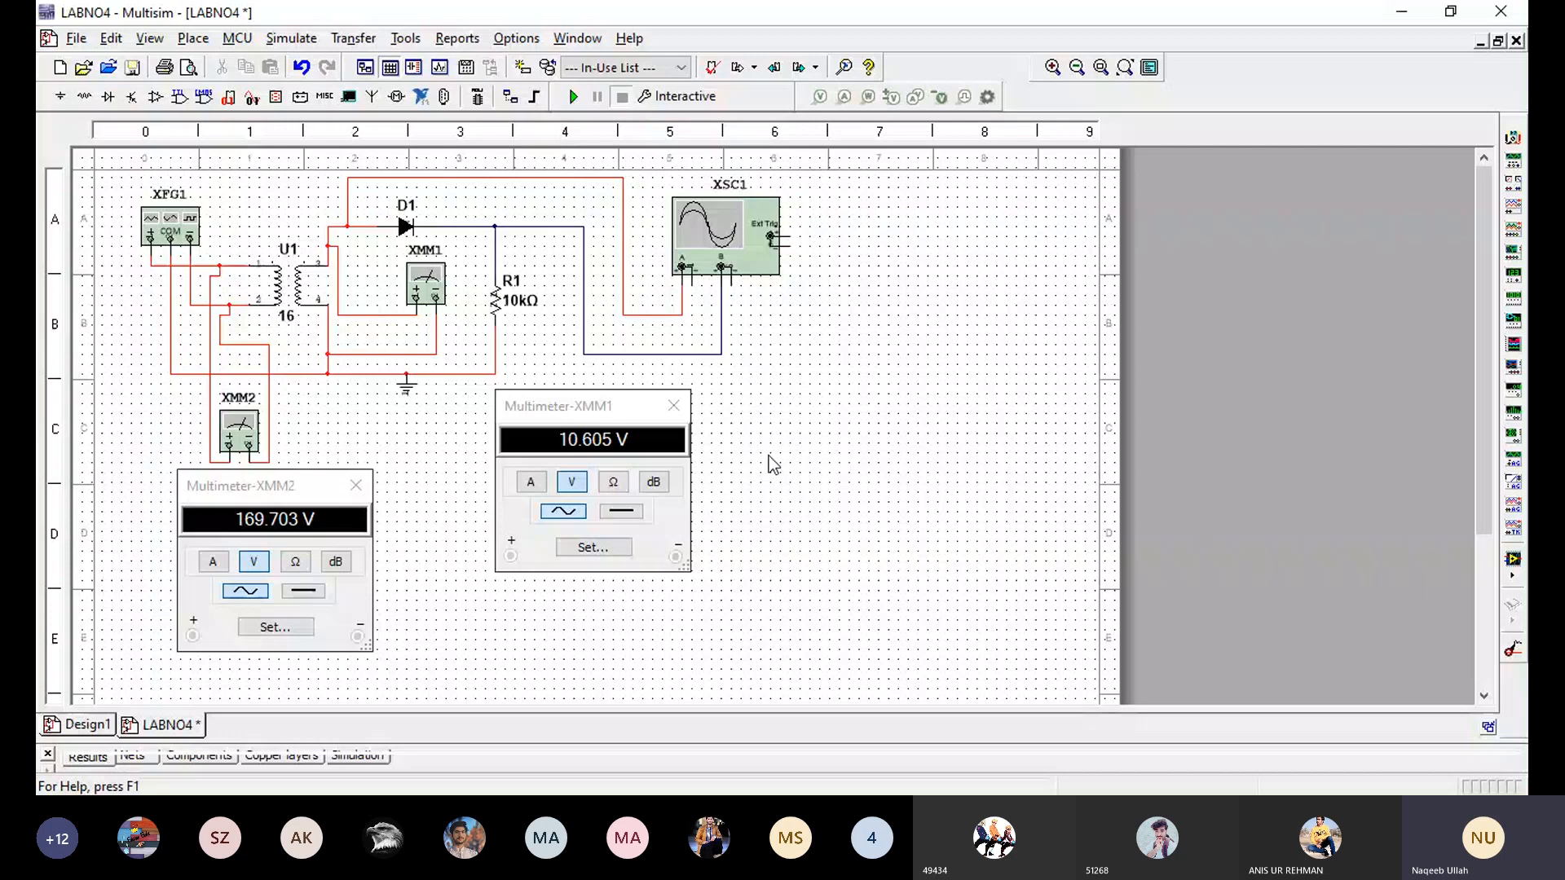
{"action": "left_click", "coordinate": [320, 488]}
{"action": "mouse_move", "coordinate": [320, 486]}
{"action": "left_mouse_down"}
{"action": "mouse_move", "coordinate": [264, 482]}
{"action": "mouse_move", "coordinate": [291, 481]}
{"action": "left_mouse_up"}
{"action": "left_click", "coordinate": [569, 407]}
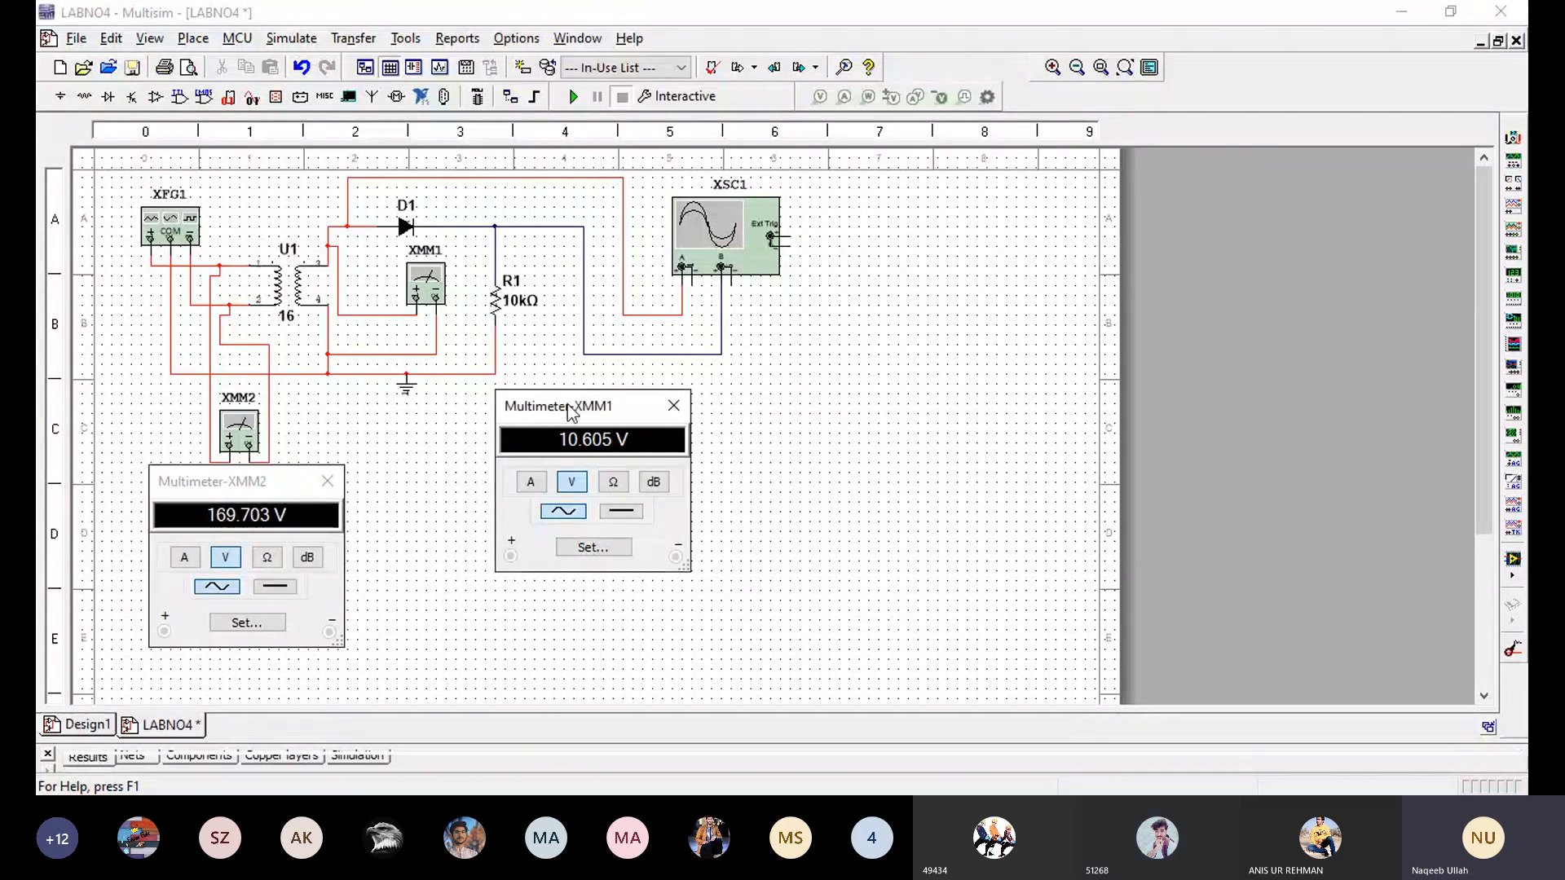
{"action": "left_click_drag", "start_coordinate": [569, 407], "coordinate": [636, 452]}
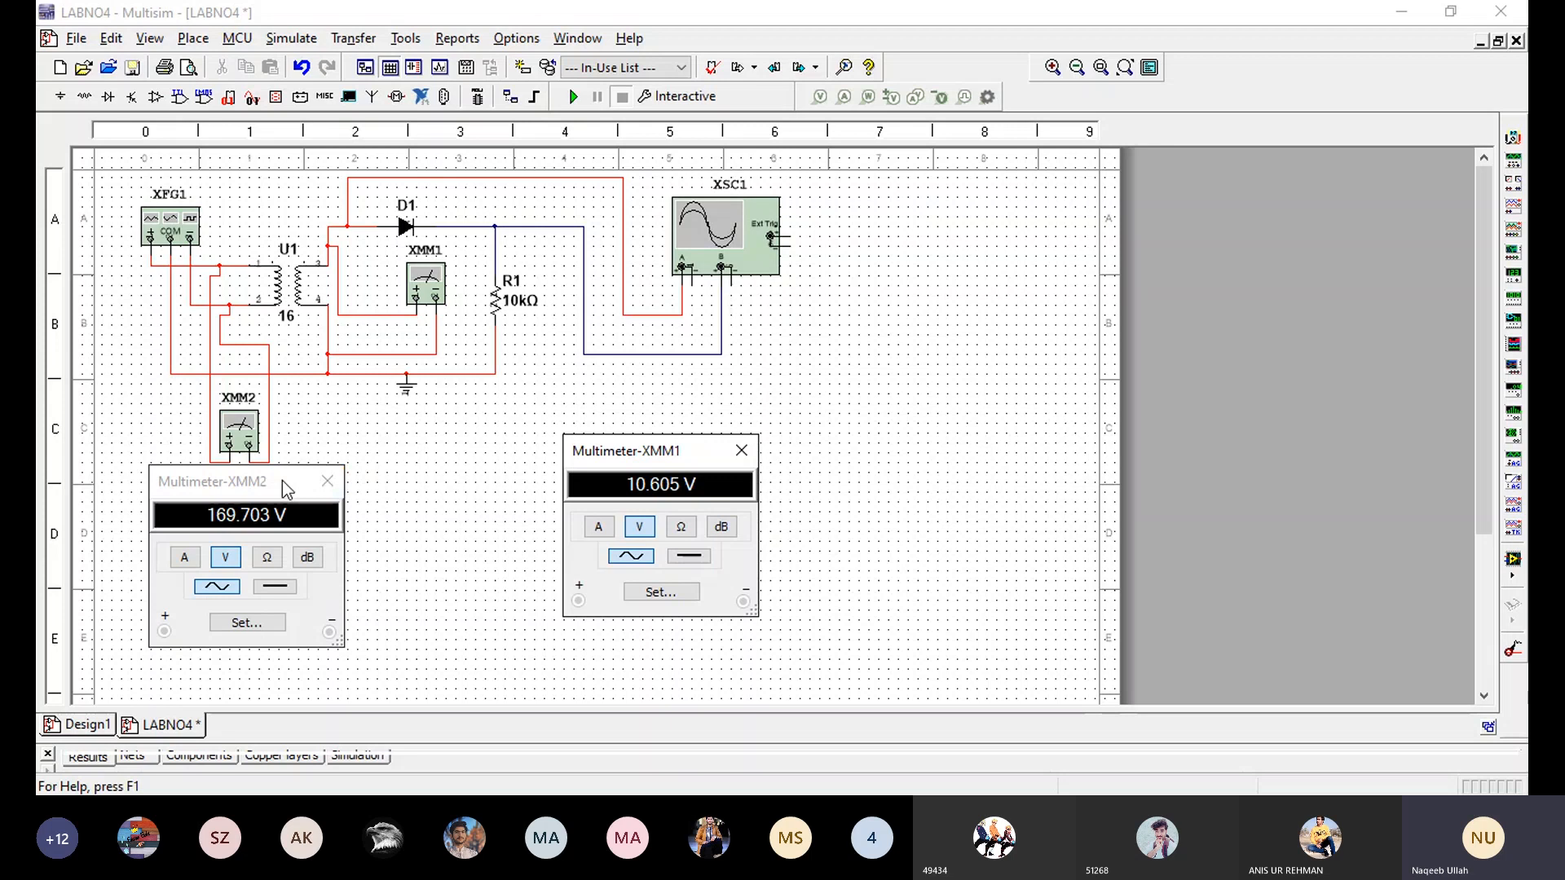
{"action": "left_click_drag", "start_coordinate": [282, 481], "coordinate": [287, 483]}
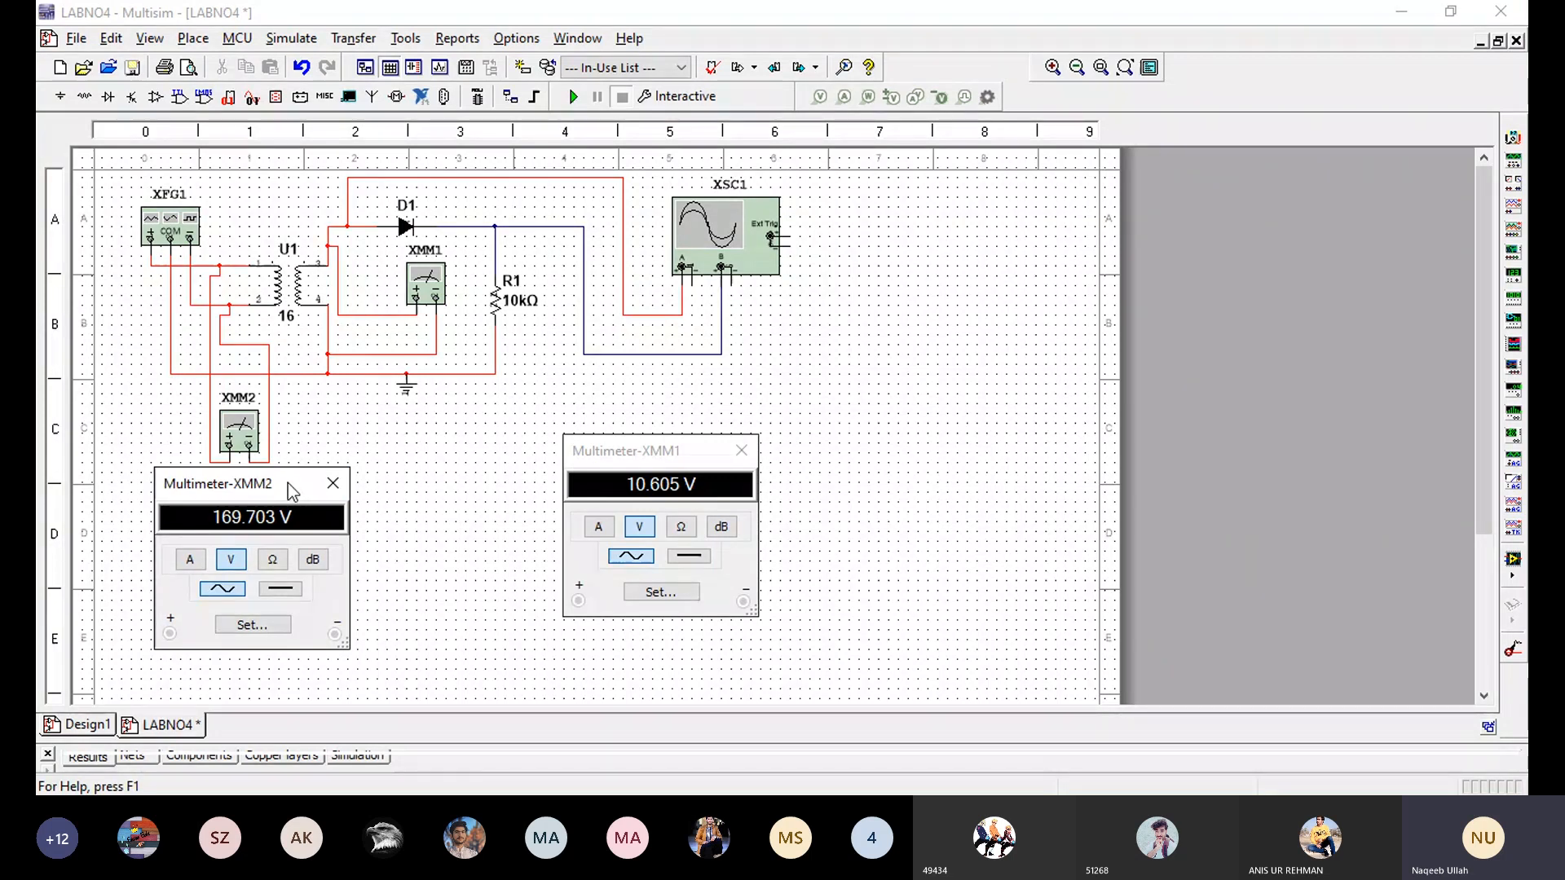
- Arrange the multimeter windows closer together, with XMM2's beneath its instrument and XMM1's below the ground symbol and resistor R1
{"action": "left_click_drag", "start_coordinate": [287, 482], "coordinate": [302, 483]}
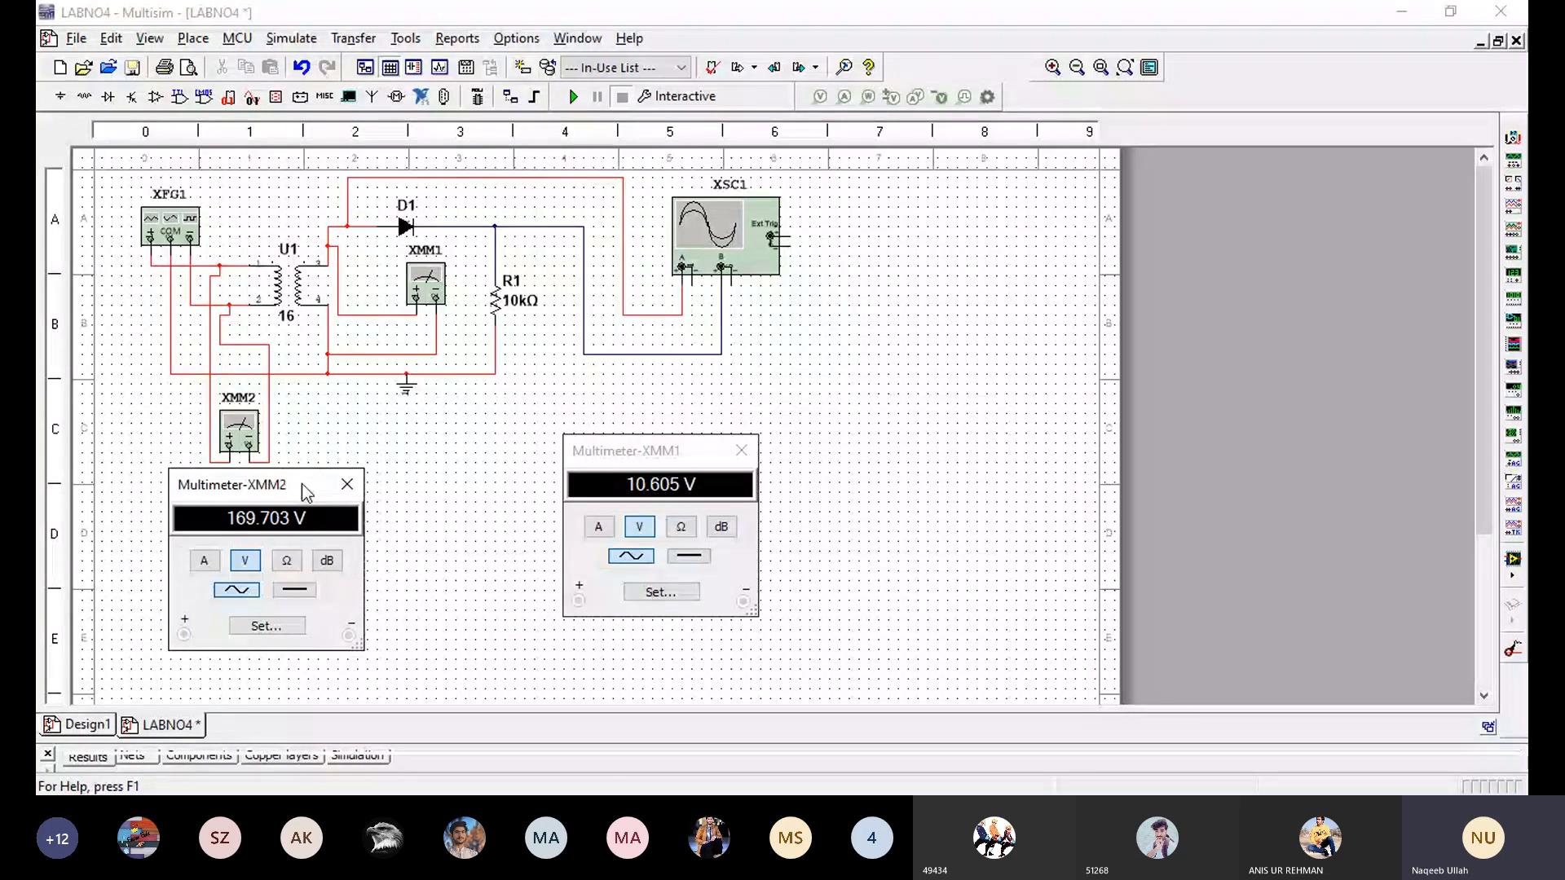
{"action": "left_click", "coordinate": [617, 462]}
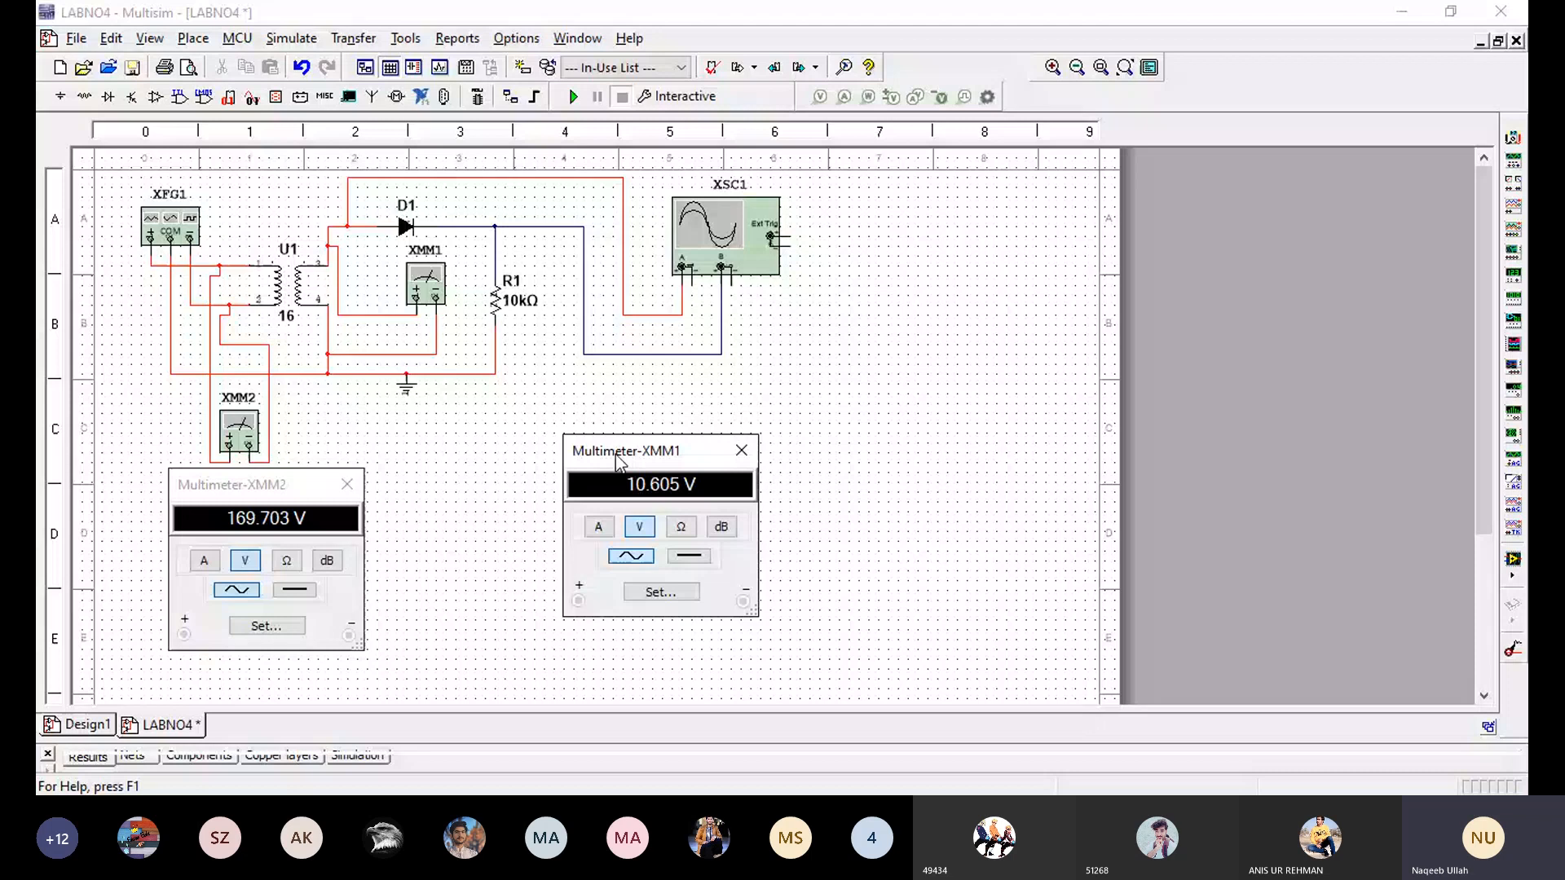
{"action": "left_click_drag", "start_coordinate": [617, 461], "coordinate": [517, 470]}
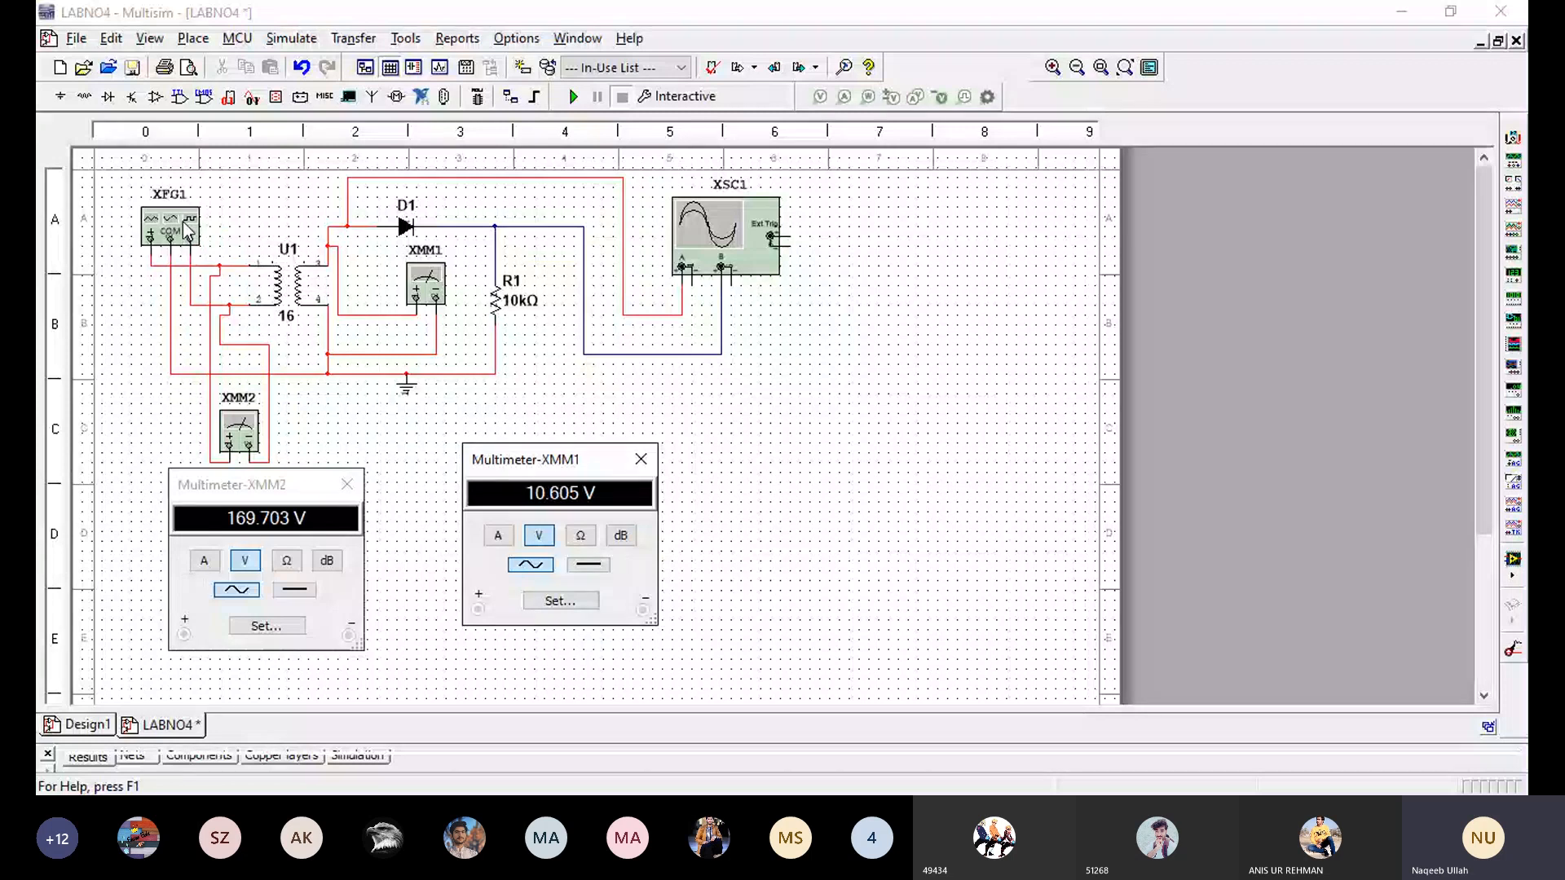
- Open the settings of function generator XFG1 and place its window next to the instrument, above XMM2's window
{"action": "double_click", "coordinate": [166, 231]}
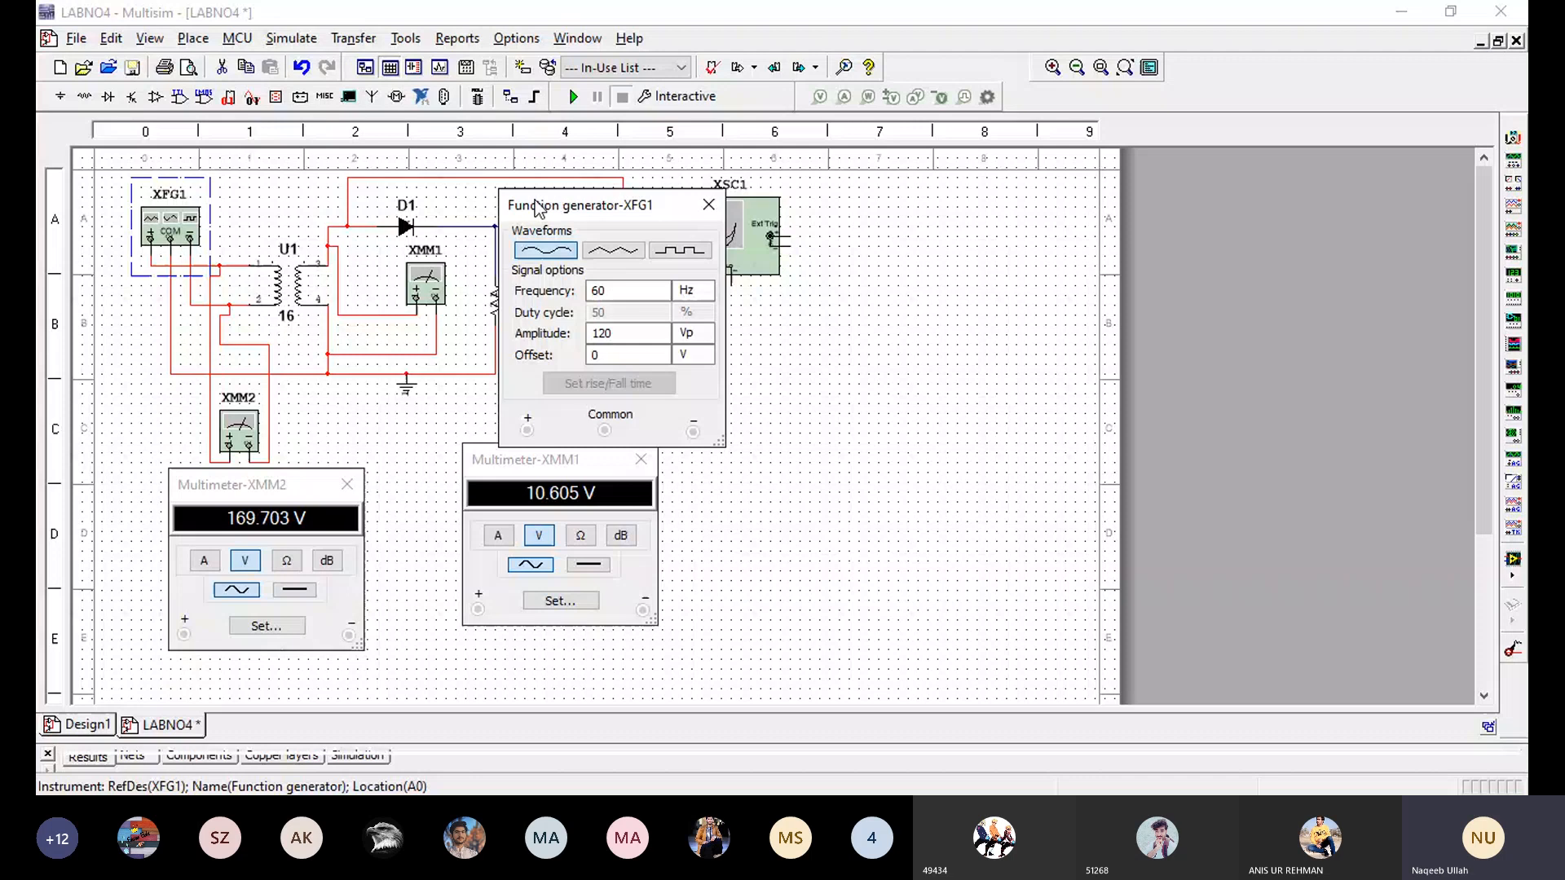
{"action": "left_click_drag", "start_coordinate": [538, 208], "coordinate": [236, 235]}
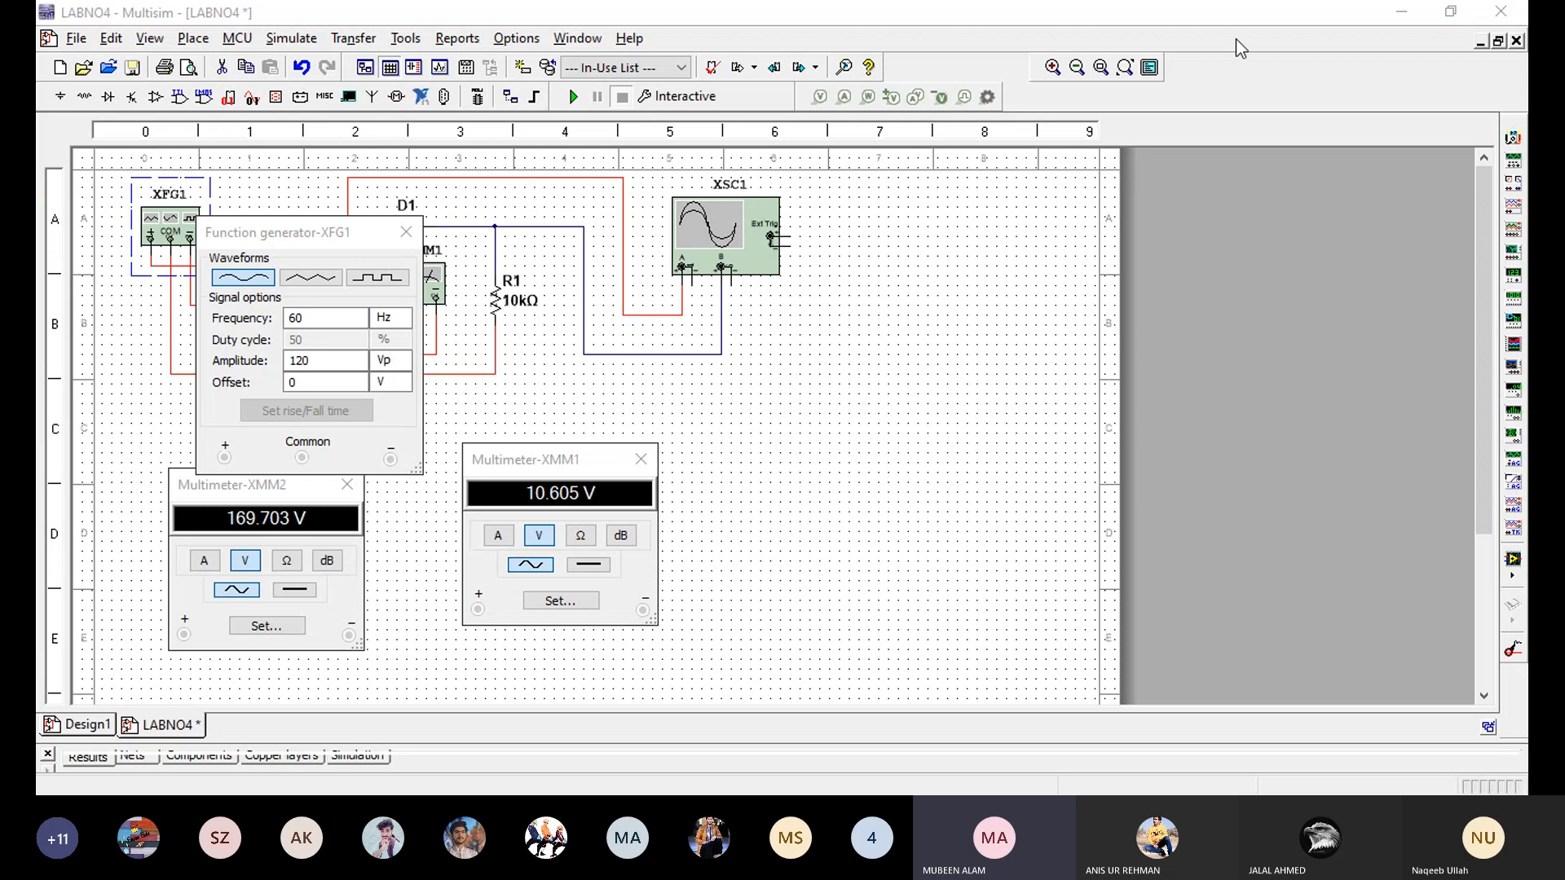
{"action": "left_click", "coordinate": [1408, 26]}
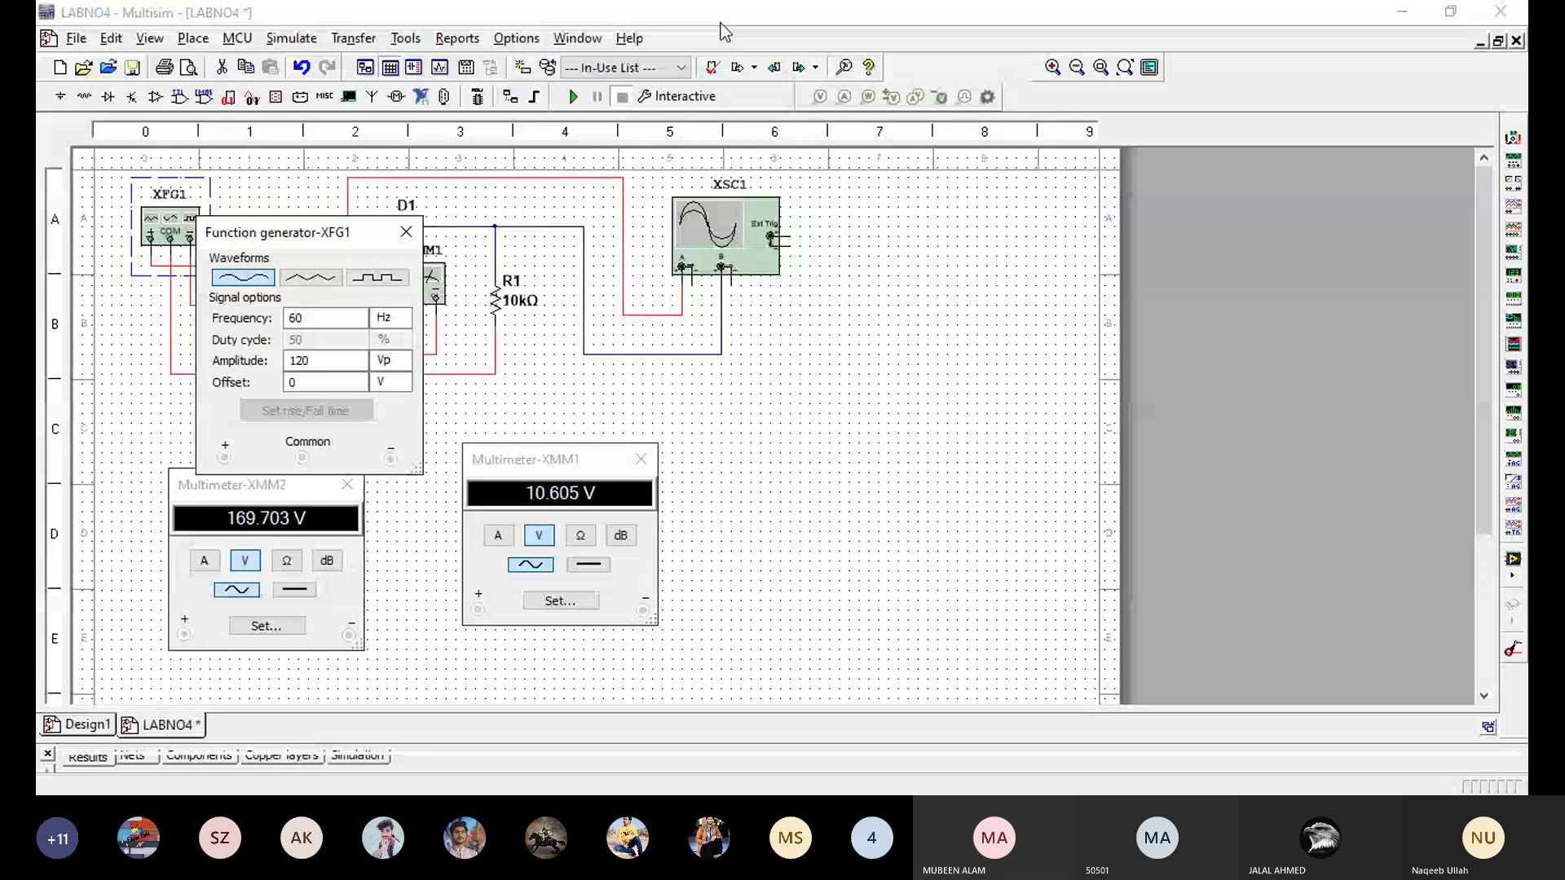
{"action": "left_click", "coordinate": [923, 480]}
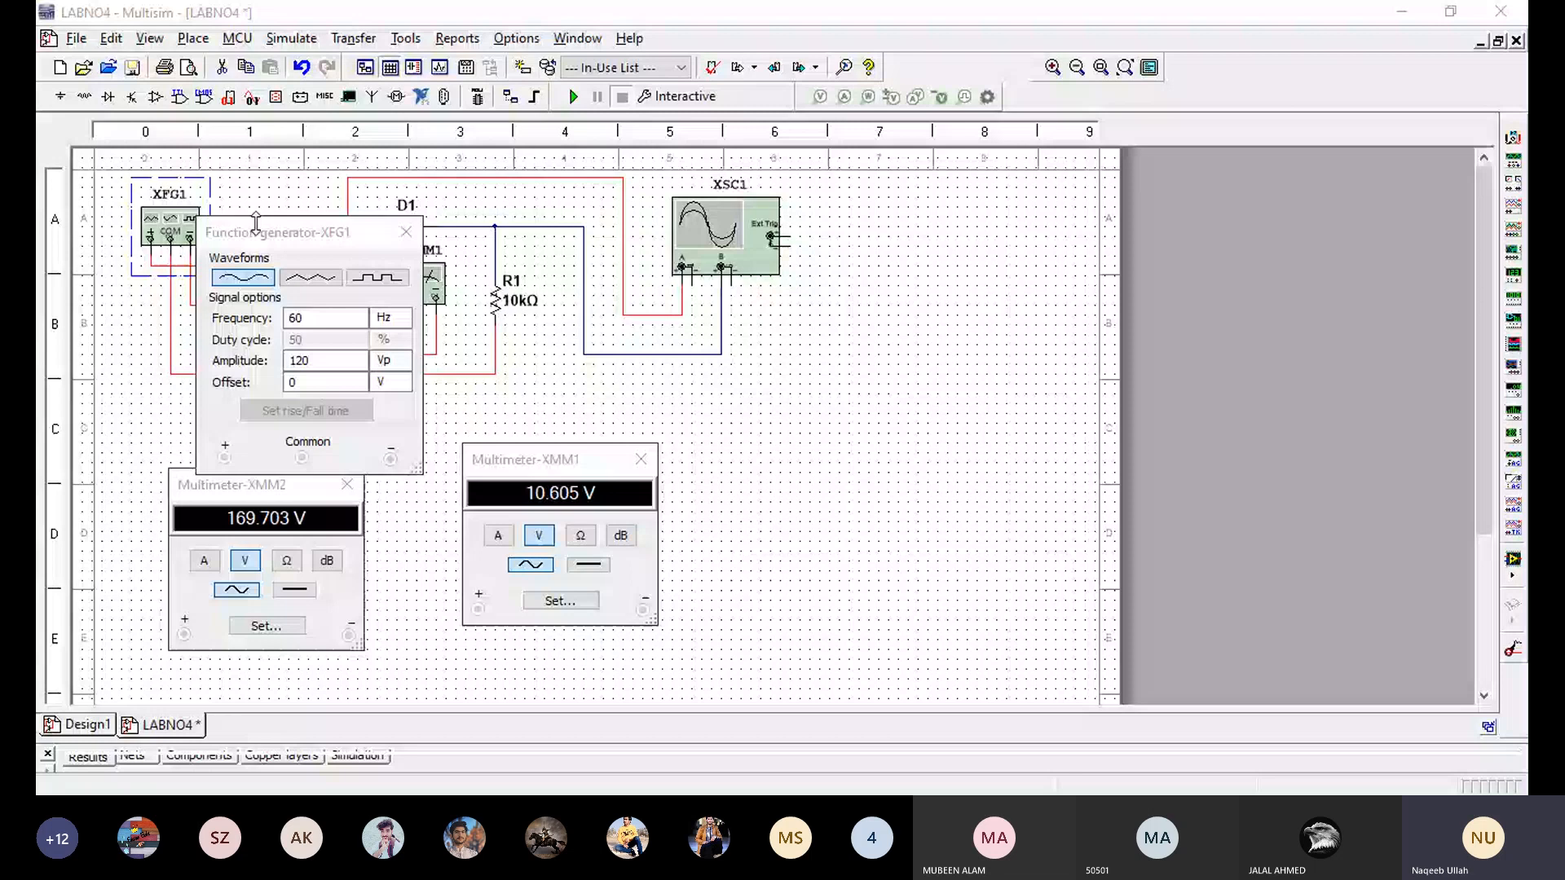
- Move the function generator window clear of the transformer, diode and load resistor, and line up the two multimeter windows beneath the circuit
{"action": "left_click_drag", "start_coordinate": [255, 223], "coordinate": [461, 225]}
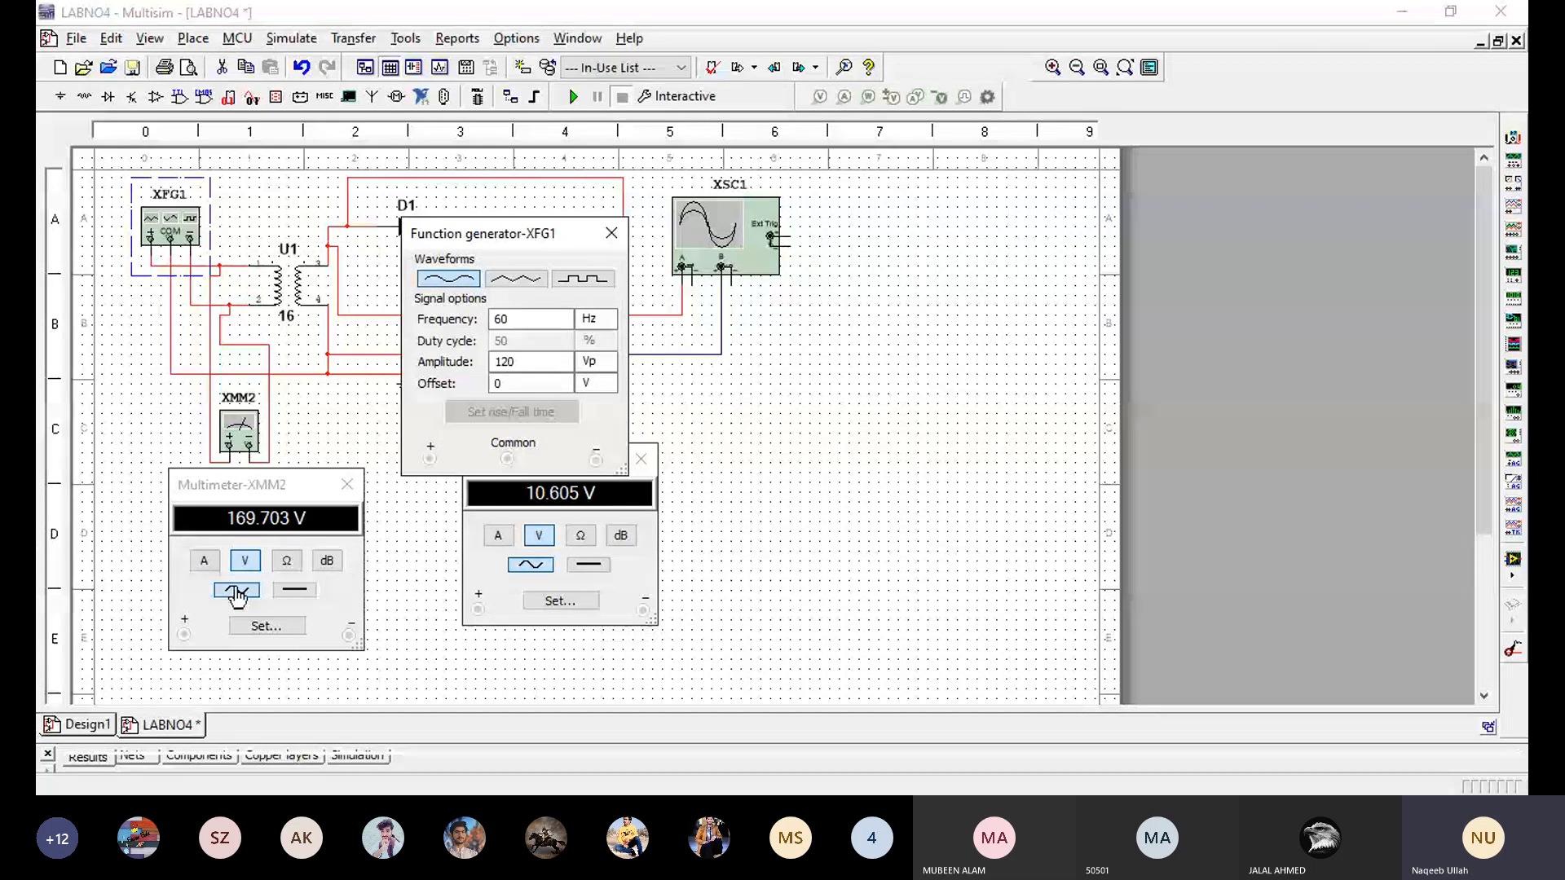
{"action": "left_click", "coordinate": [277, 489]}
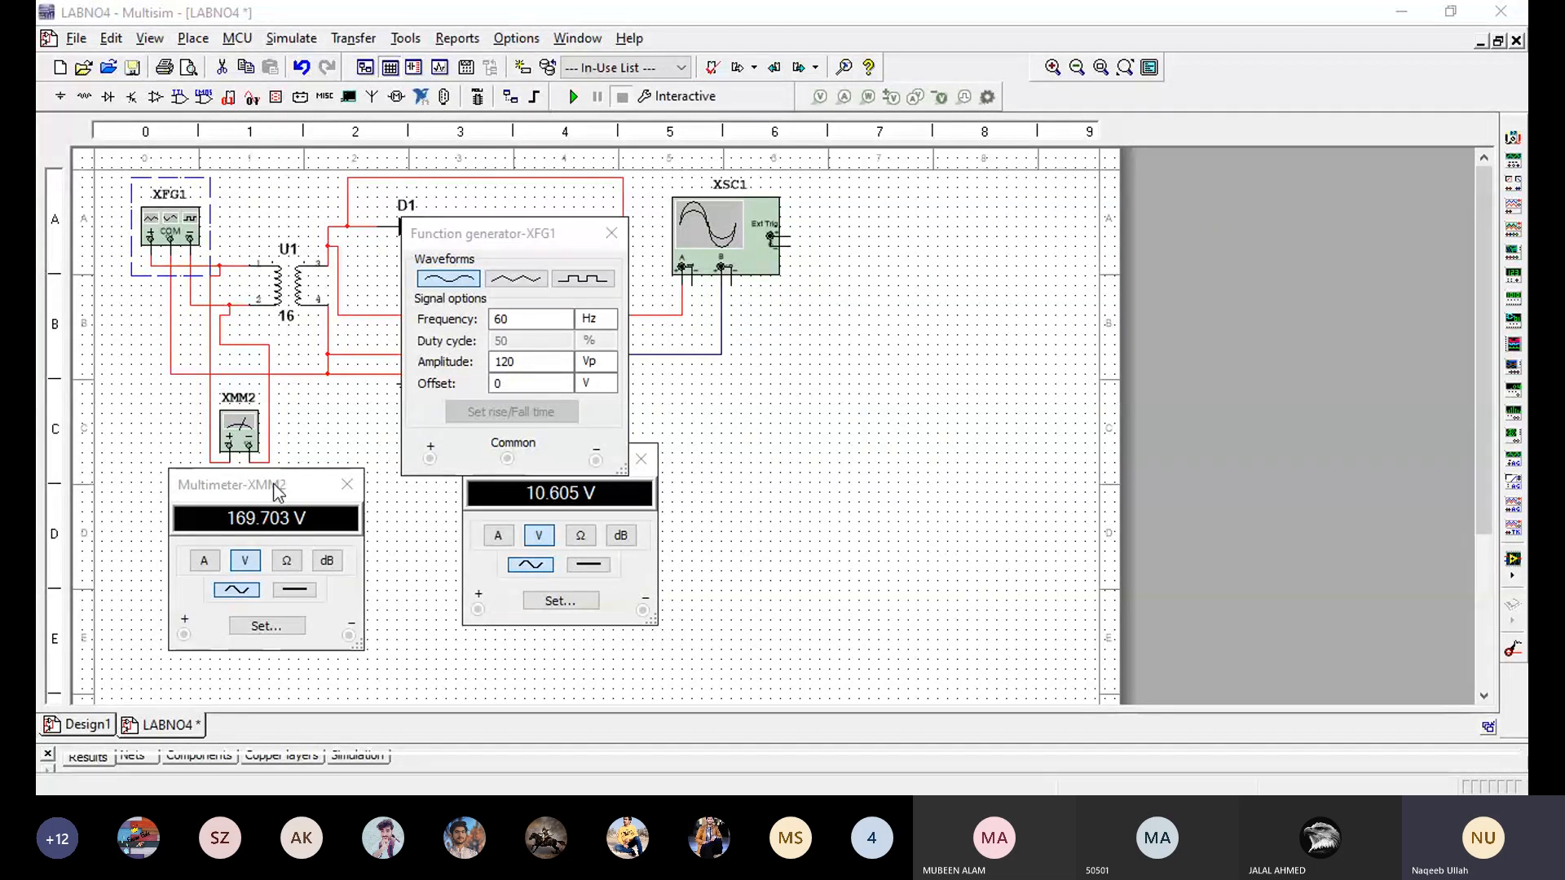
{"action": "left_click_drag", "start_coordinate": [277, 488], "coordinate": [247, 473]}
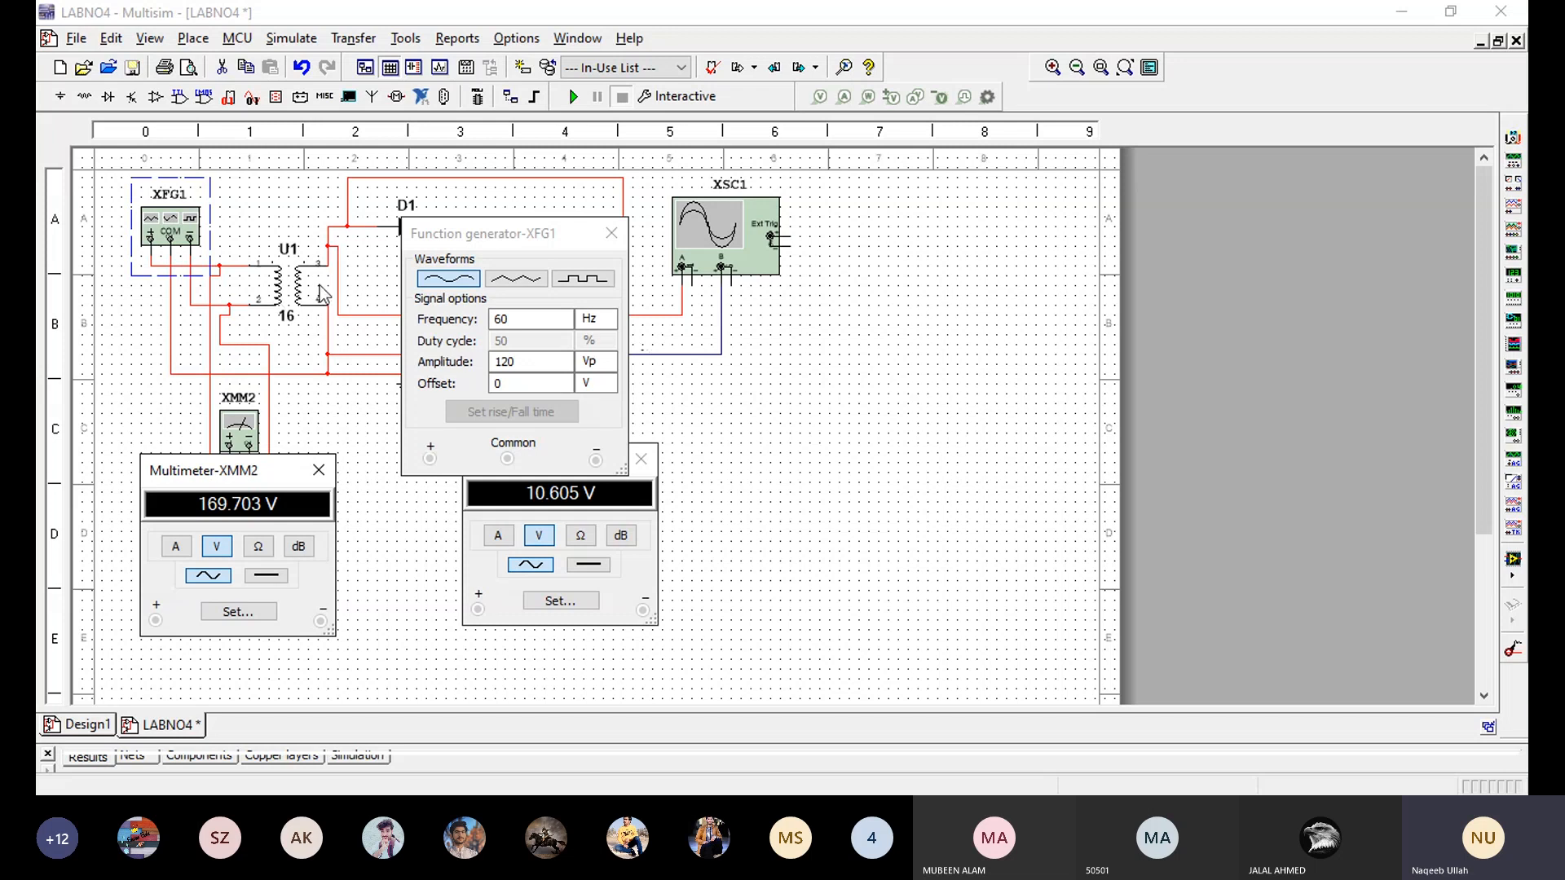
{"action": "left_click", "coordinate": [541, 235]}
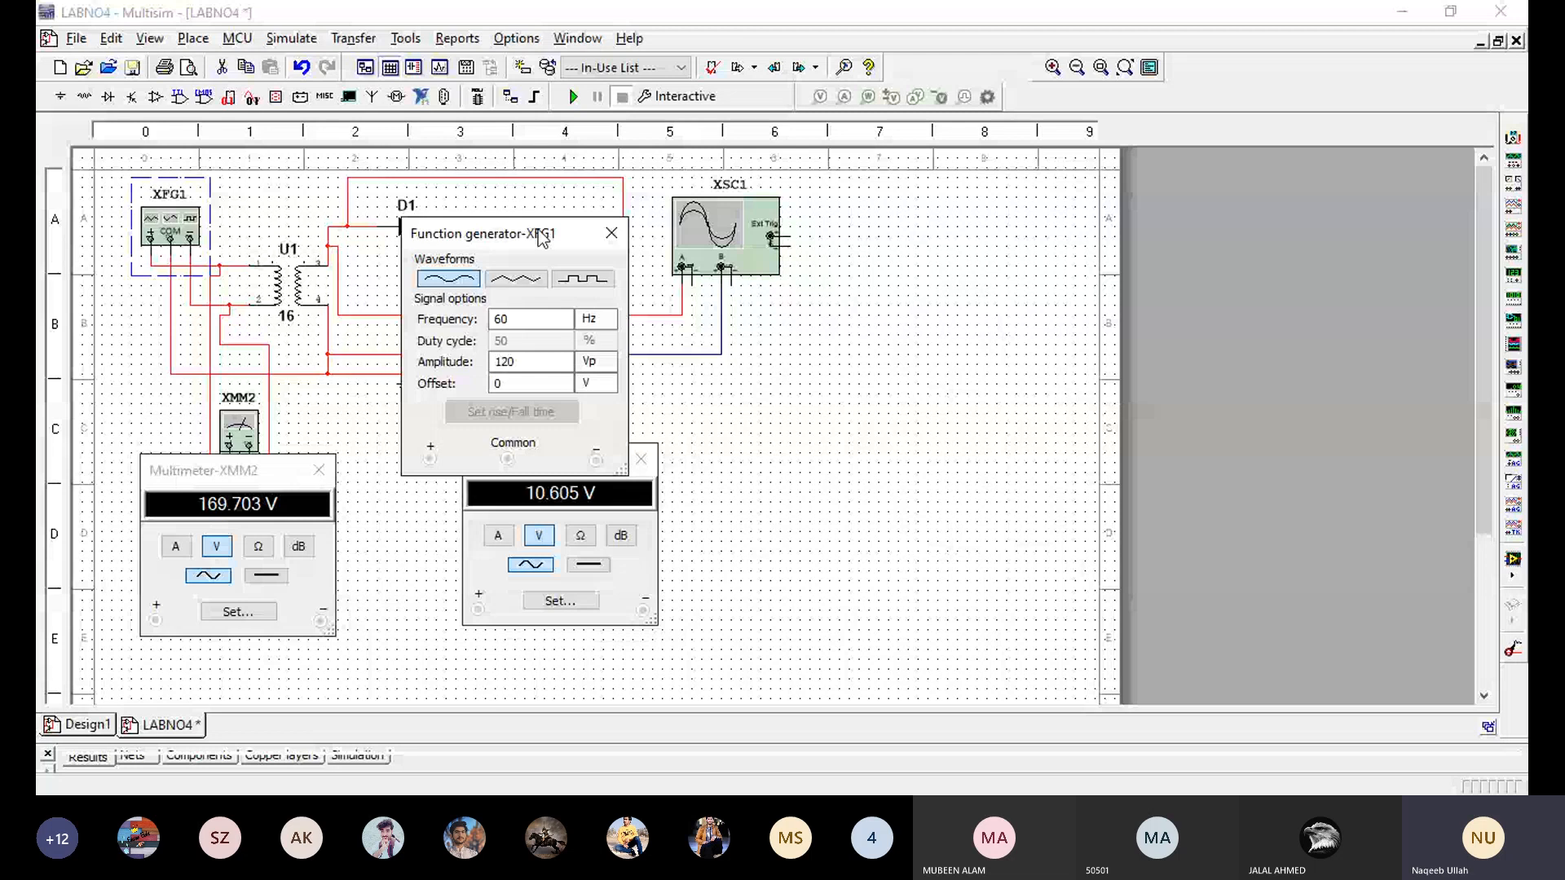
{"action": "left_click_drag", "start_coordinate": [541, 235], "coordinate": [778, 256]}
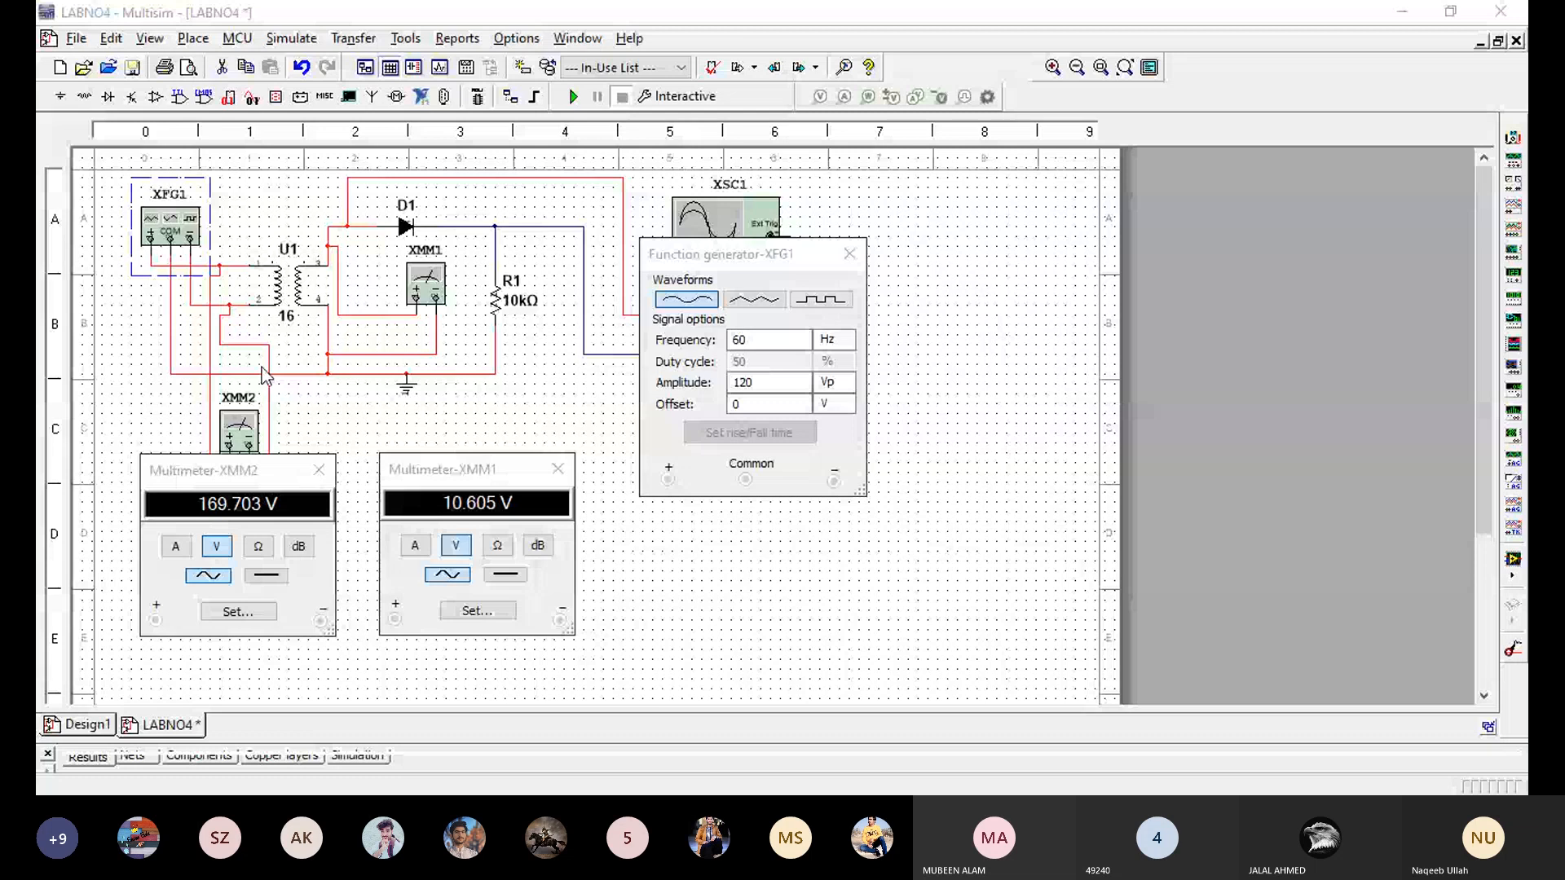
- Shift XMM2's multimeter window slightly lower to uncover its instrument's terminals, and clear the selection of function generator XFG1
{"action": "left_click", "coordinate": [249, 446]}
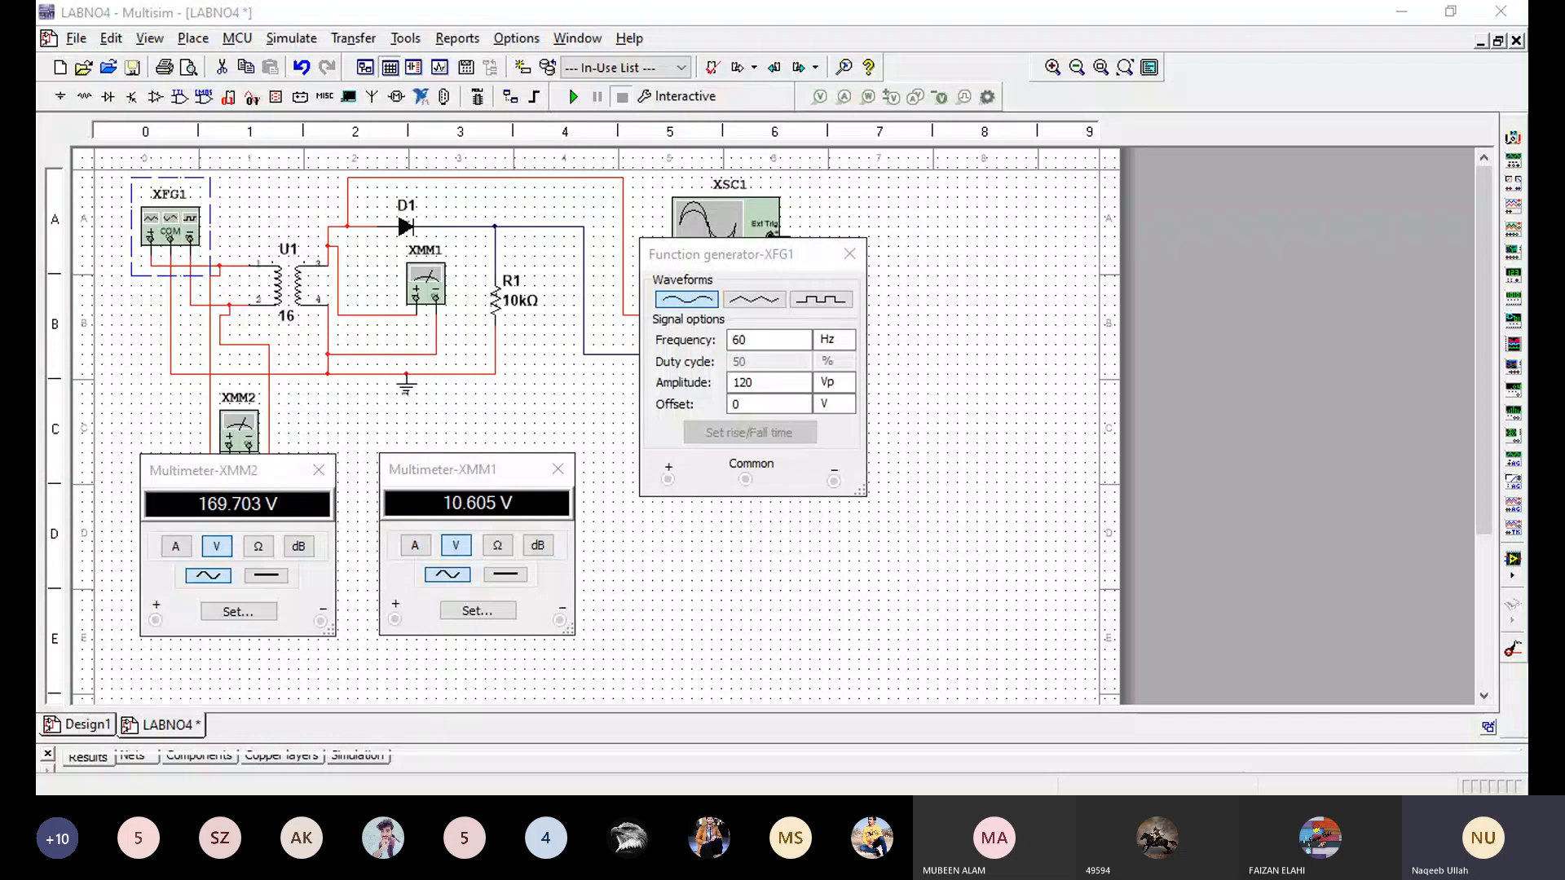
{"action": "key", "text": "alt+Tab"}
{"action": "left_click", "coordinate": [208, 479]}
{"action": "left_click_drag", "start_coordinate": [209, 481], "coordinate": [213, 499]}
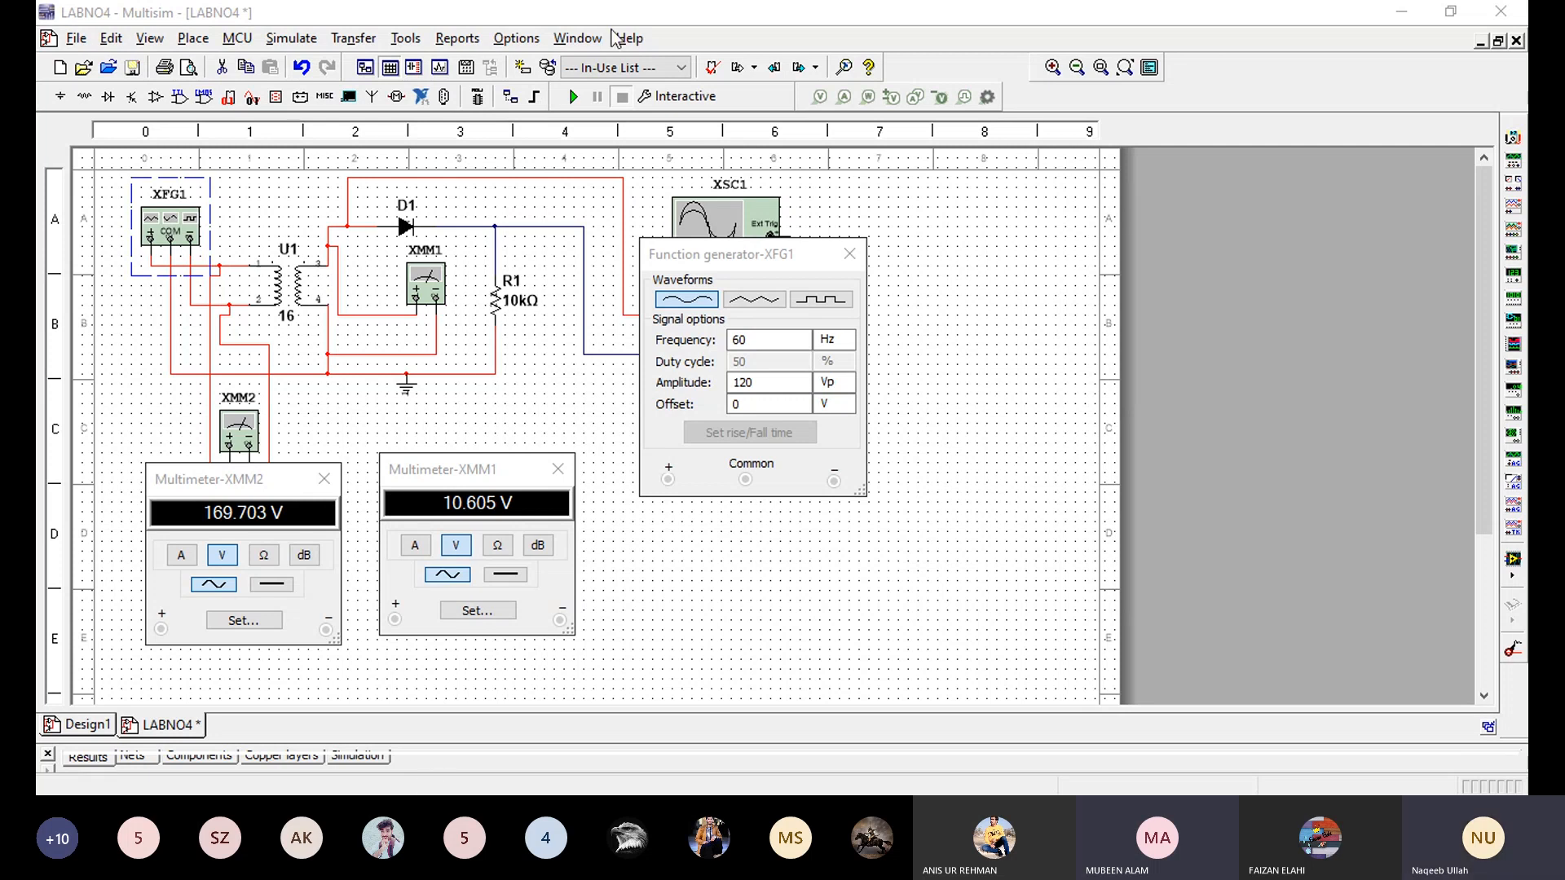
{"action": "left_click", "coordinate": [901, 425]}
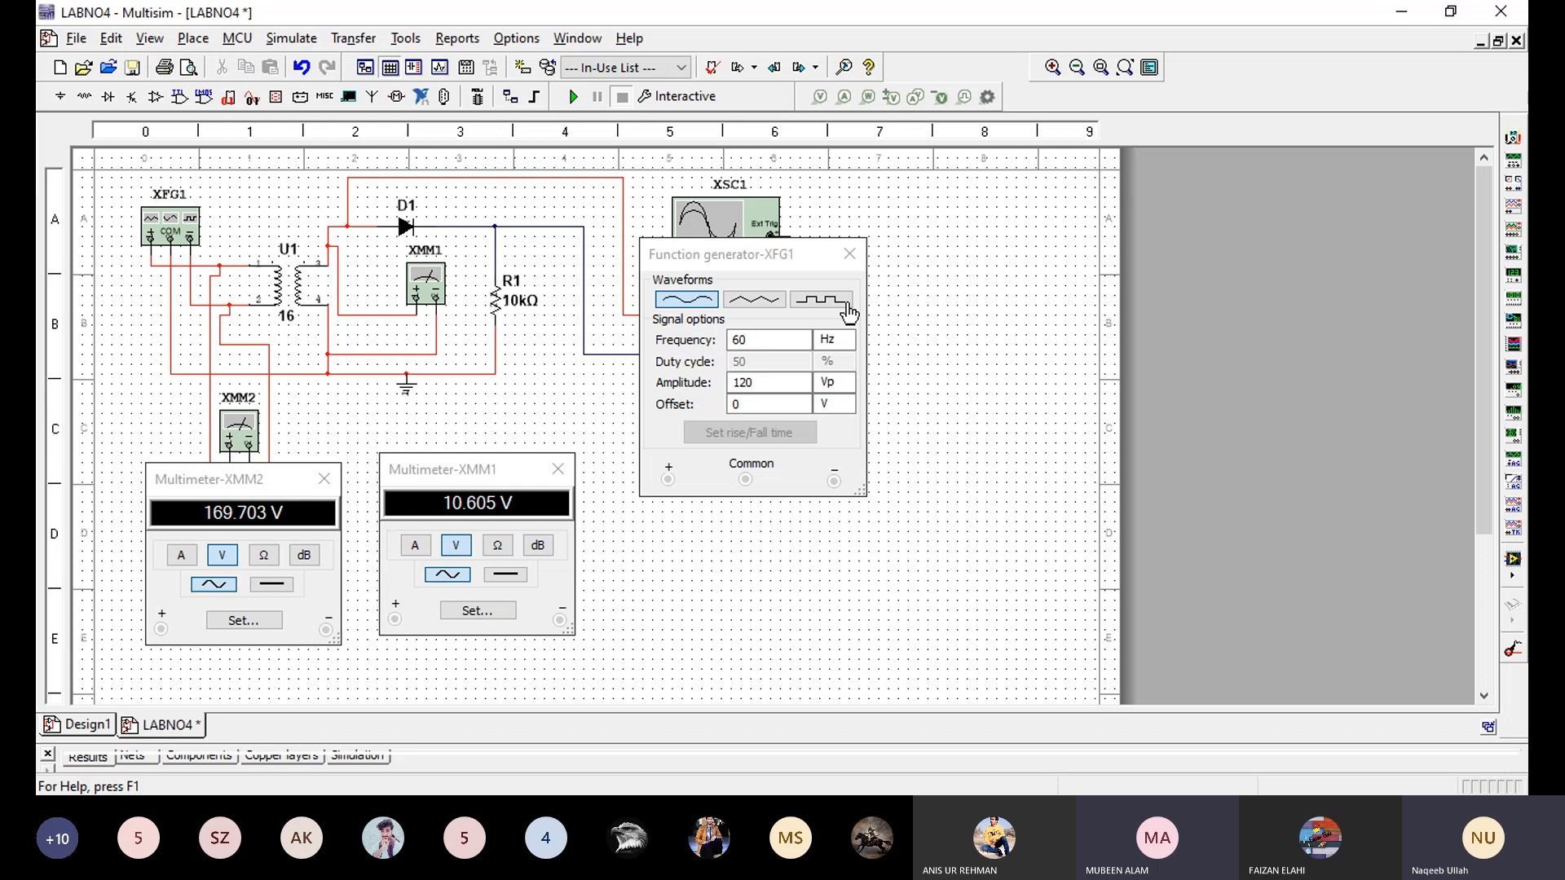
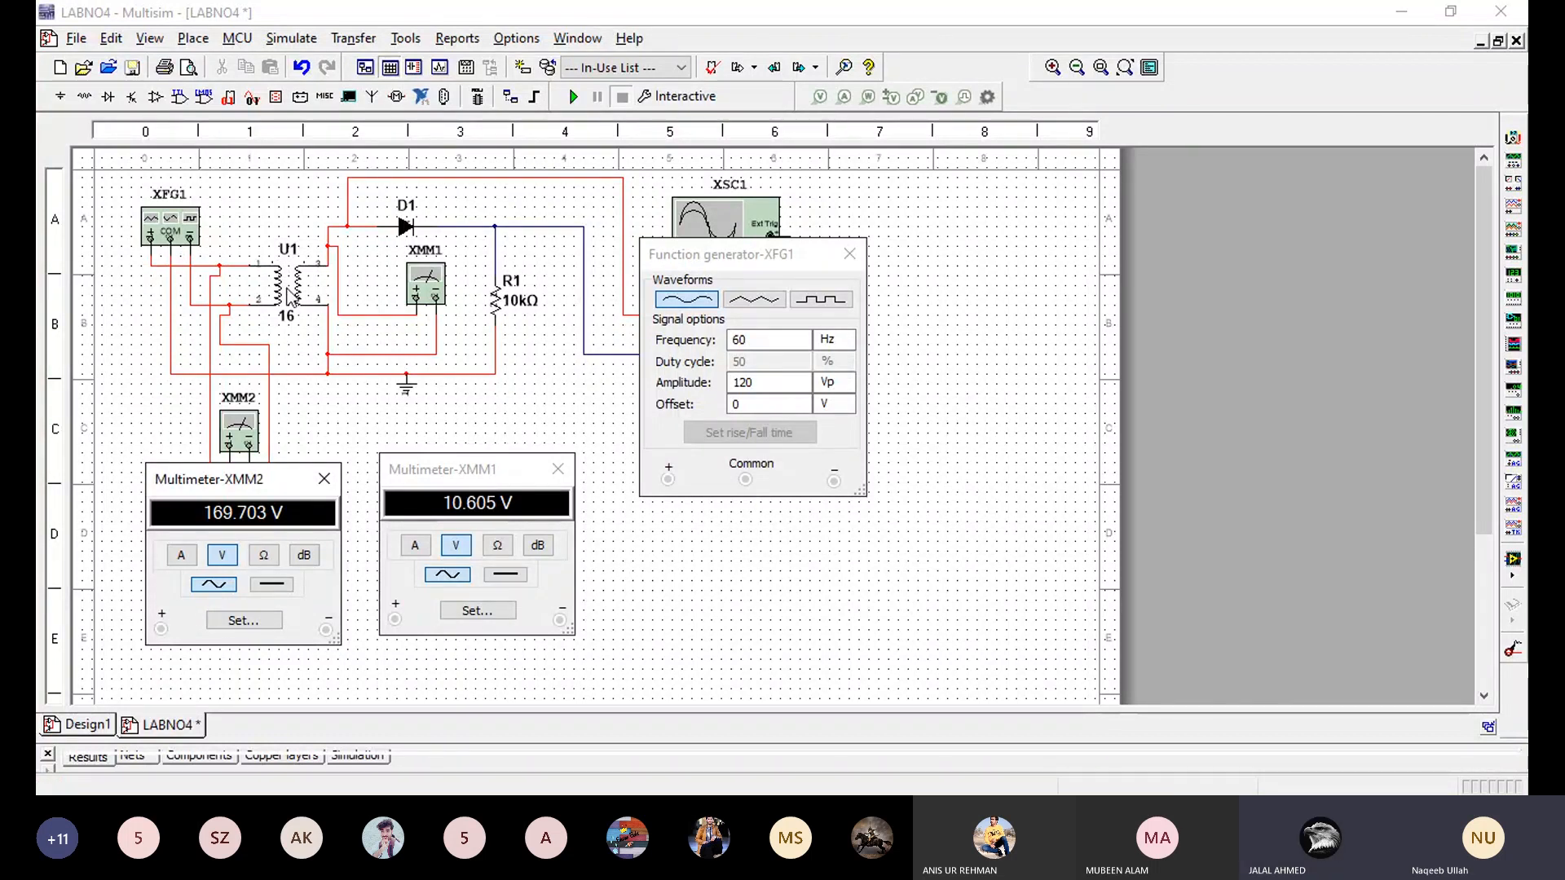
- Close function generator XFG1's window, open the value settings of transformer U1 and shift the dialog slightly clear of the page edge
{"action": "double_click", "coordinate": [290, 298]}
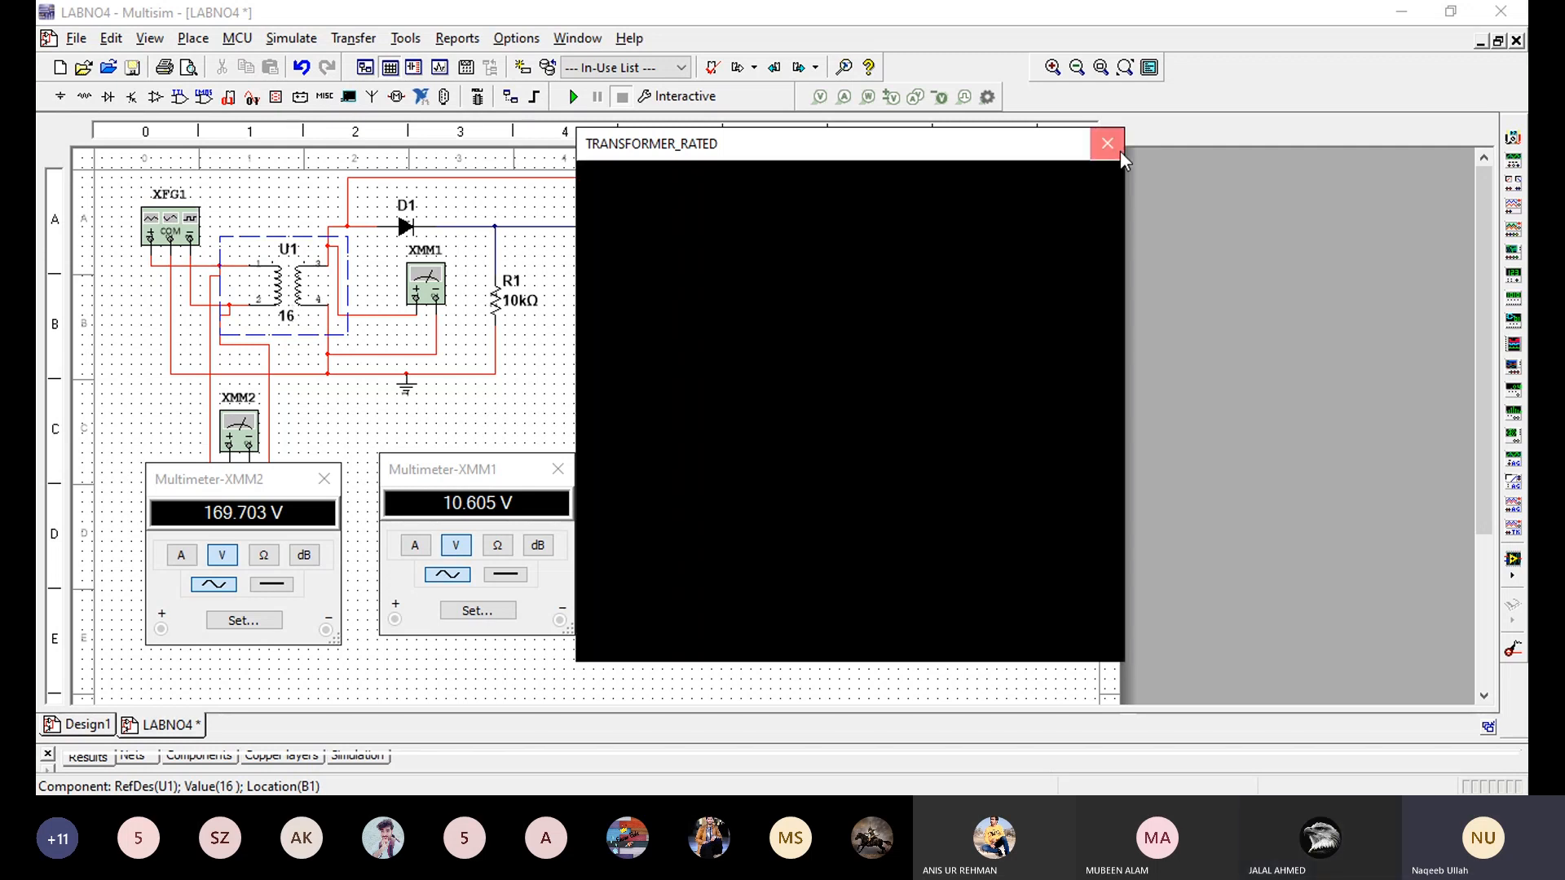
{"action": "left_click", "coordinate": [1119, 152]}
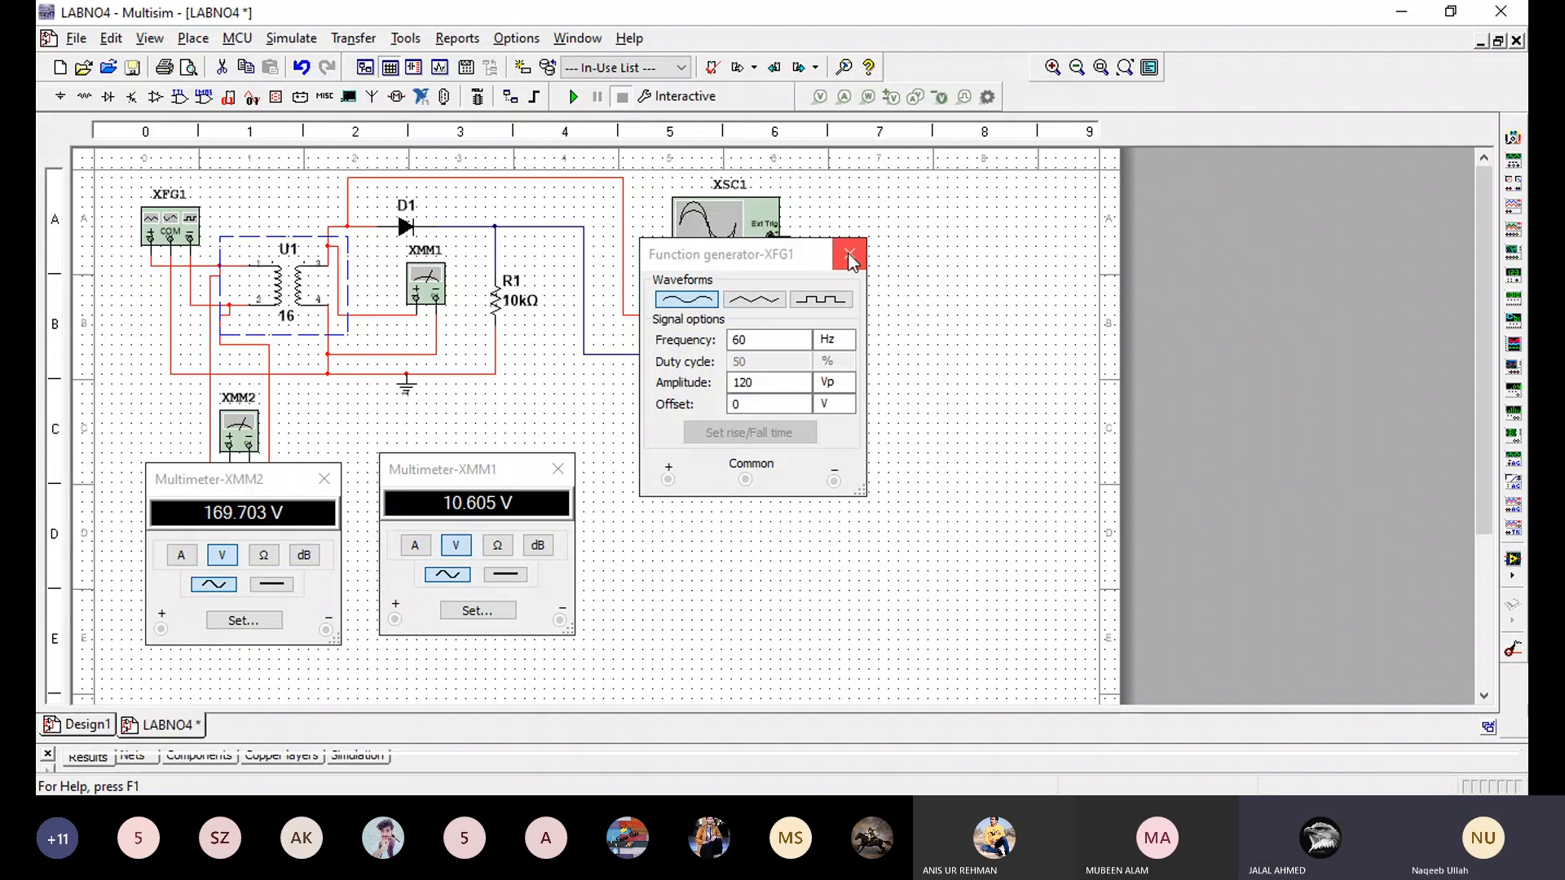
{"action": "left_click", "coordinate": [854, 244]}
{"action": "double_click", "coordinate": [287, 293]}
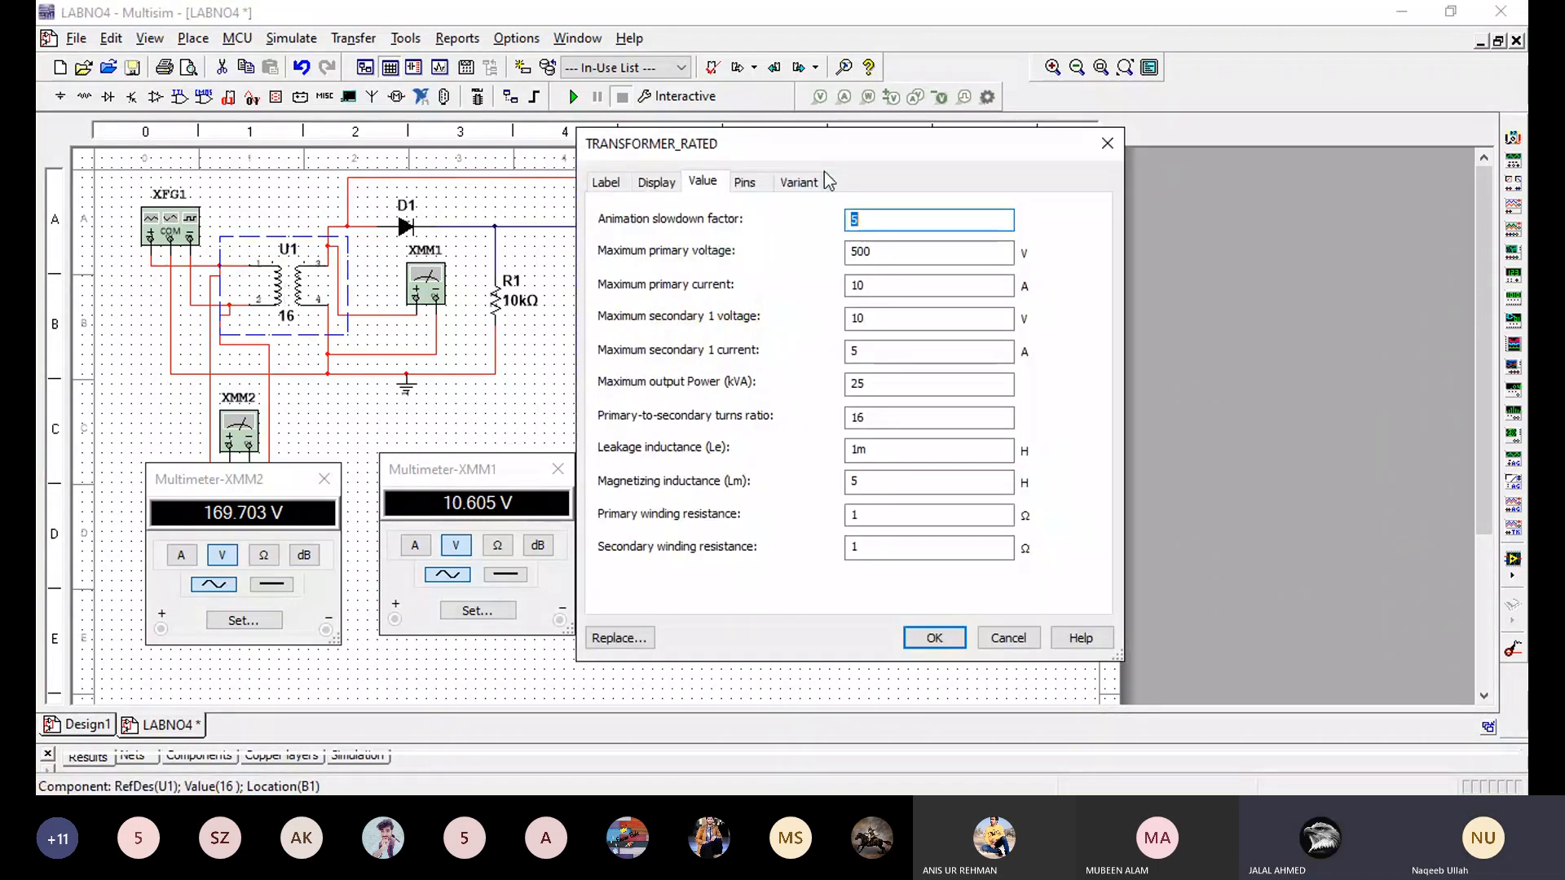
{"action": "left_click_drag", "start_coordinate": [846, 145], "coordinate": [817, 154]}
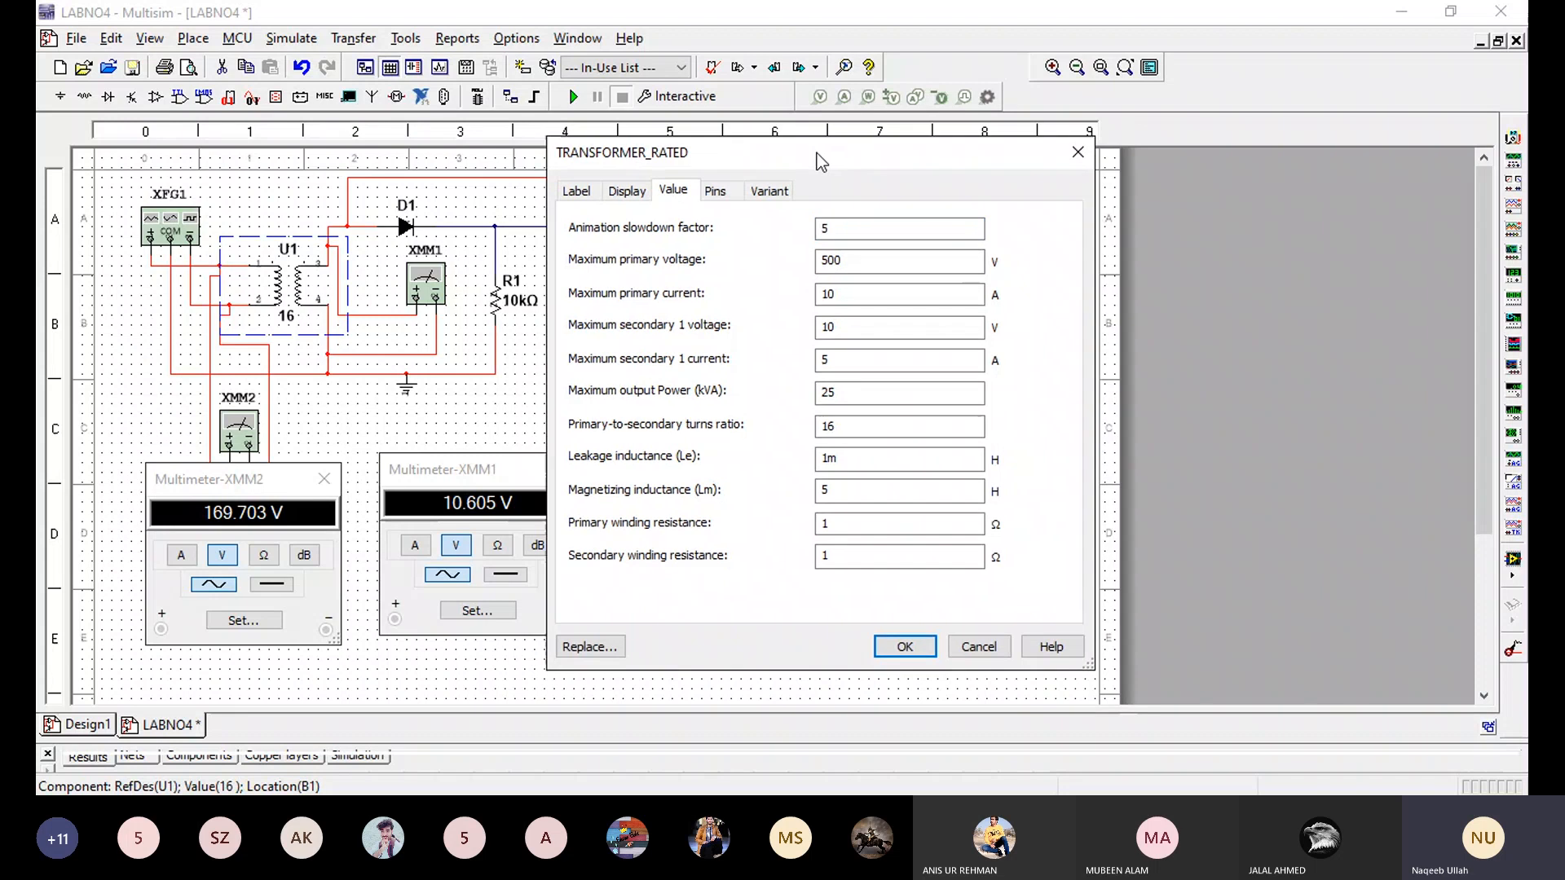
- Review transformer U1's maximum primary voltage and primary-to-secondary turns ratio, and close its settings
{"action": "left_click", "coordinate": [847, 267]}
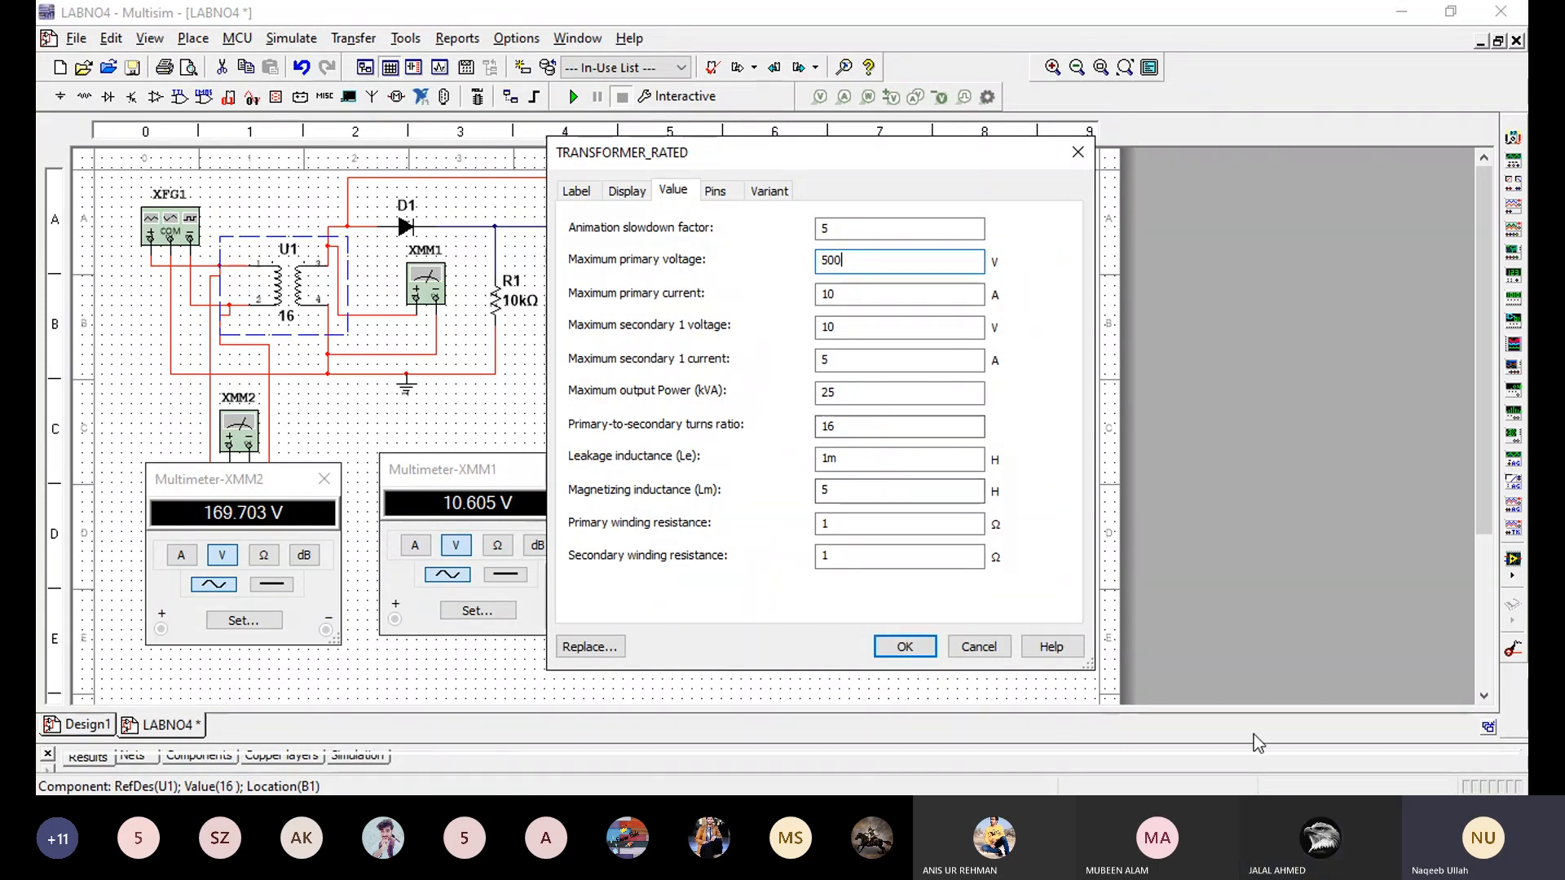
{"action": "left_click", "coordinate": [1332, 755]}
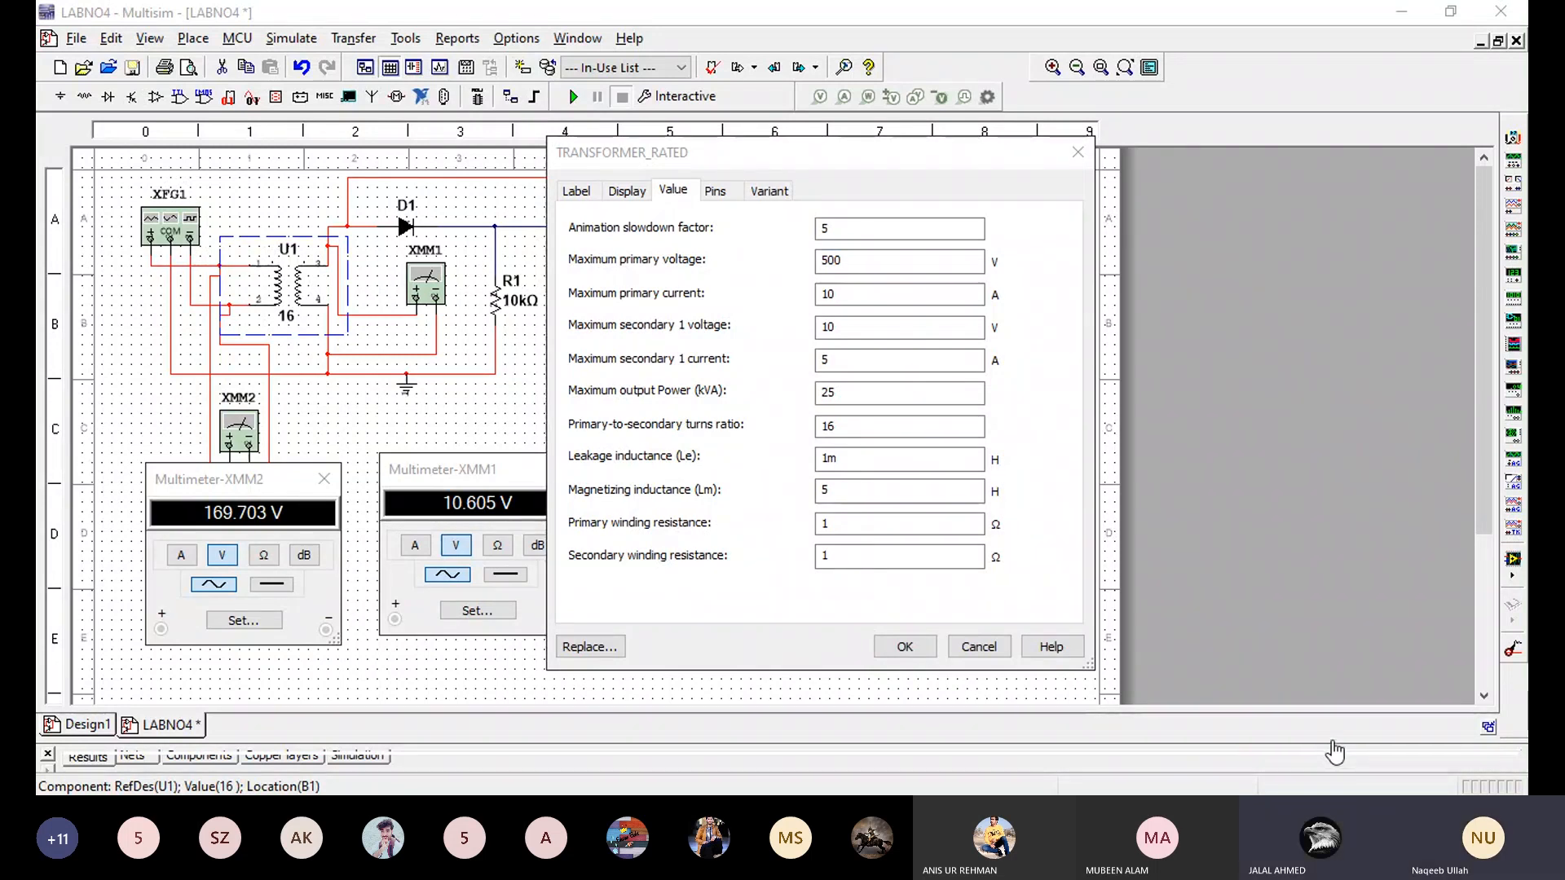
{"action": "left_click", "coordinate": [847, 427]}
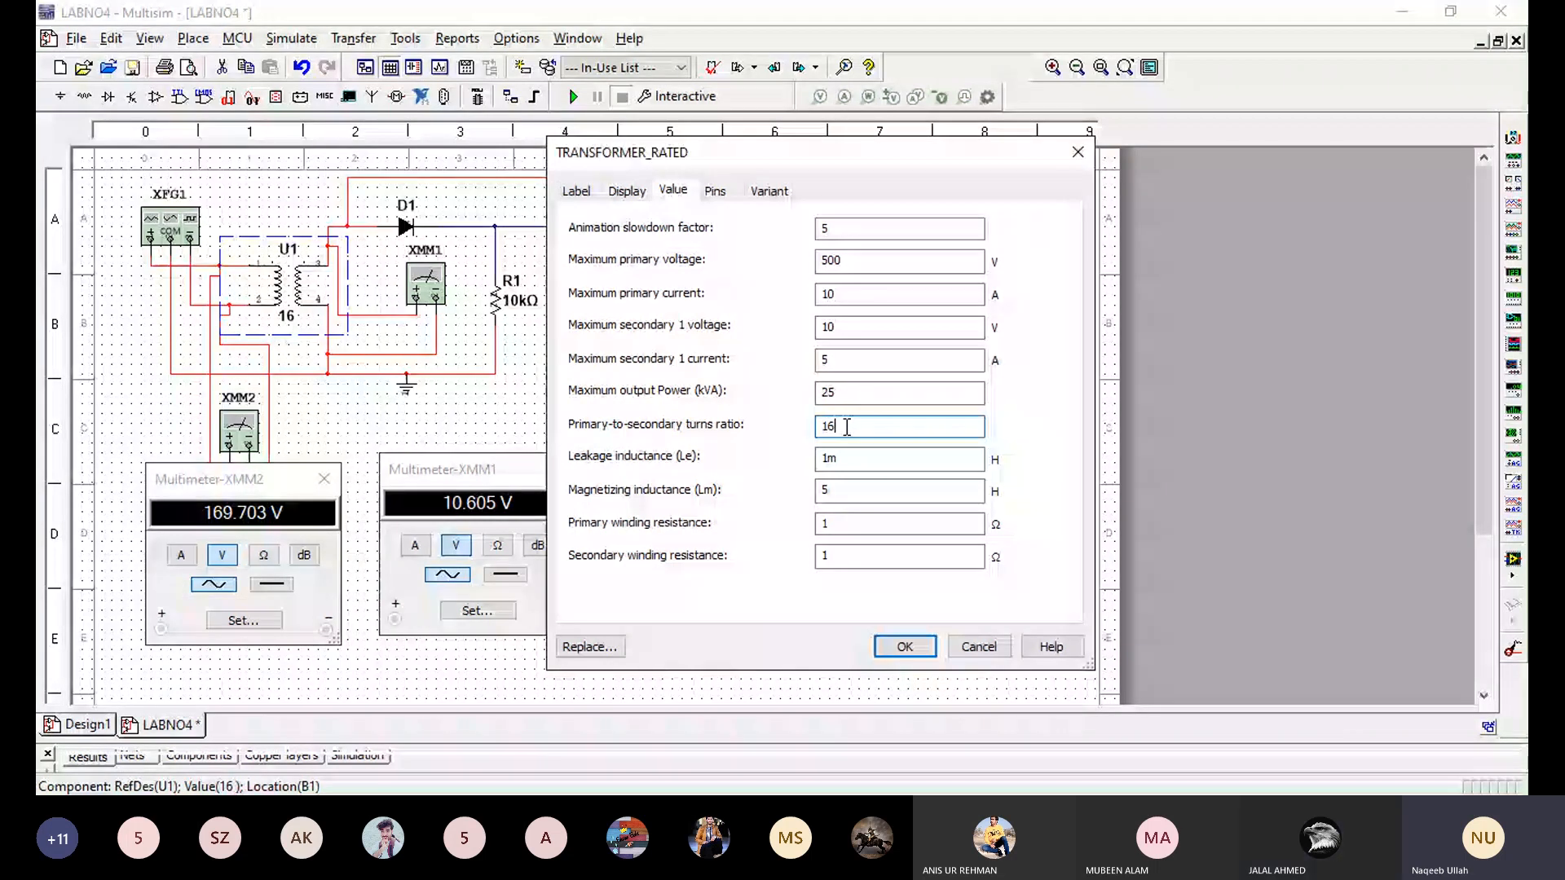
{"action": "left_click", "coordinate": [1333, 754]}
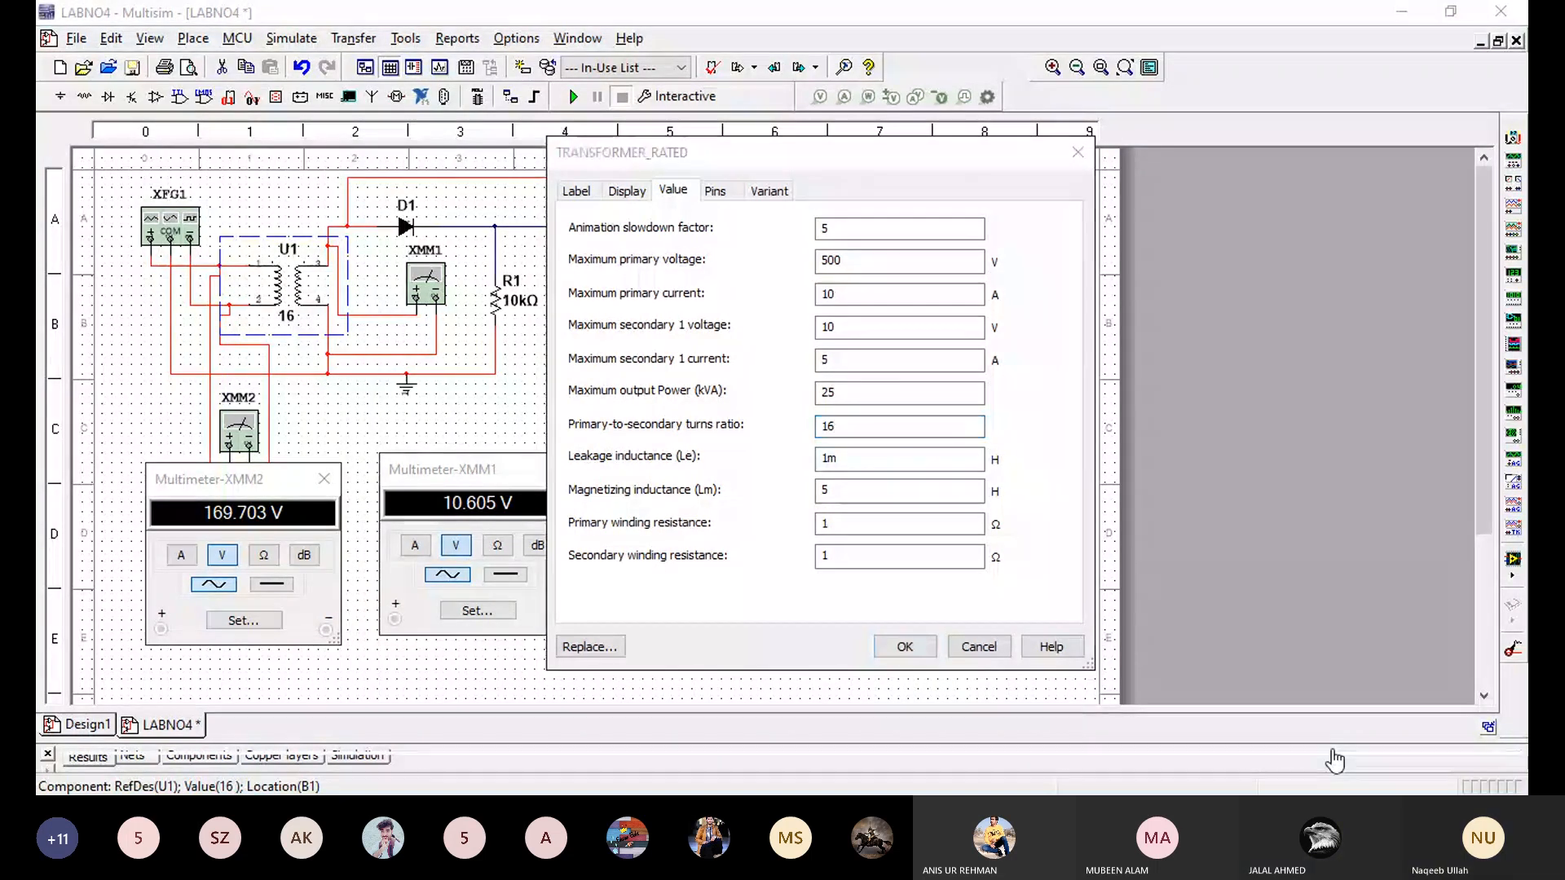
{"action": "left_click", "coordinate": [846, 427]}
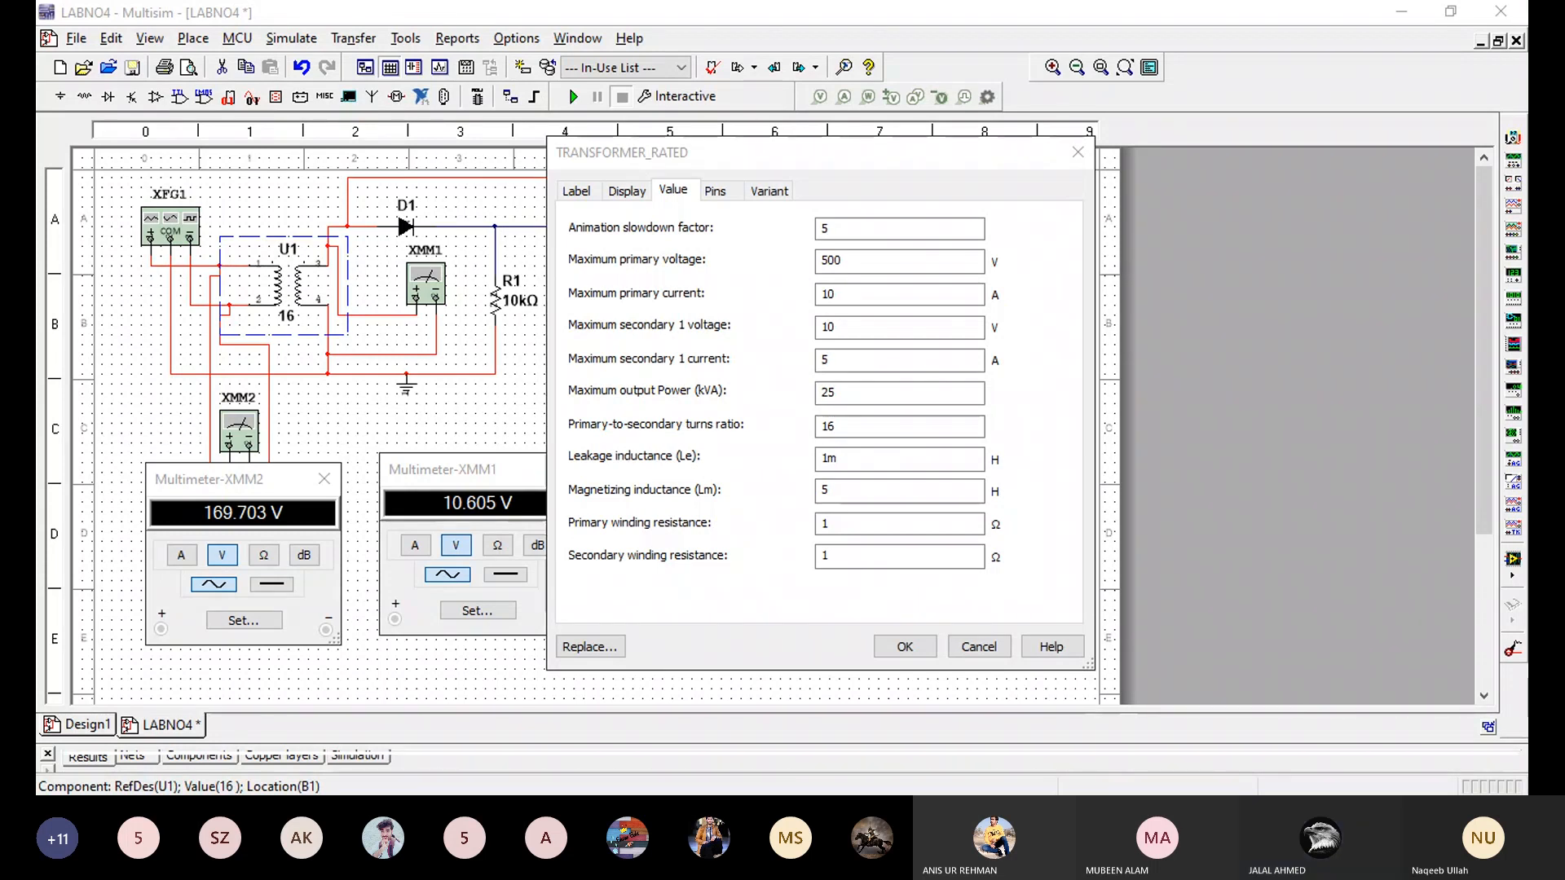
{"action": "left_click", "coordinate": [842, 427]}
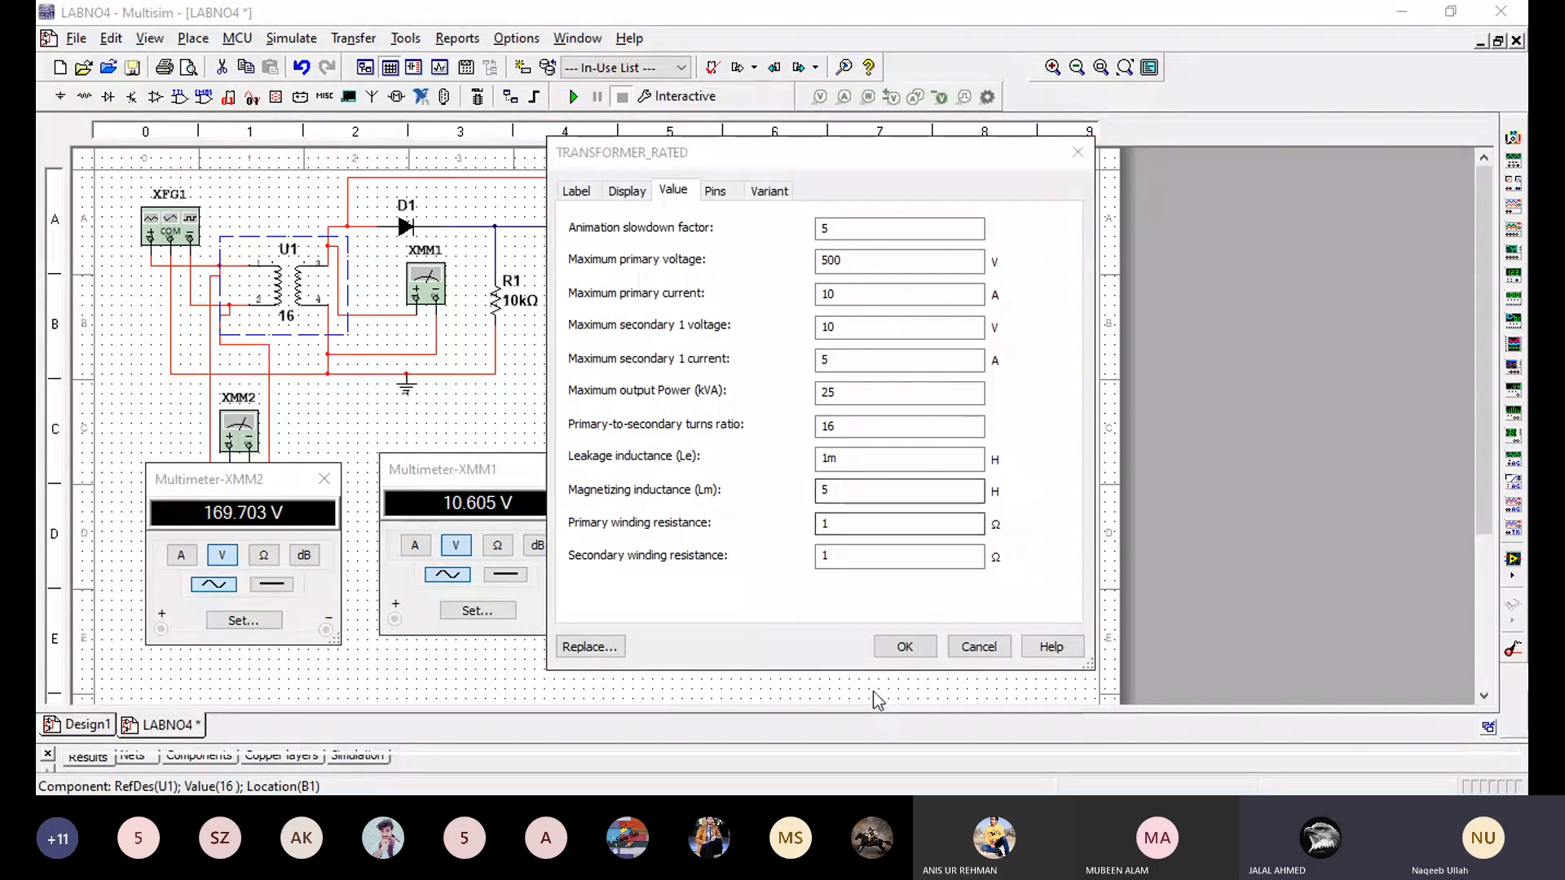
{"action": "left_click", "coordinate": [904, 647]}
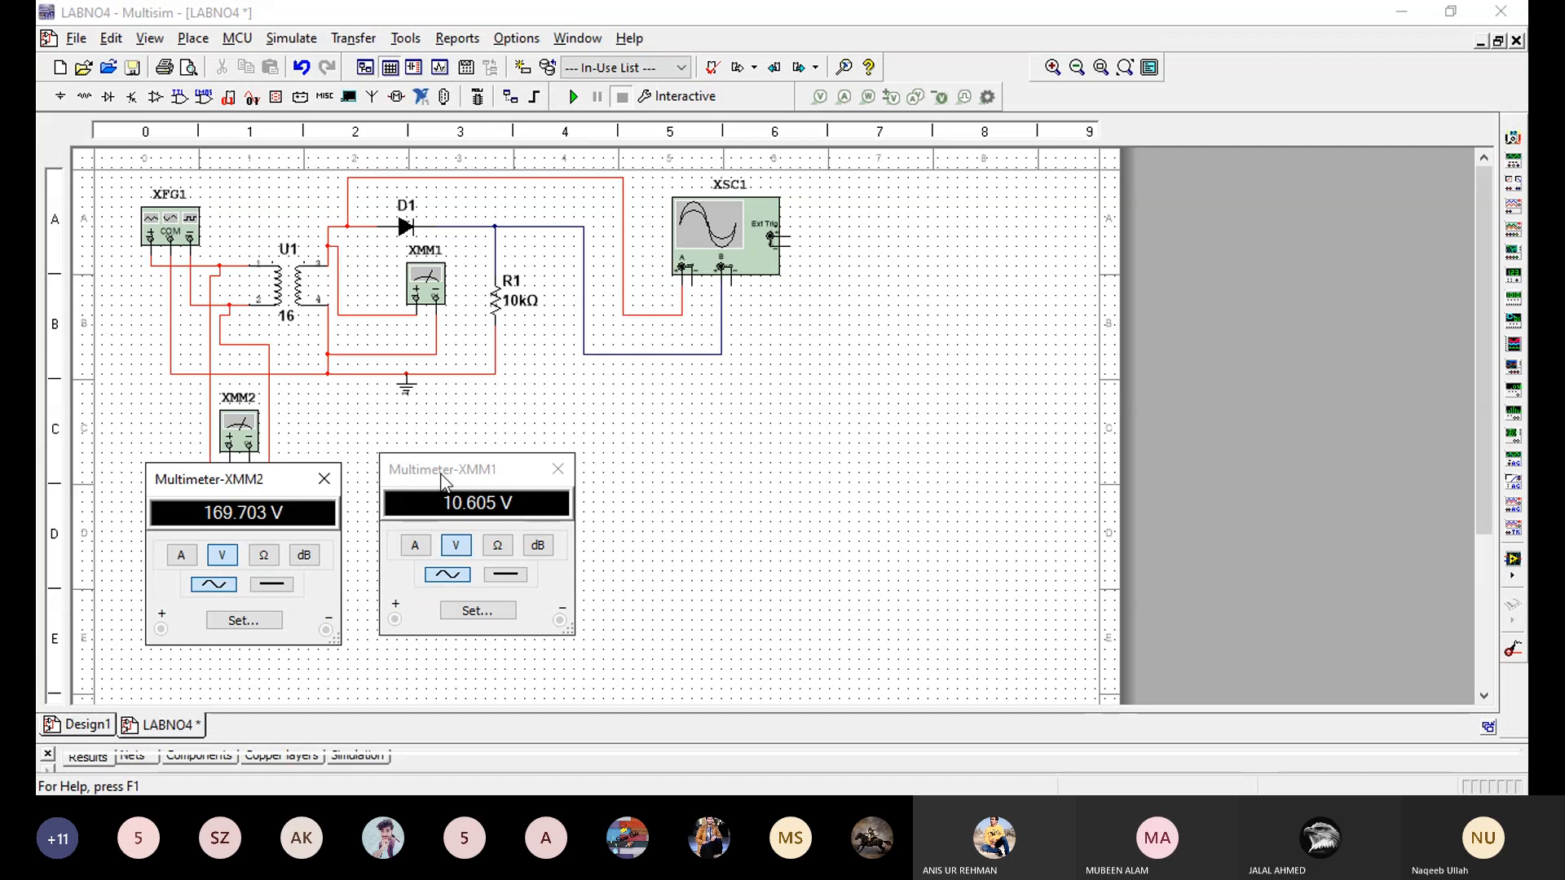
- Lower both multimeter windows side by side beneath the circuit so that XMM2's wiring is uncovered
{"action": "left_click_drag", "start_coordinate": [441, 480], "coordinate": [457, 516]}
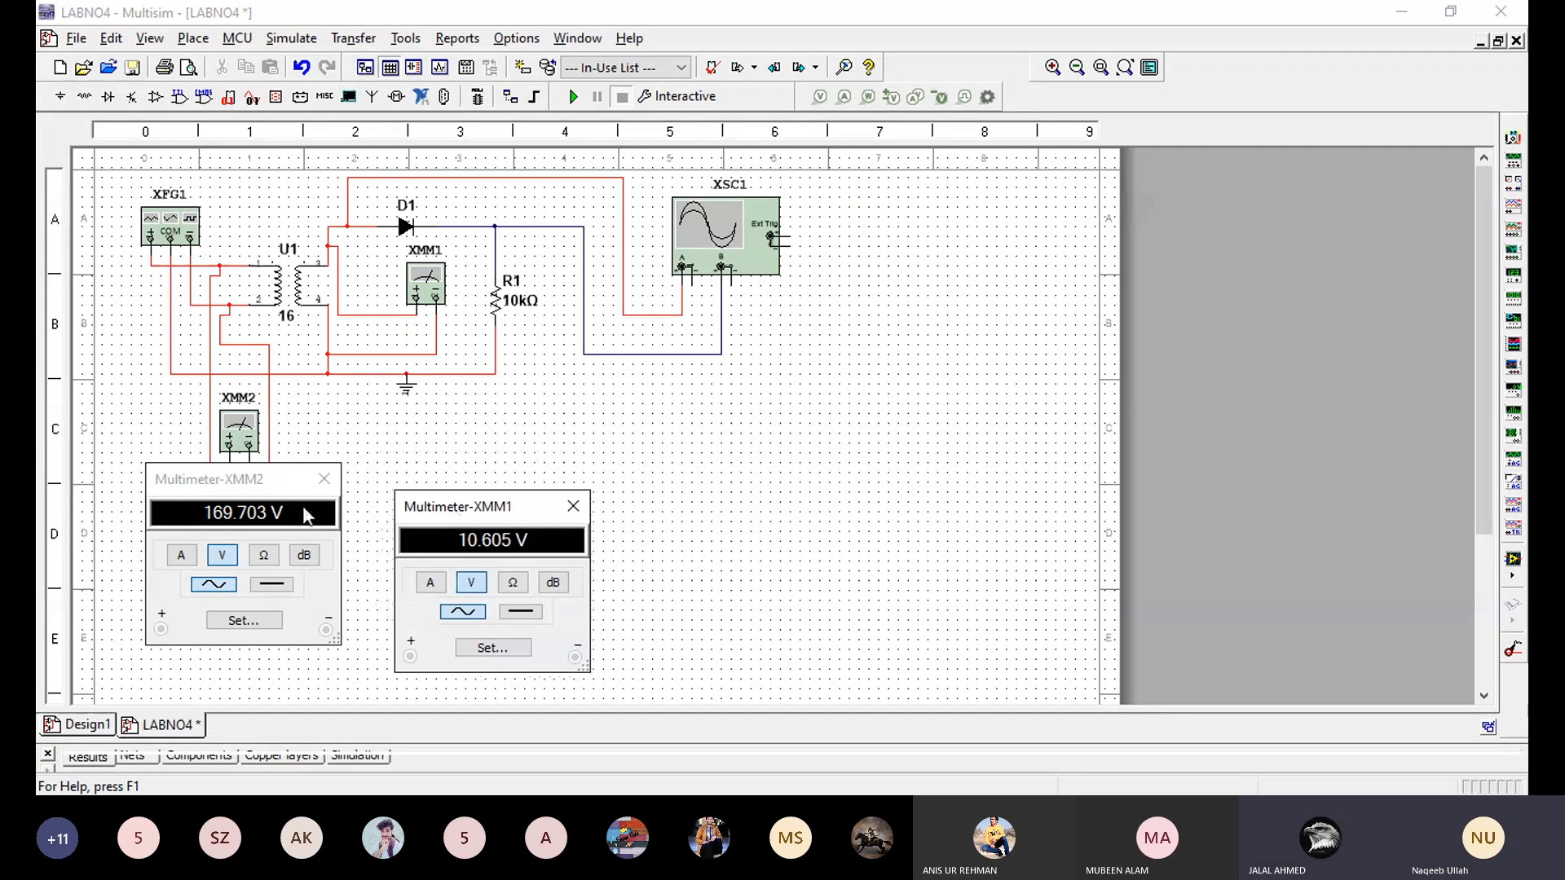
{"action": "left_click_drag", "start_coordinate": [307, 511], "coordinate": [336, 536]}
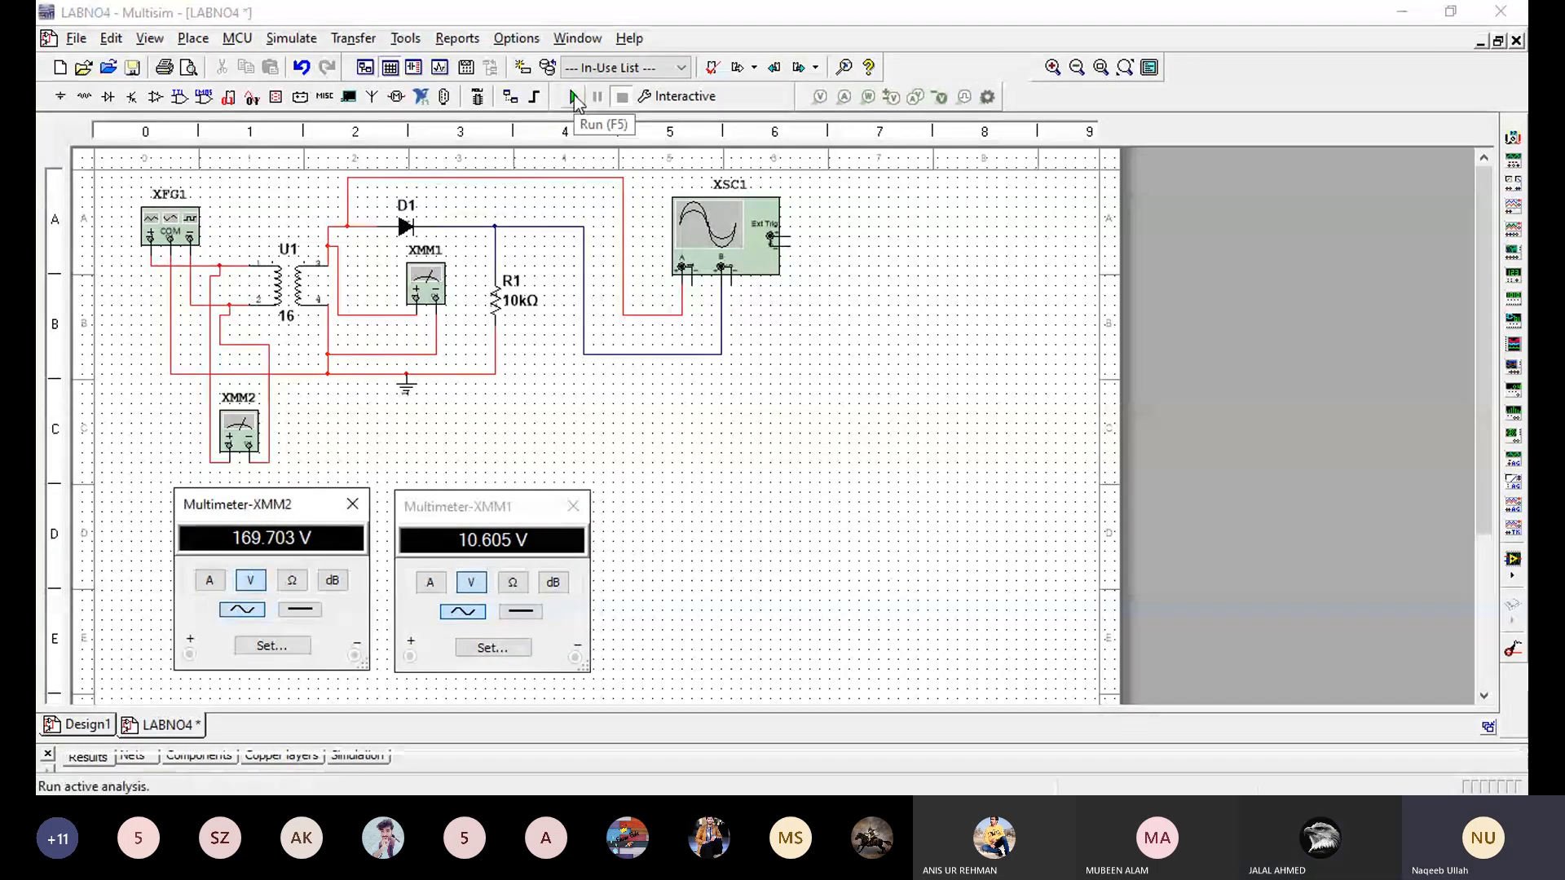
- Run the simulation and open oscilloscope XSC1, placing its window beside load resistor R1 to view the waveforms
{"action": "left_click", "coordinate": [574, 96]}
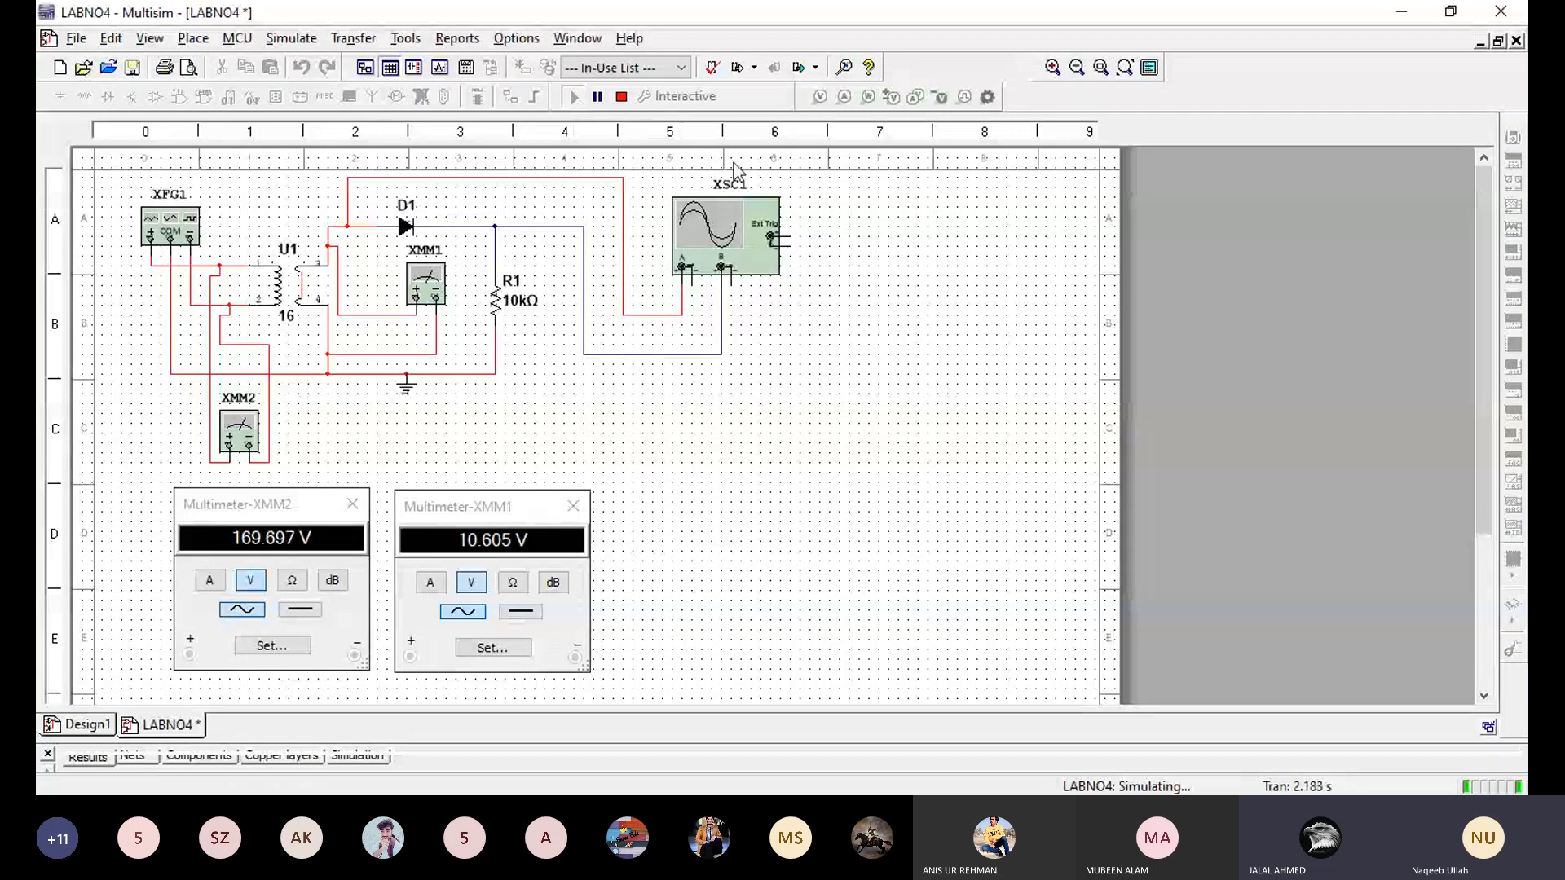
{"action": "double_click", "coordinate": [717, 238]}
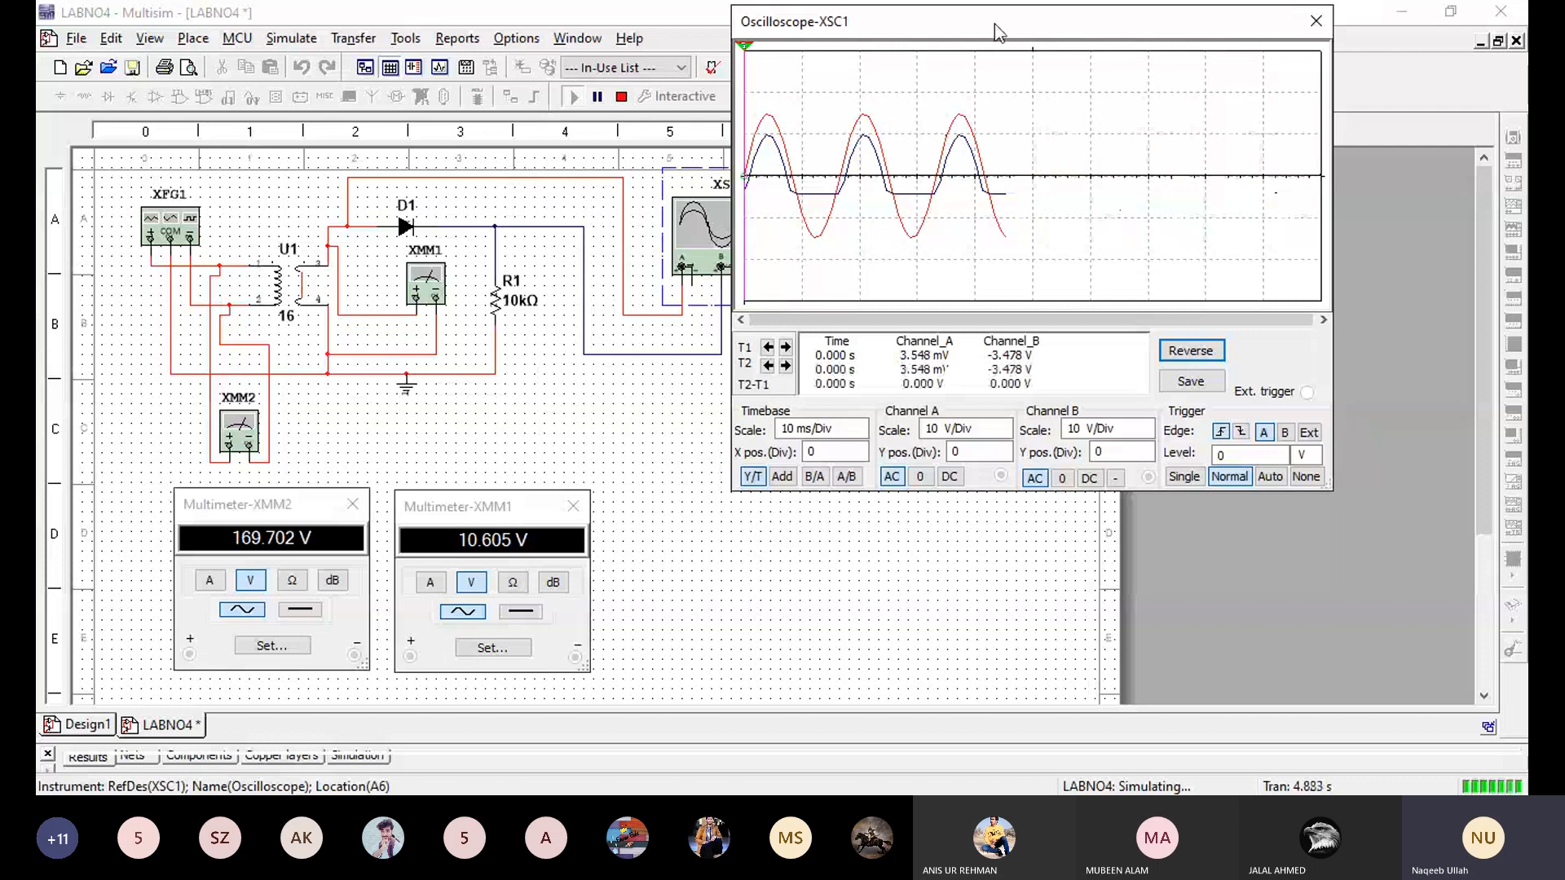
{"action": "mouse_move", "coordinate": [994, 23]}
{"action": "left_mouse_down"}
{"action": "mouse_move", "coordinate": [877, 179]}
{"action": "mouse_move", "coordinate": [854, 184]}
{"action": "left_mouse_up"}
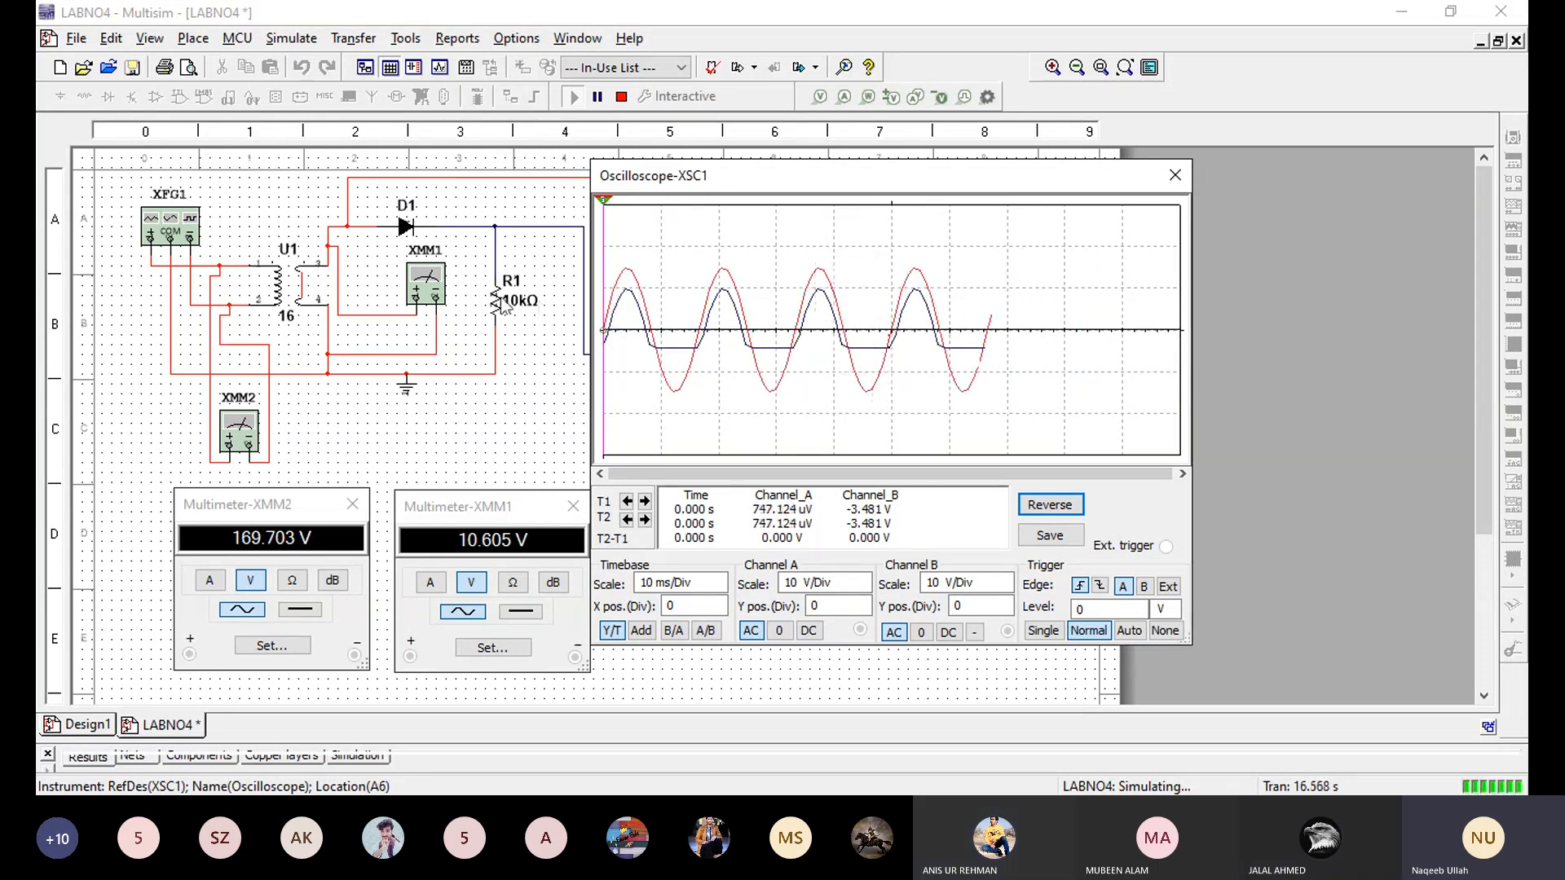
- Stop the simulation and set the resistance of load resistor R1 to 1k
{"action": "left_click", "coordinate": [621, 96]}
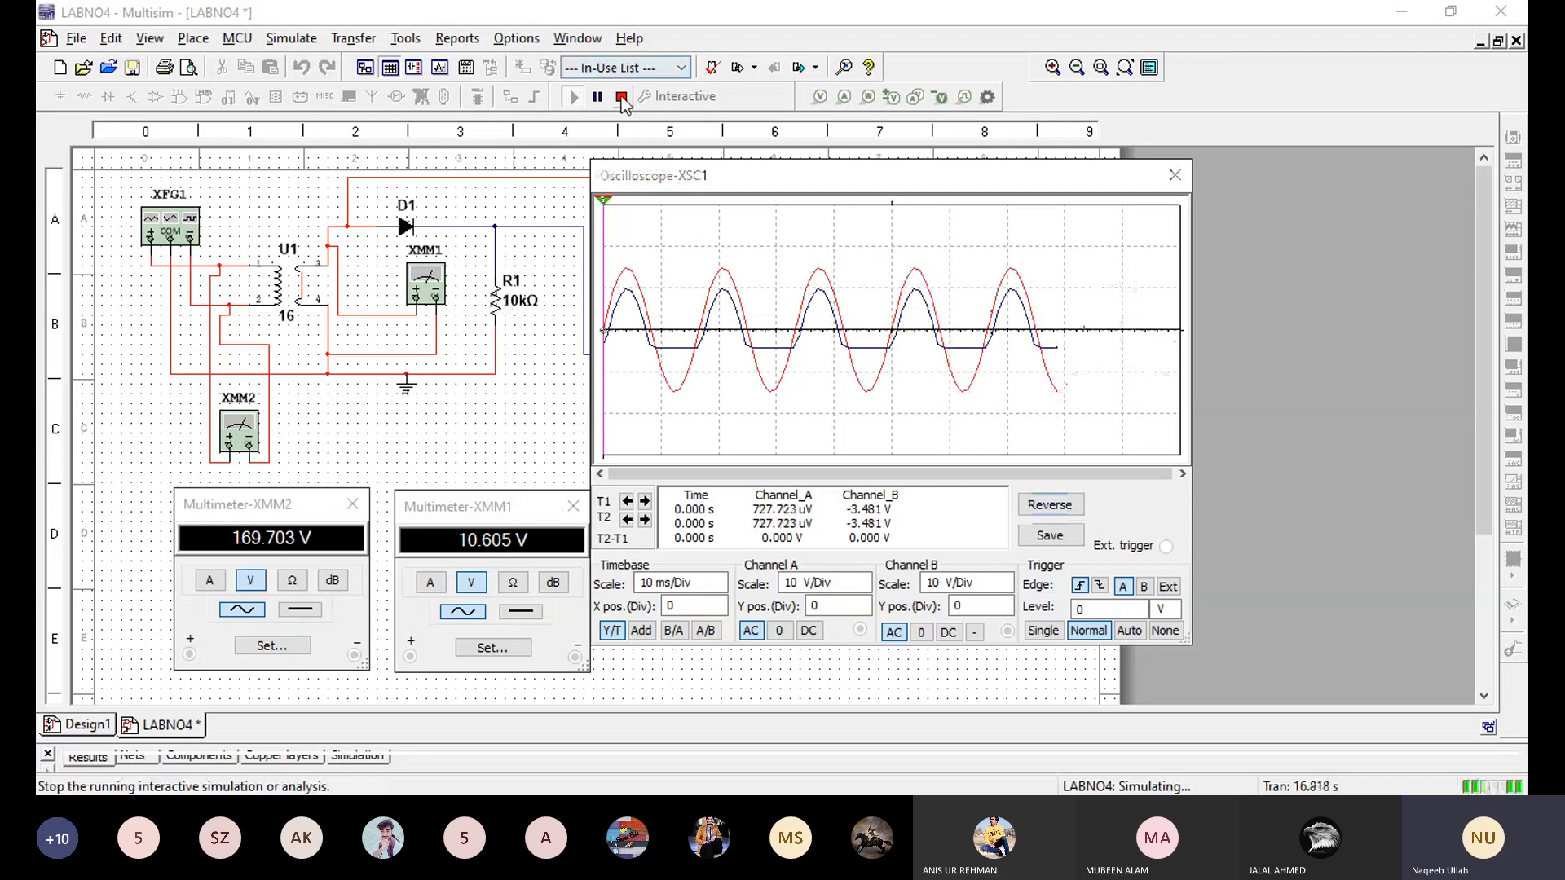
{"action": "double_click", "coordinate": [496, 308]}
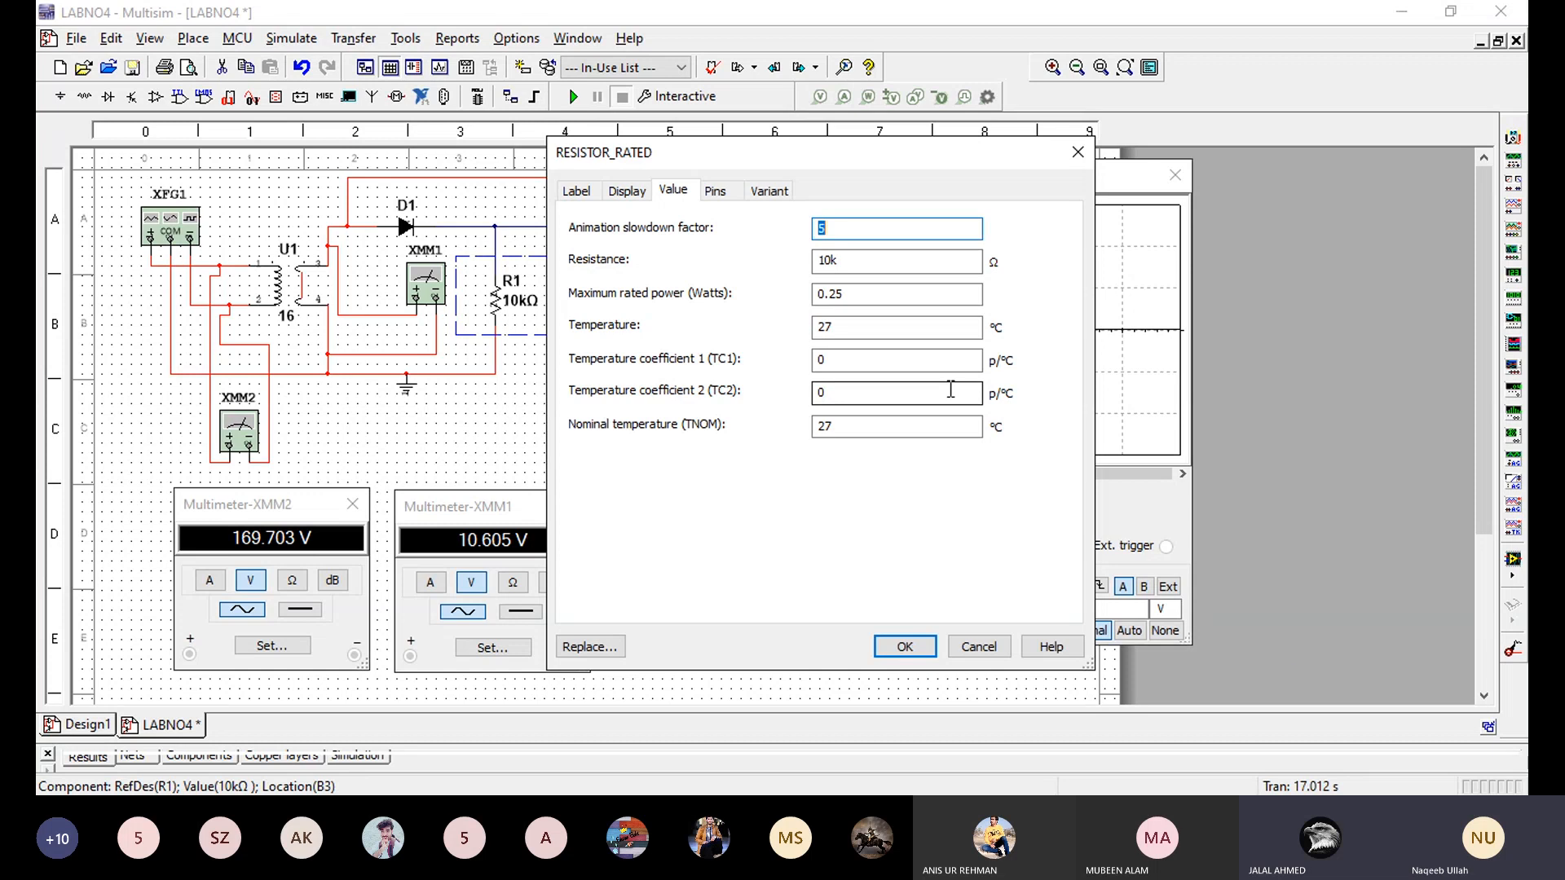
{"action": "left_click", "coordinate": [830, 260]}
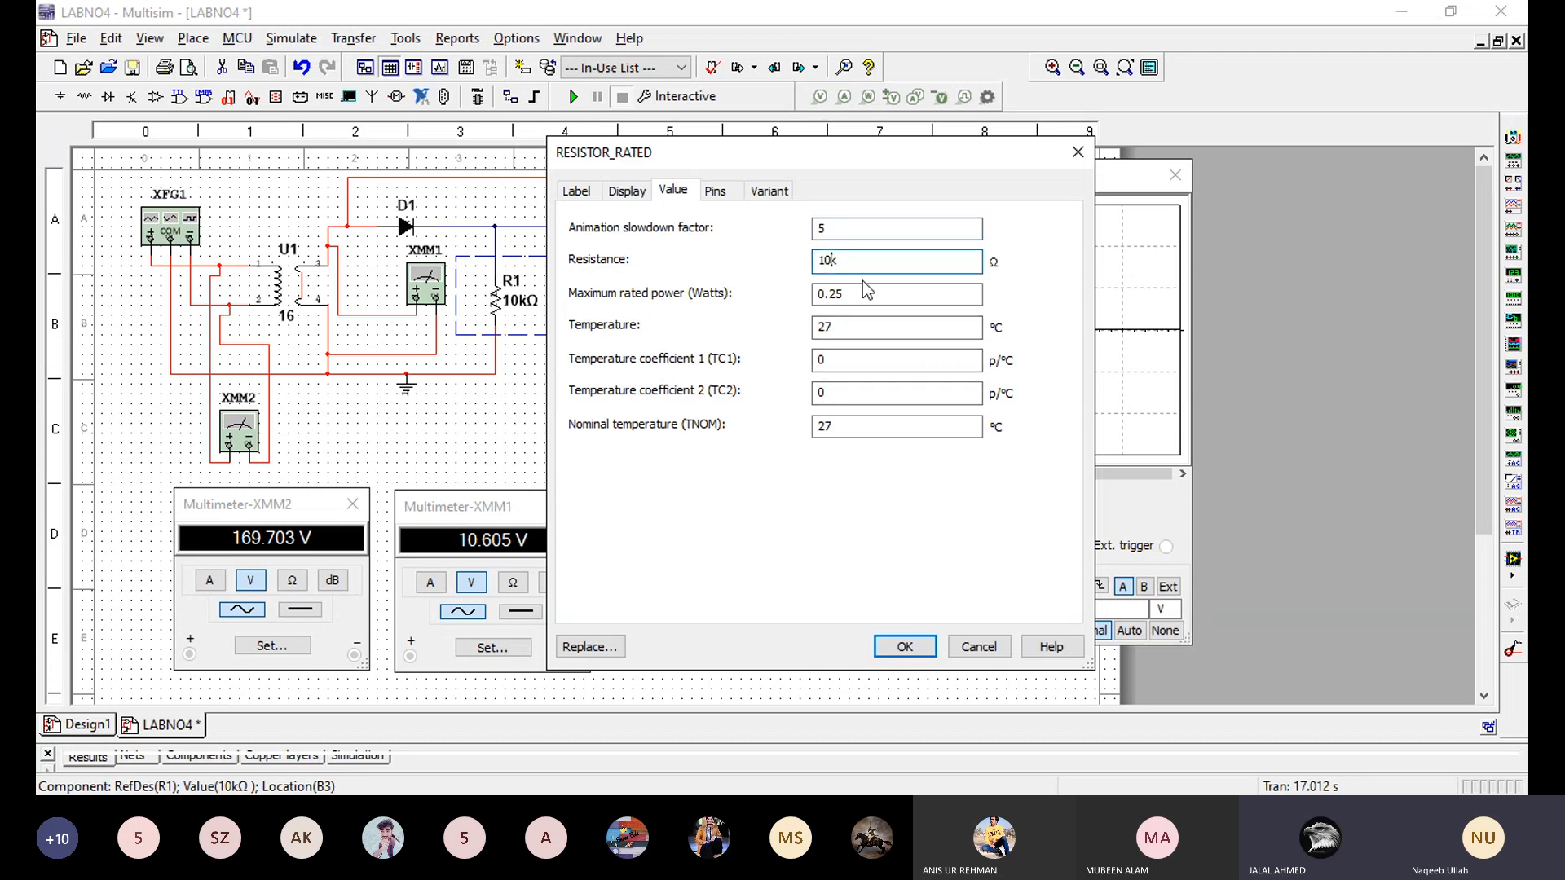
{"action": "key", "text": "BackSpace"}
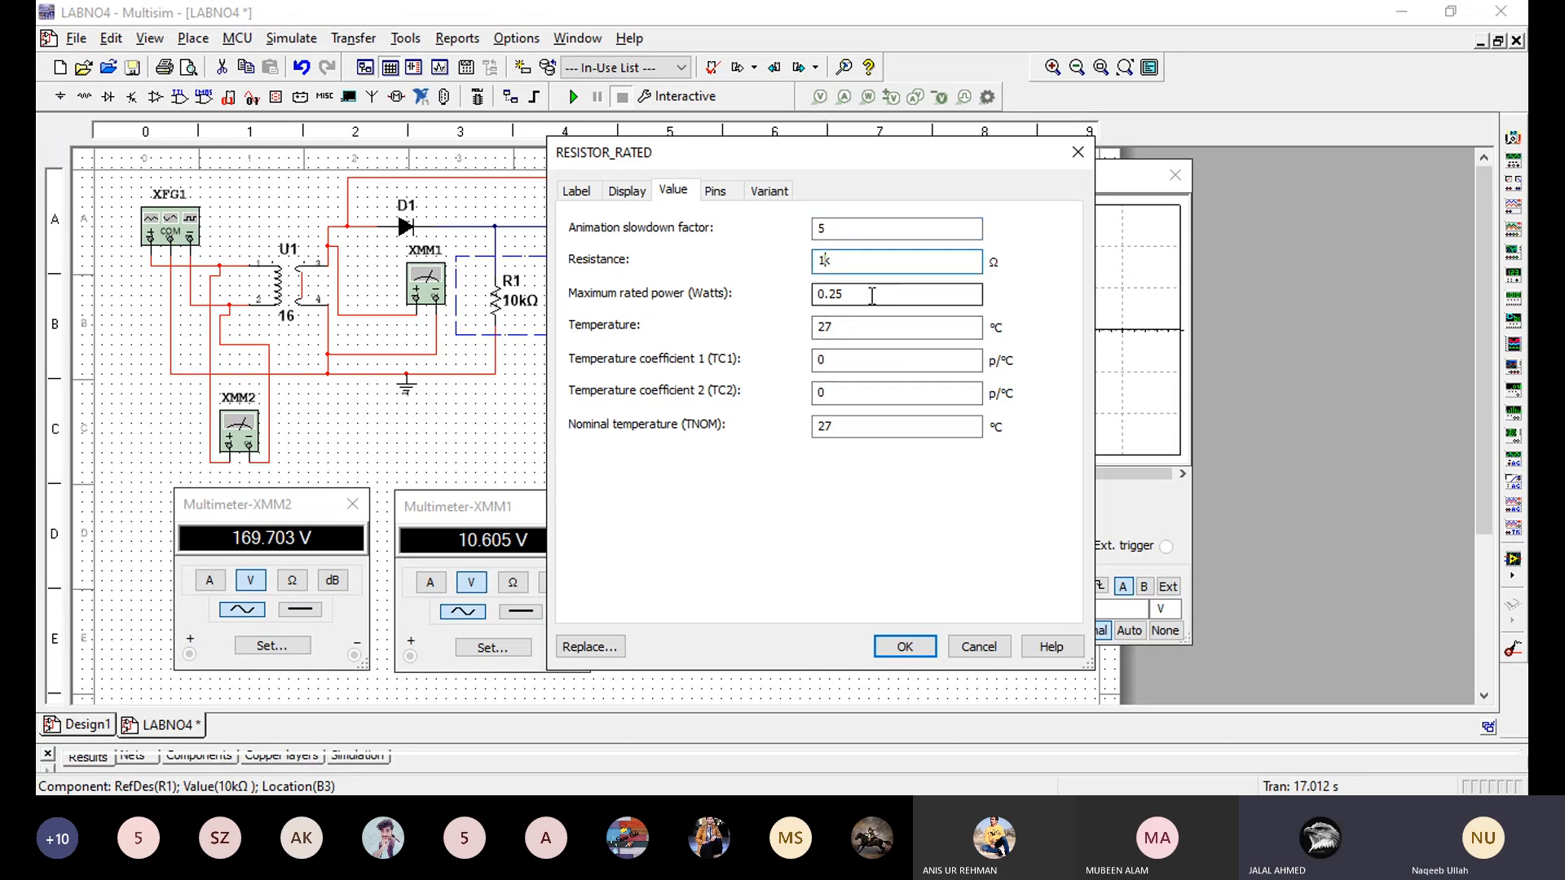
{"action": "left_click", "coordinate": [901, 648]}
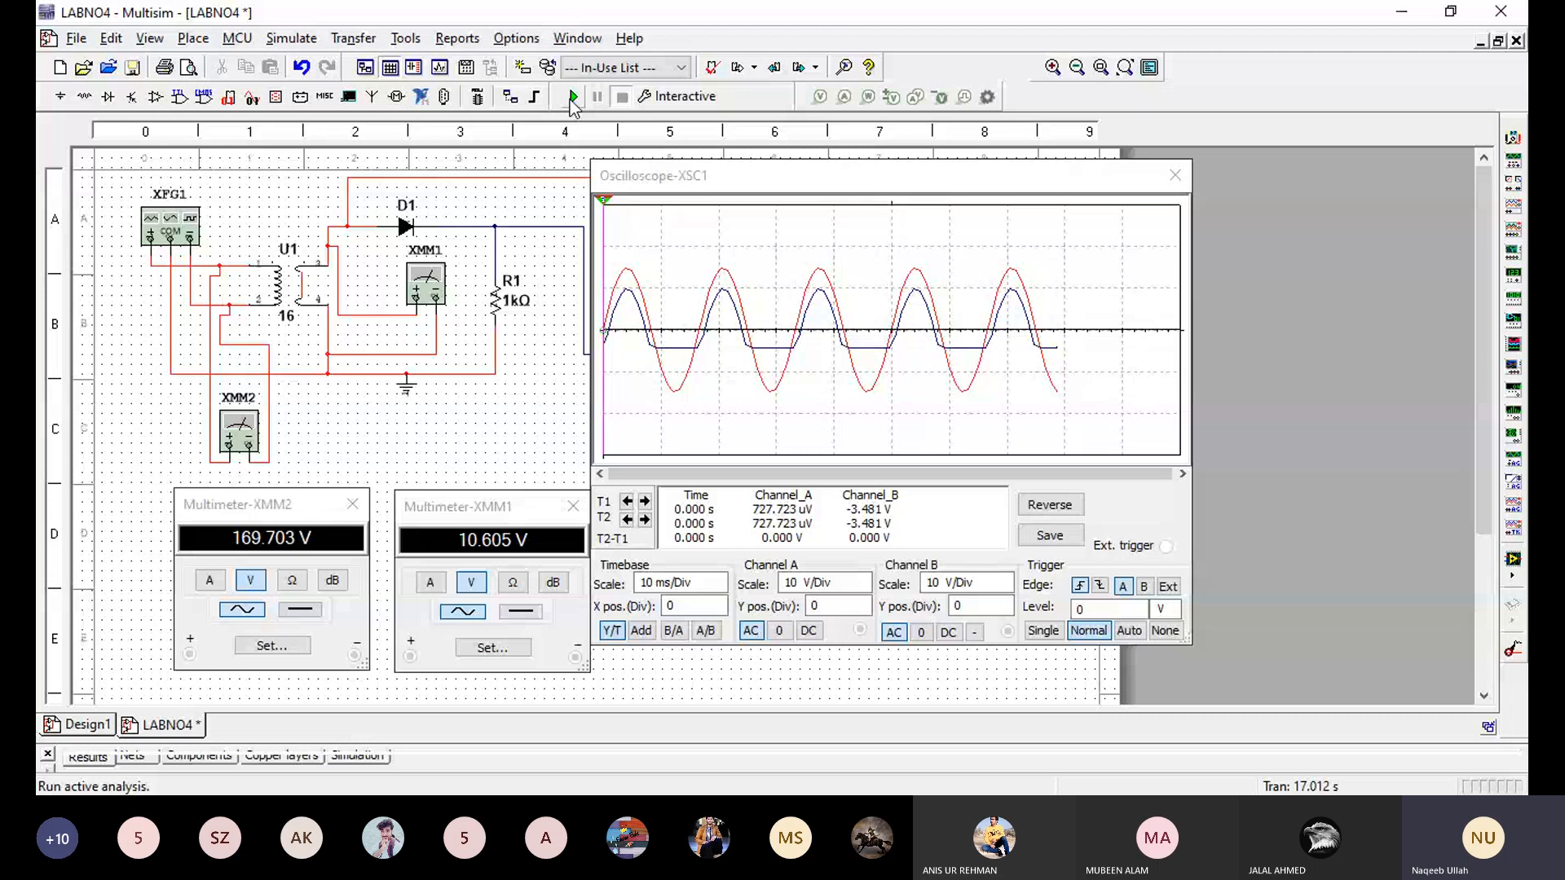
- Rerun the simulation and move the oscilloscope window away from resistor R1 to uncover the circuit and XSC1's wiring
{"action": "left_click", "coordinate": [573, 98]}
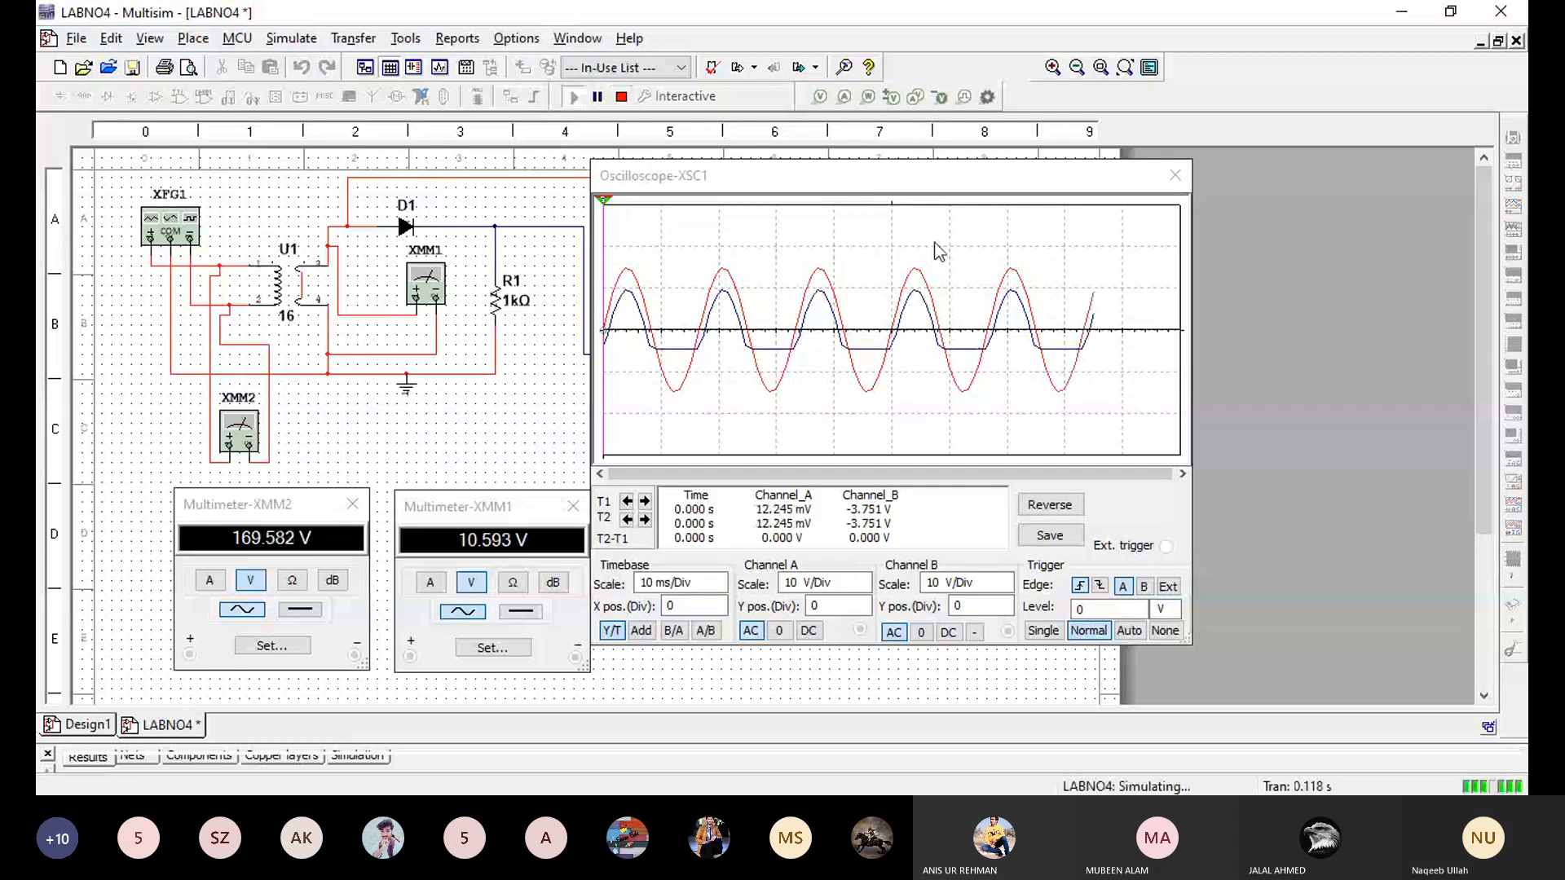
{"action": "left_click_drag", "start_coordinate": [652, 175], "coordinate": [834, 197]}
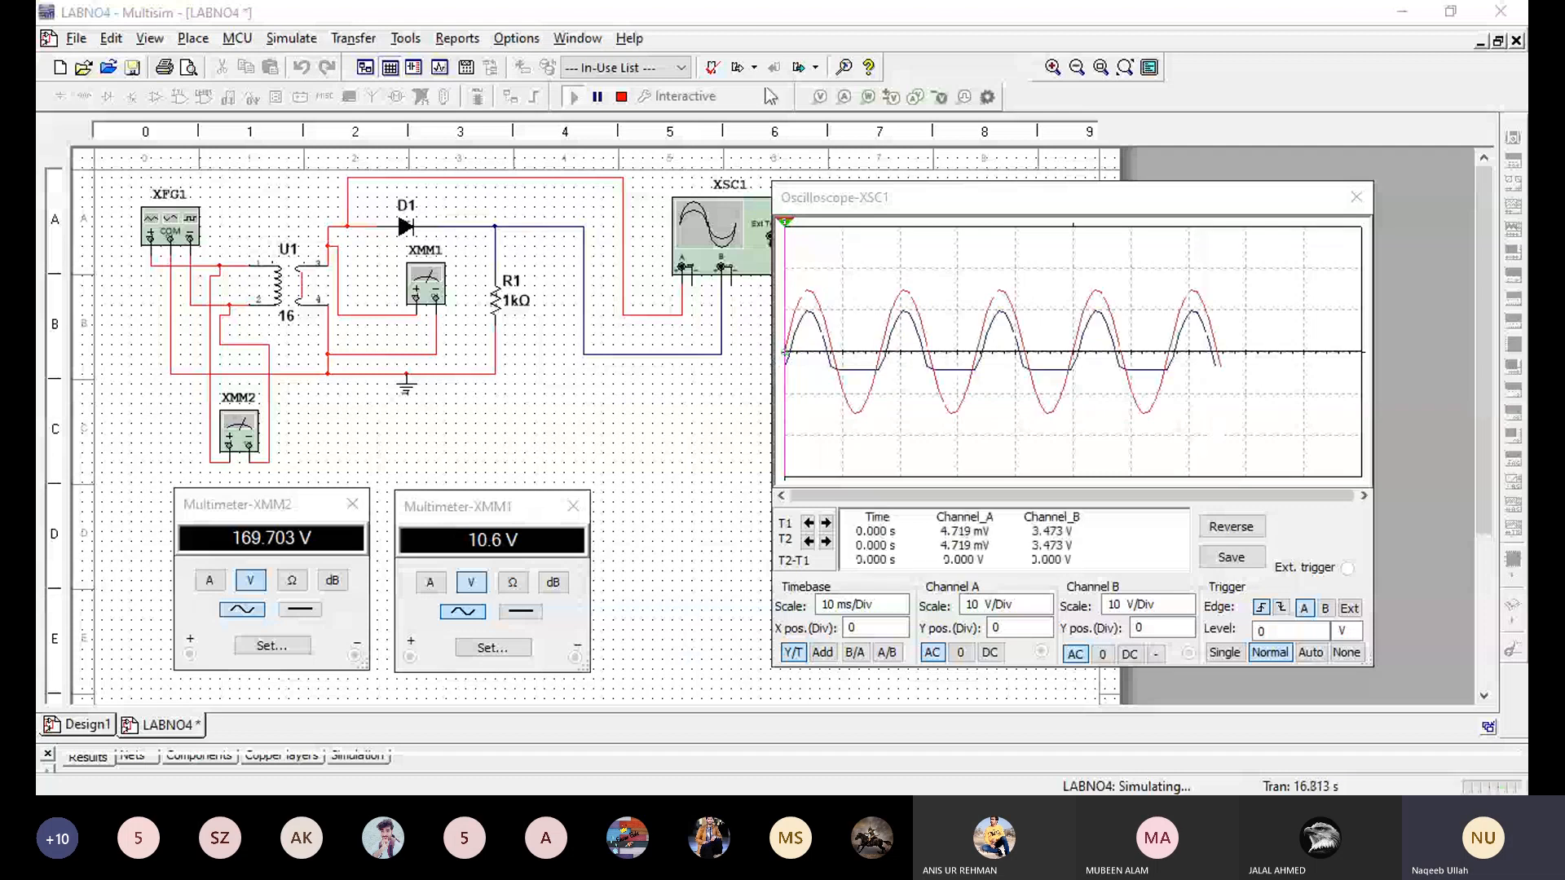
{"action": "left_click", "coordinate": [852, 200]}
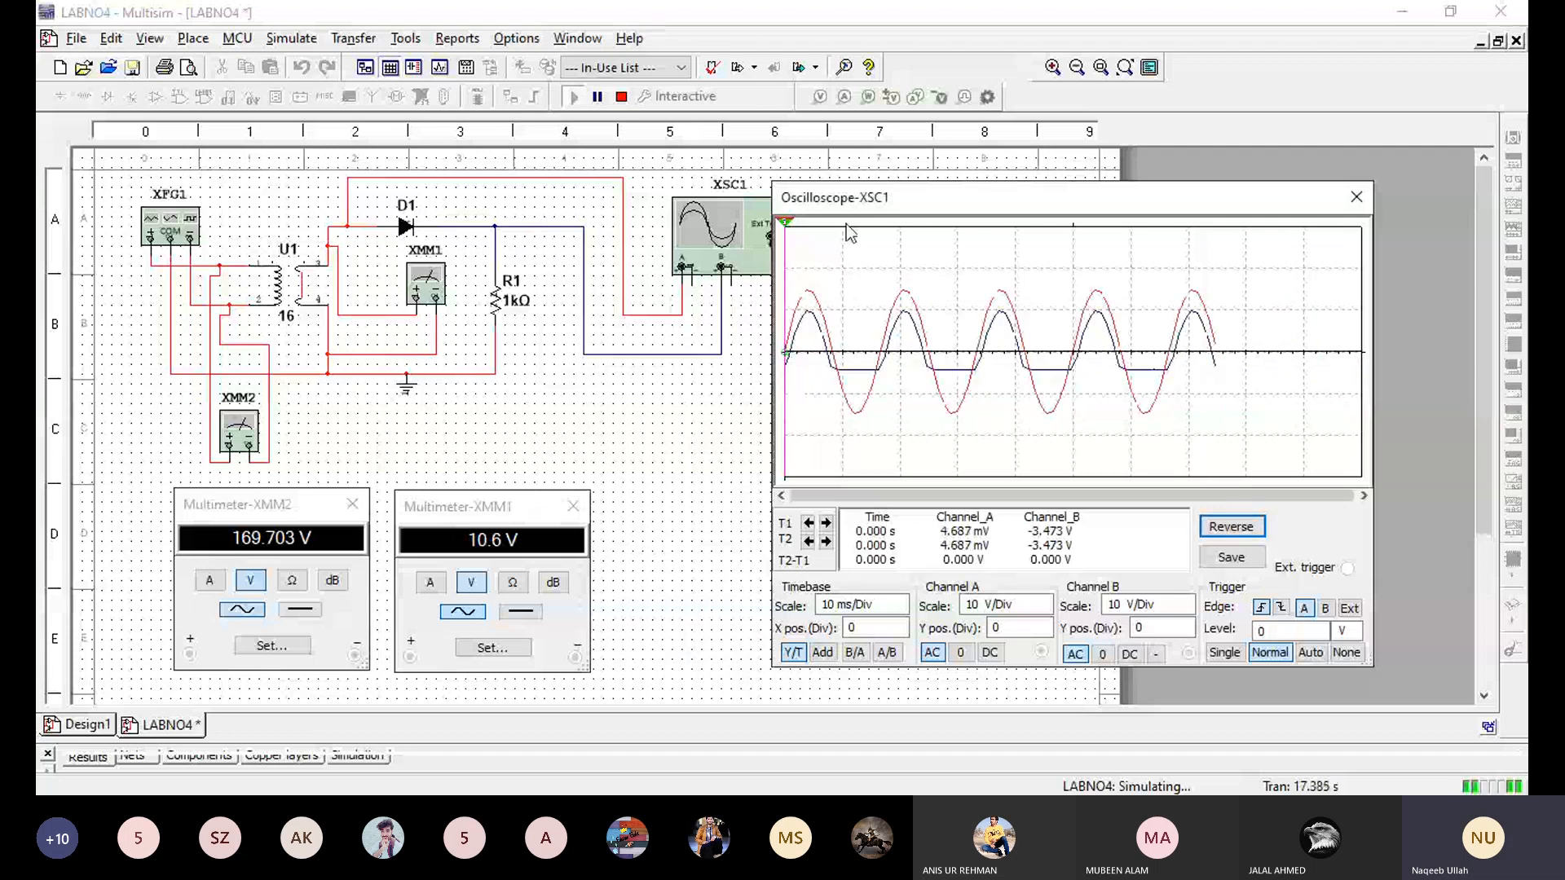
{"action": "left_click_drag", "start_coordinate": [852, 203], "coordinate": [912, 192]}
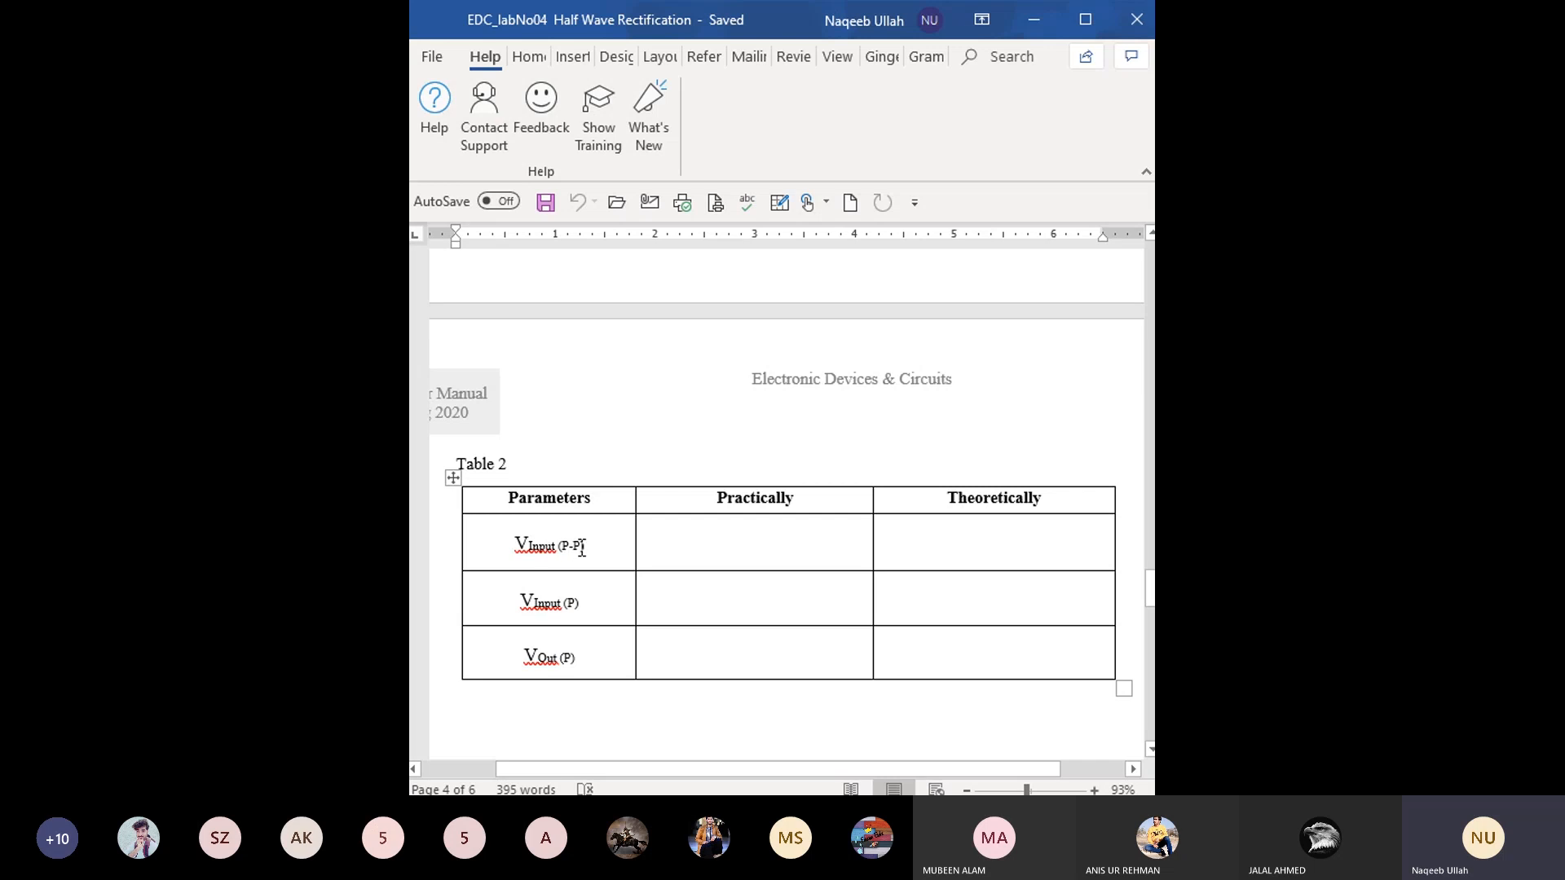
- In the Word document EDC_labNo04 Half Wave Rectification, change Table 2's first parameter to VInput (P)
{"action": "left_click", "coordinate": [629, 602]}
{"action": "key", "text": "BackSpace"}
{"action": "key", "text": "BackSpace"}
{"action": "key", "text": "BackSpace"}
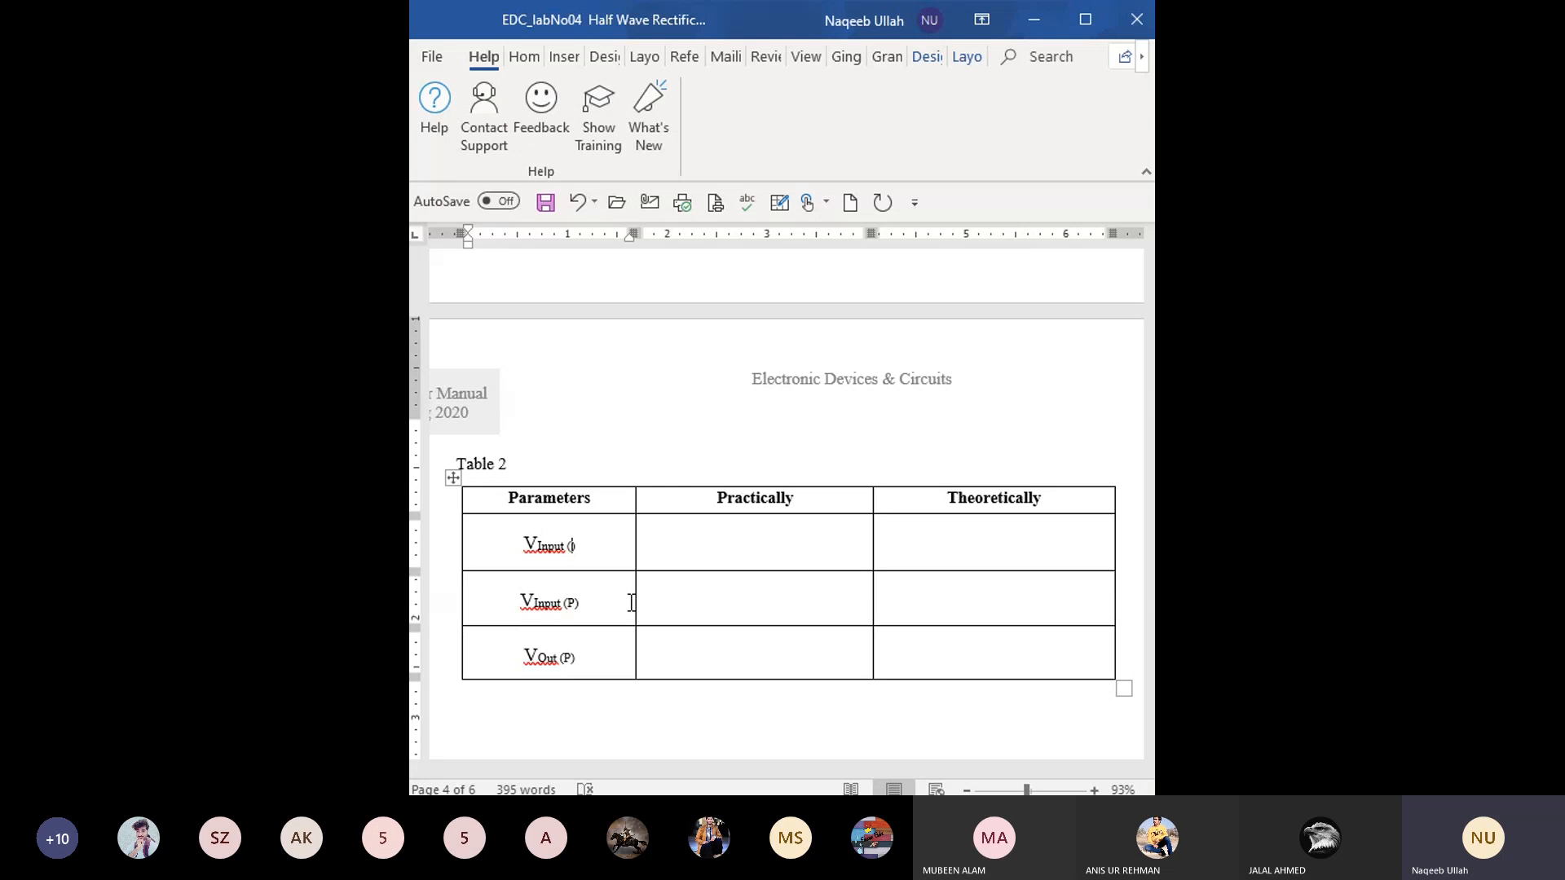
{"action": "type", "text": "P"}
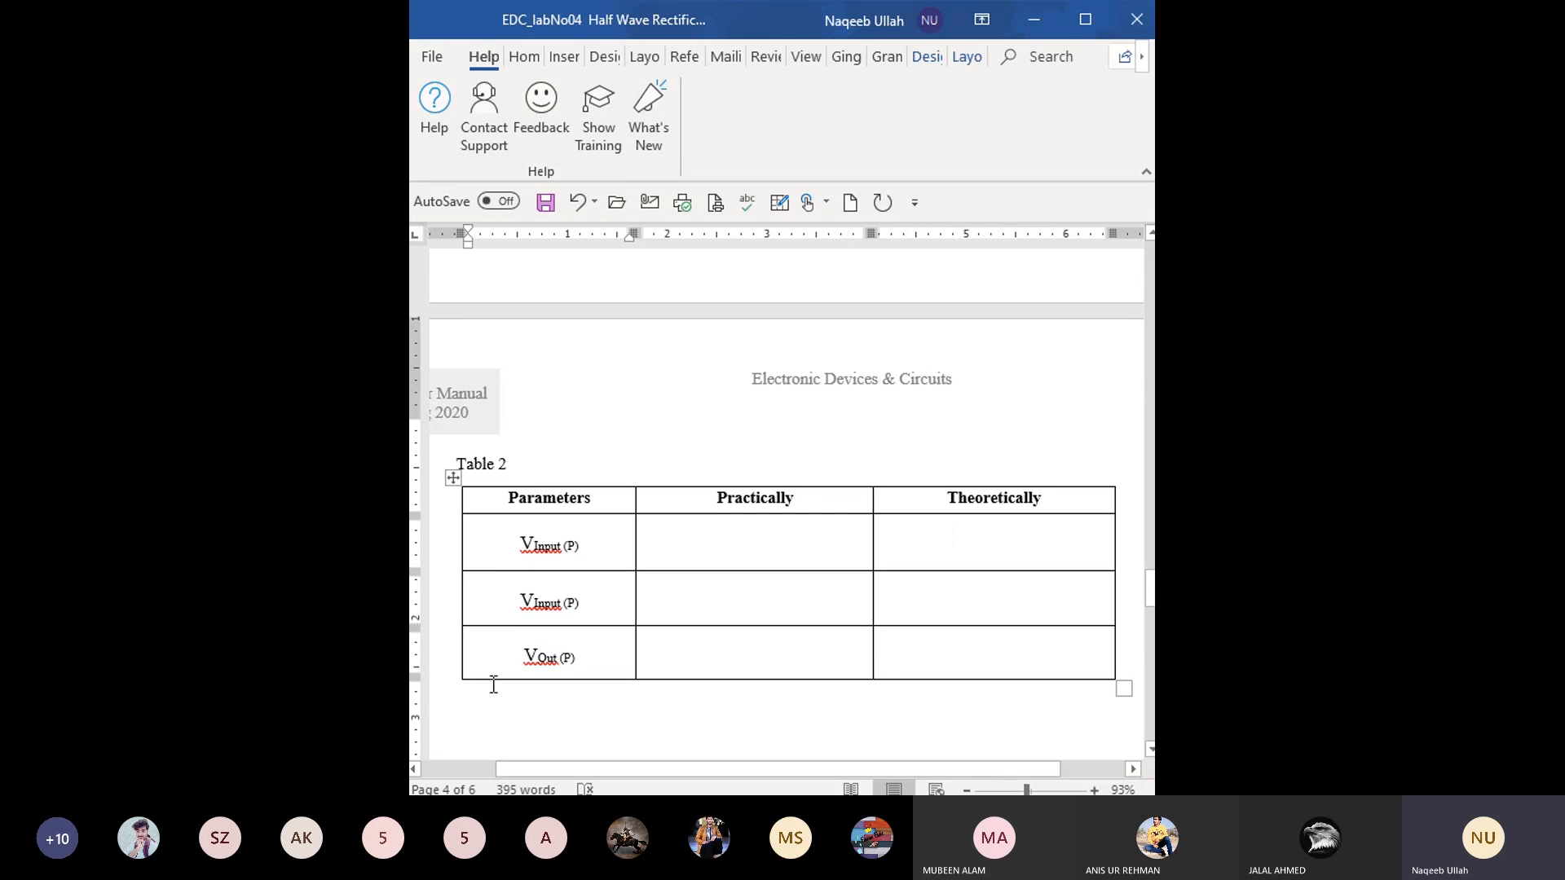
- Change the second parameter of Table 2 to VInput (P-P)
{"action": "left_click", "coordinate": [576, 603]}
{"action": "type", "text": "_"}
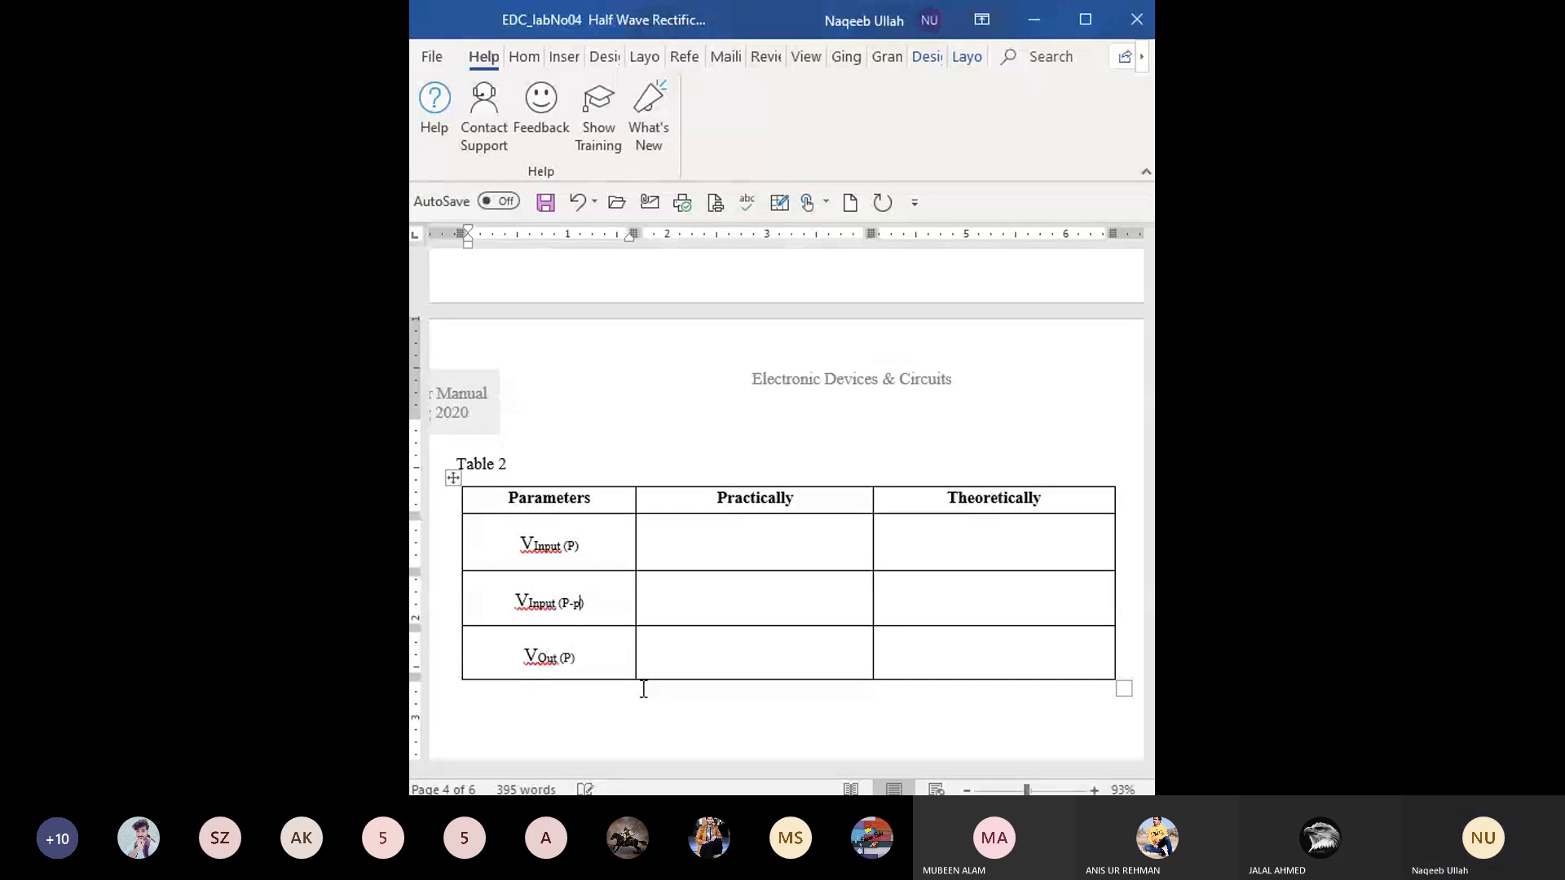
{"action": "type", "text": "P"}
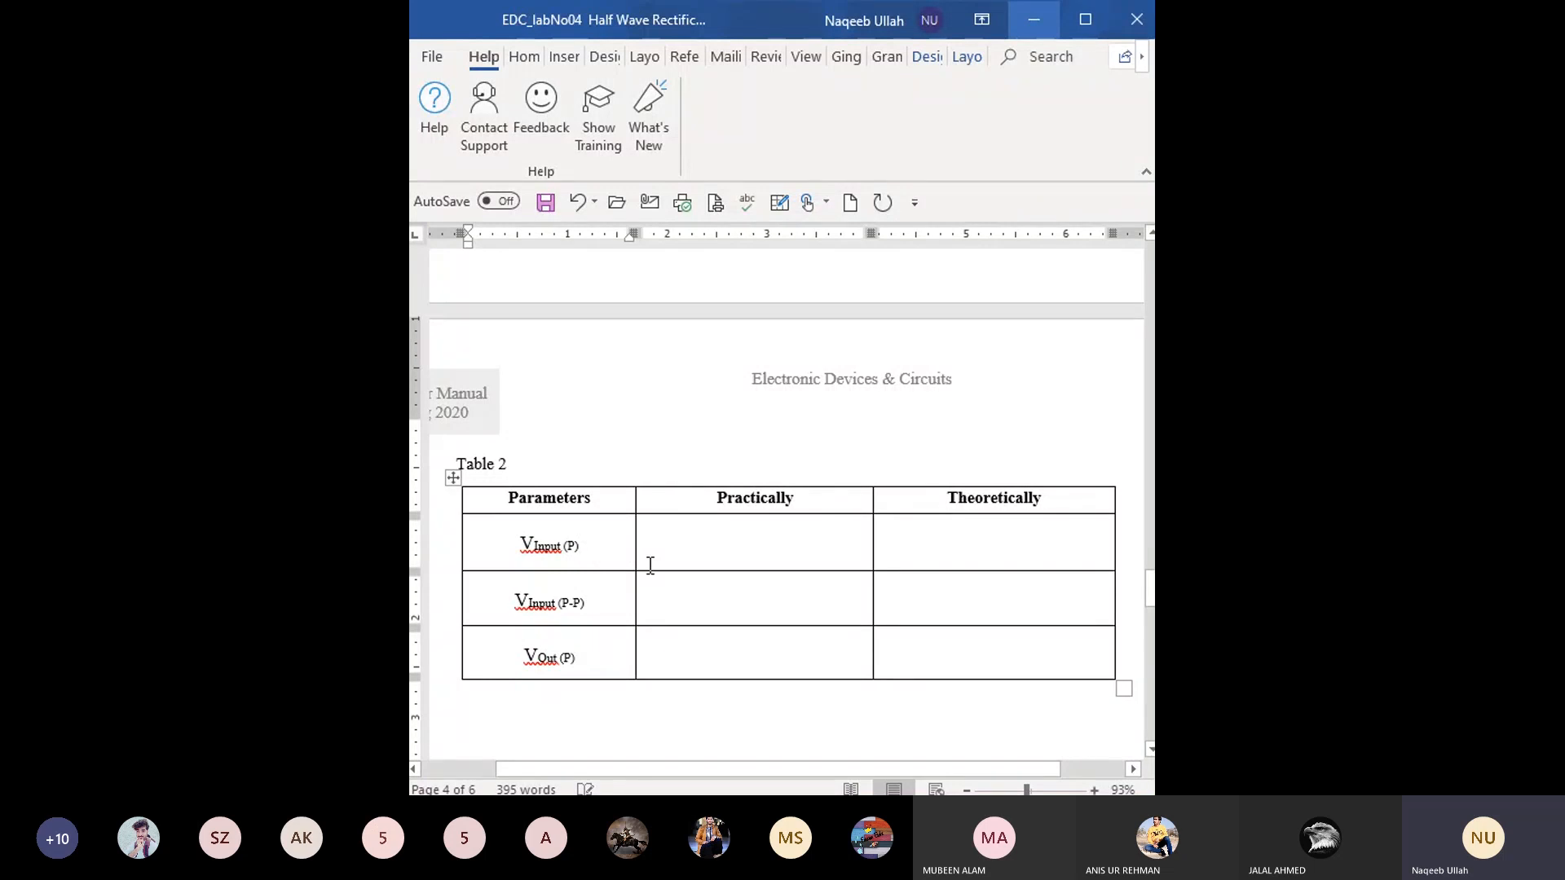
- Append "_(Diode)" to the first parameter of Table 2 and "(Diode)" to the second
{"action": "type", "text": "_"}
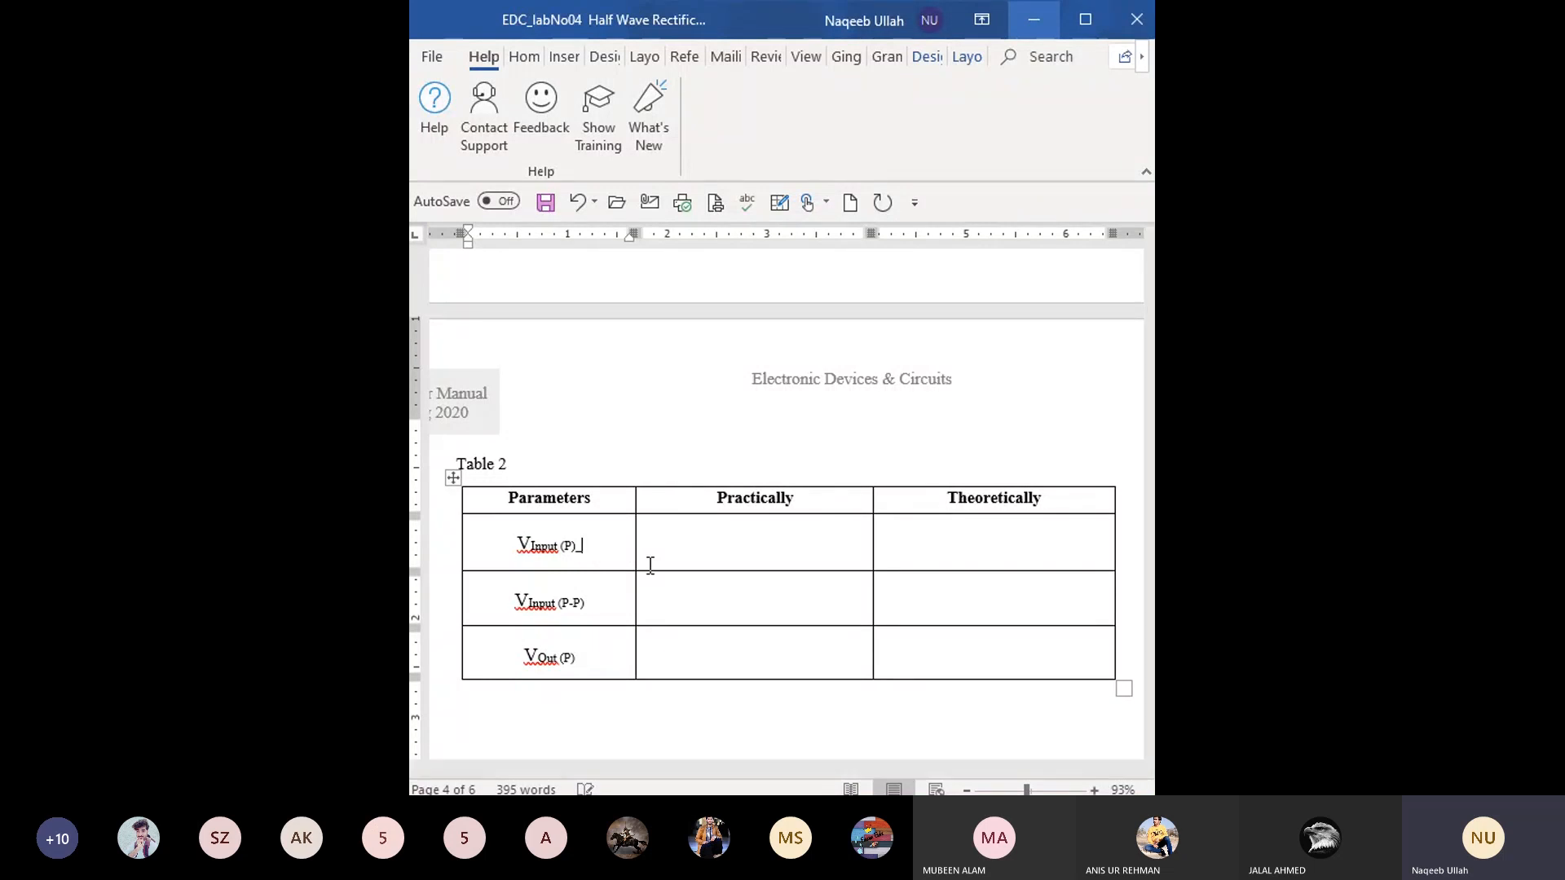
{"action": "type", "text": "(D)"}
{"action": "type", "text": "iode"}
{"action": "left_click", "coordinate": [598, 601]}
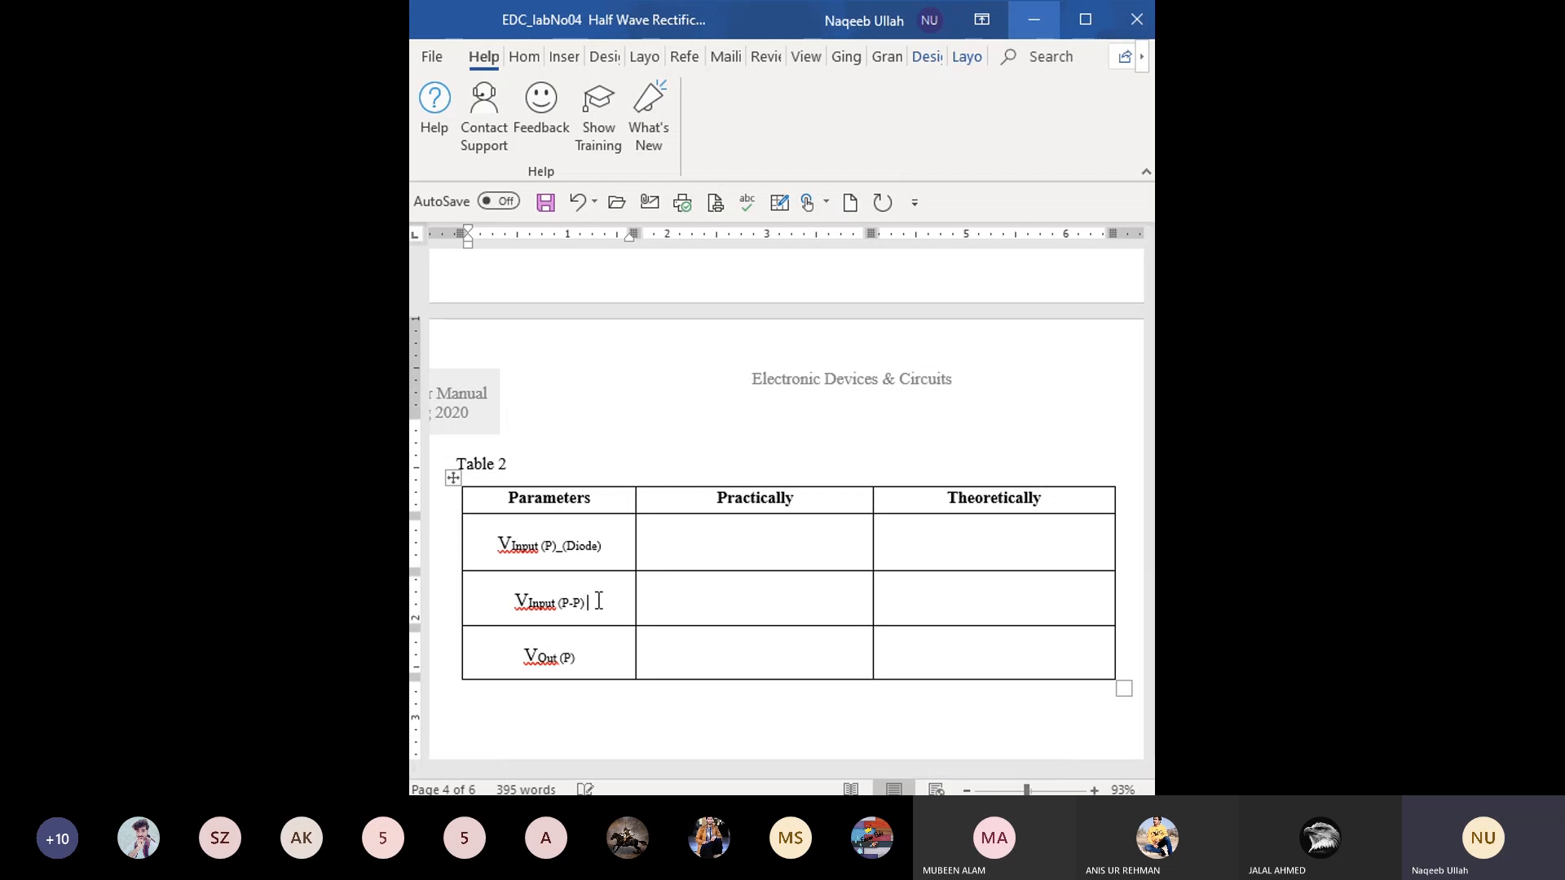
{"action": "type", "text": "("}
{"action": "type", "text": "Diode"}
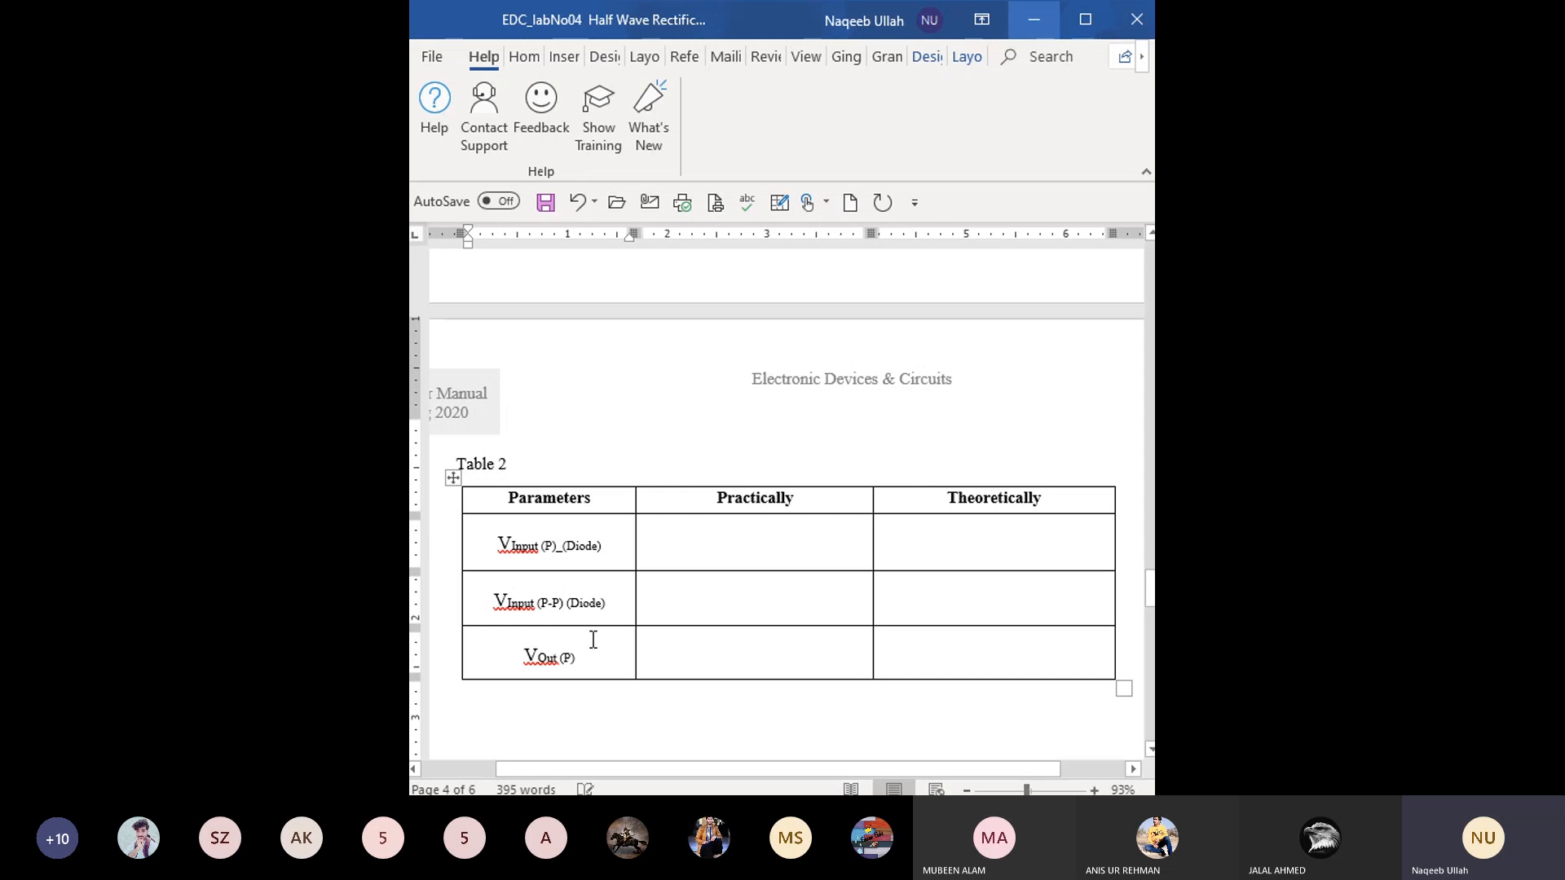
- Replace the third parameter of Table 2, VOut (P), with "Vinput (rms)"
{"action": "left_click", "coordinate": [584, 657]}
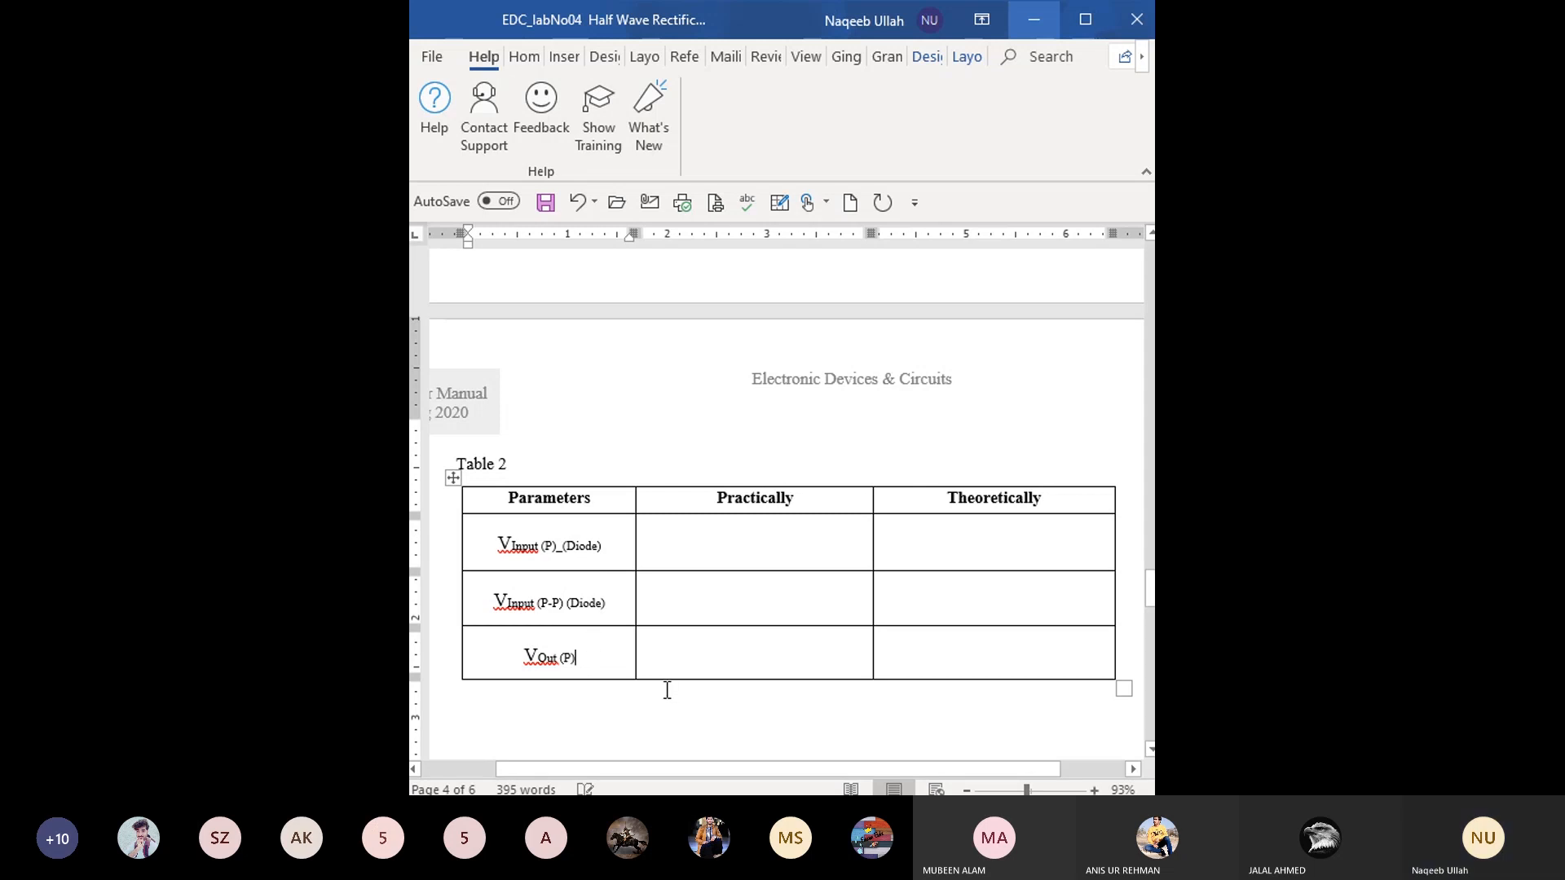
{"action": "key", "text": "BackSpace"}
{"action": "key", "text": "BackSpace"}
{"action": "key", "text": "BackSpace"}
{"action": "key", "text": "BackSpace"}
{"action": "key", "text": "BackSpace"}
{"action": "key", "text": "BackSpace"}
{"action": "key", "text": "BackSpace"}
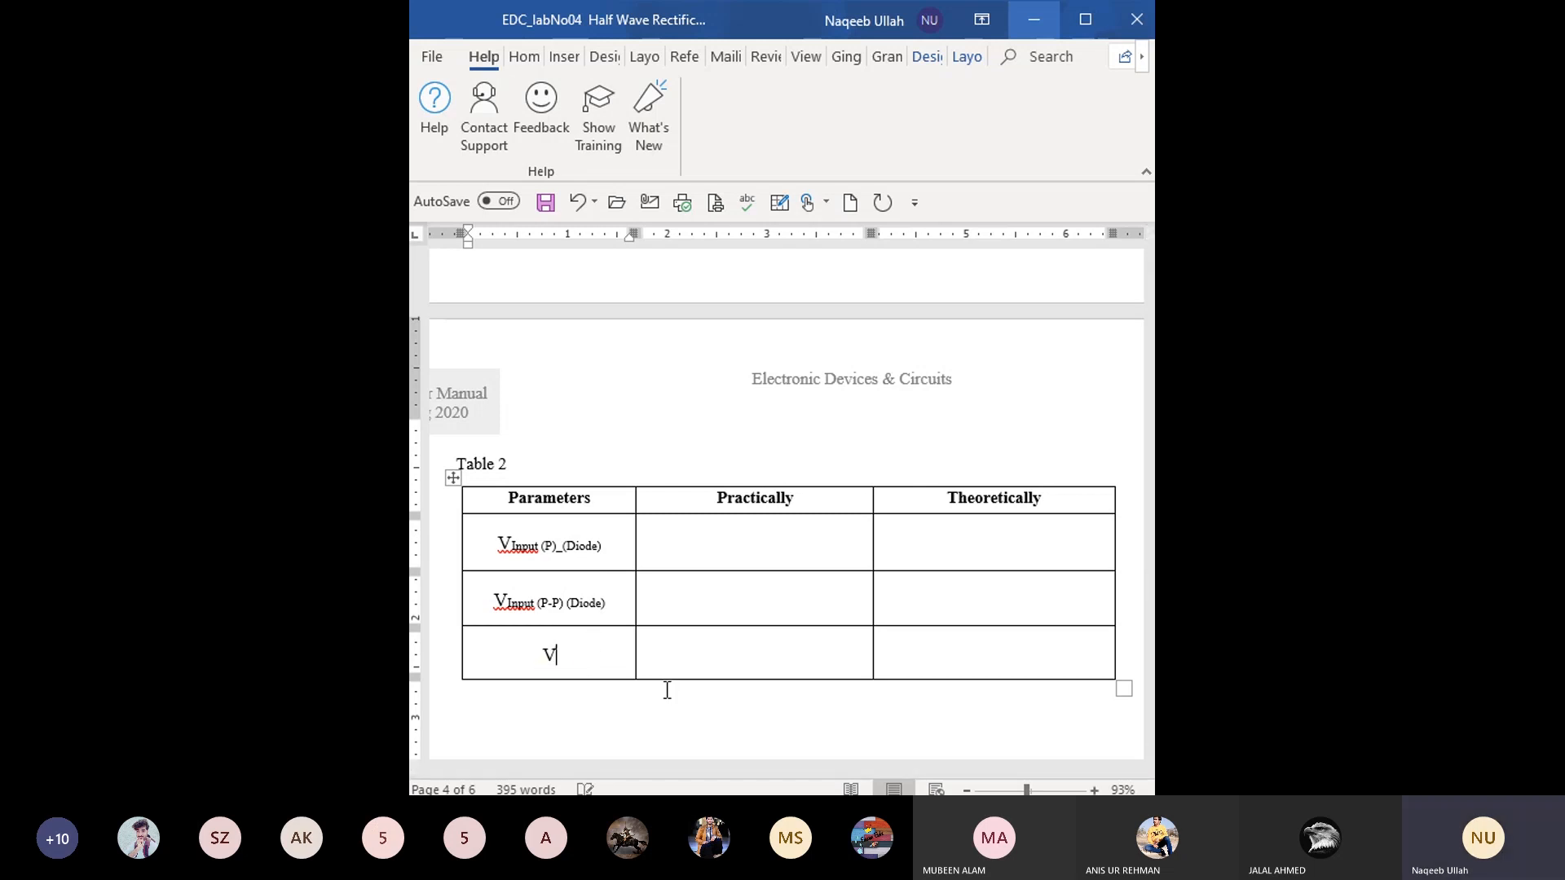
{"action": "type", "text": "input ()rms"}
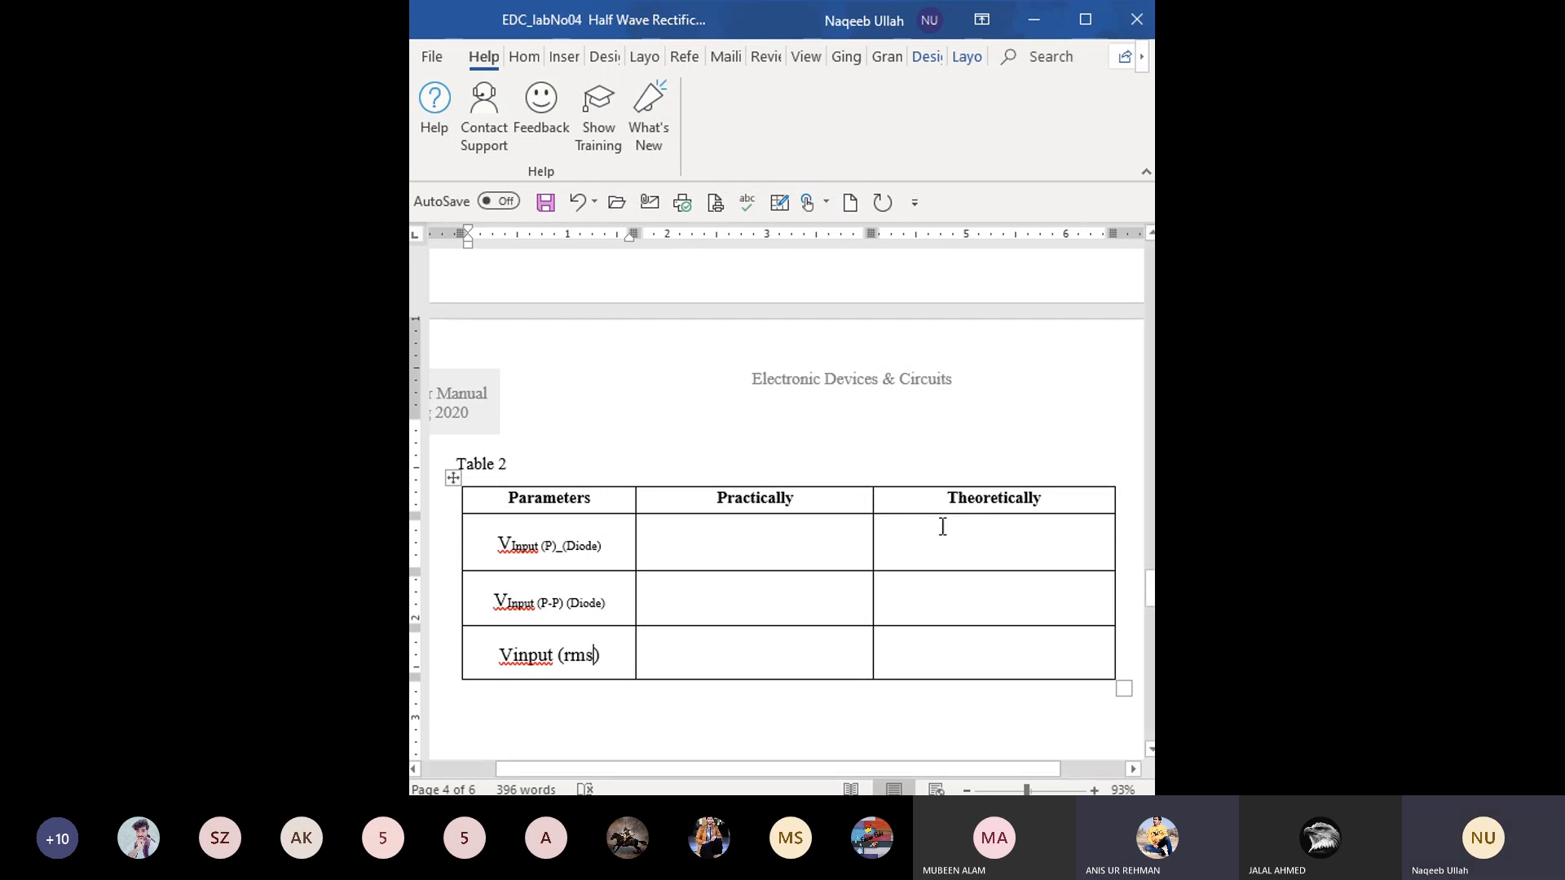
{"action": "left_click_drag", "start_coordinate": [960, 539], "coordinate": [972, 574]}
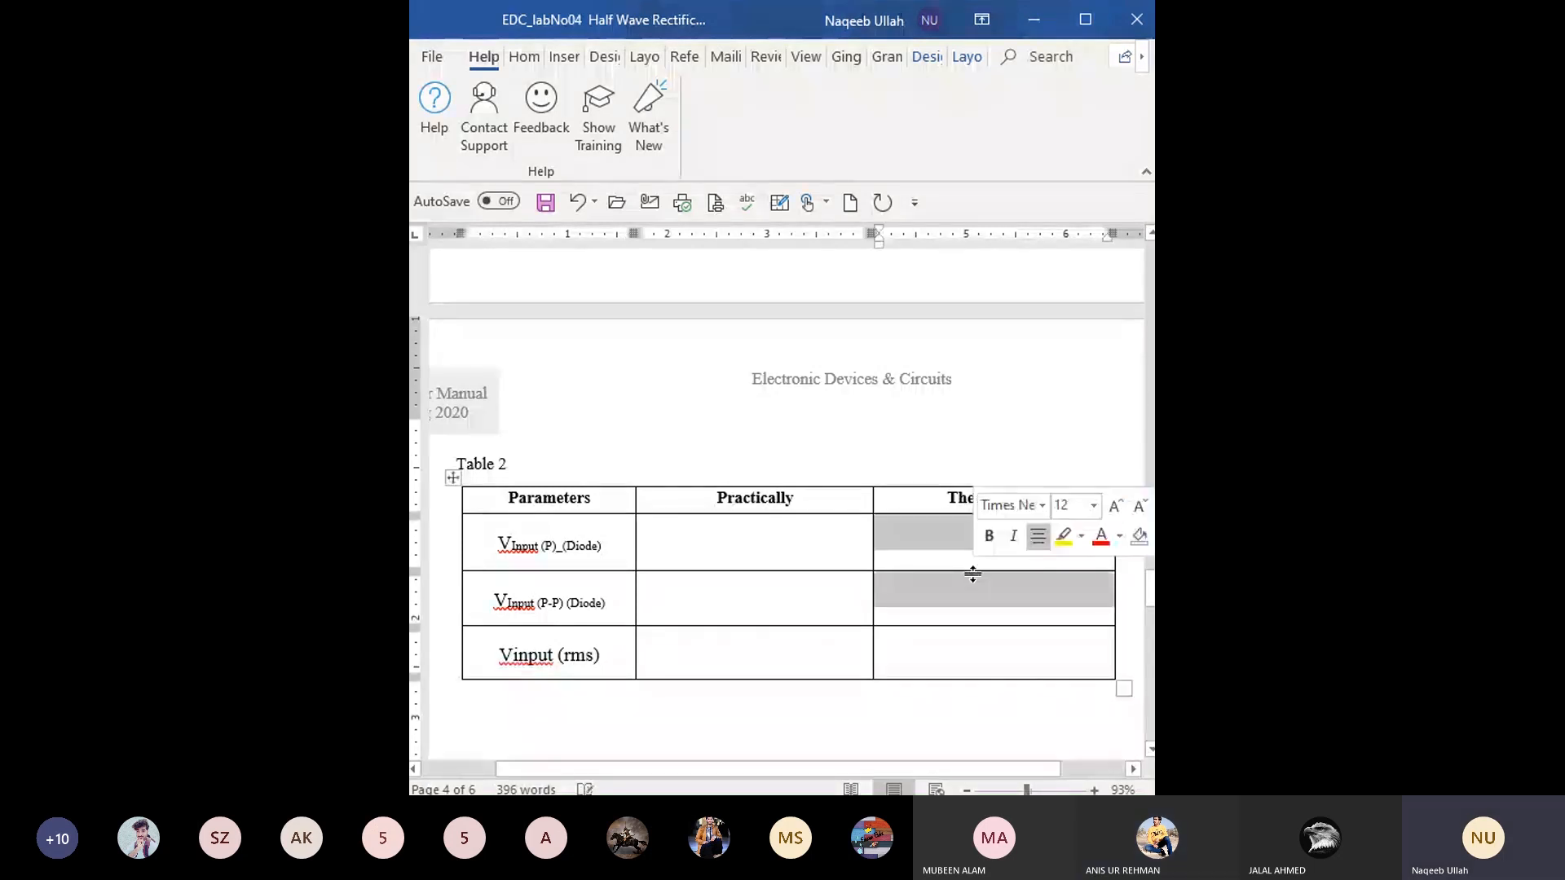
{"action": "left_click", "coordinate": [971, 584]}
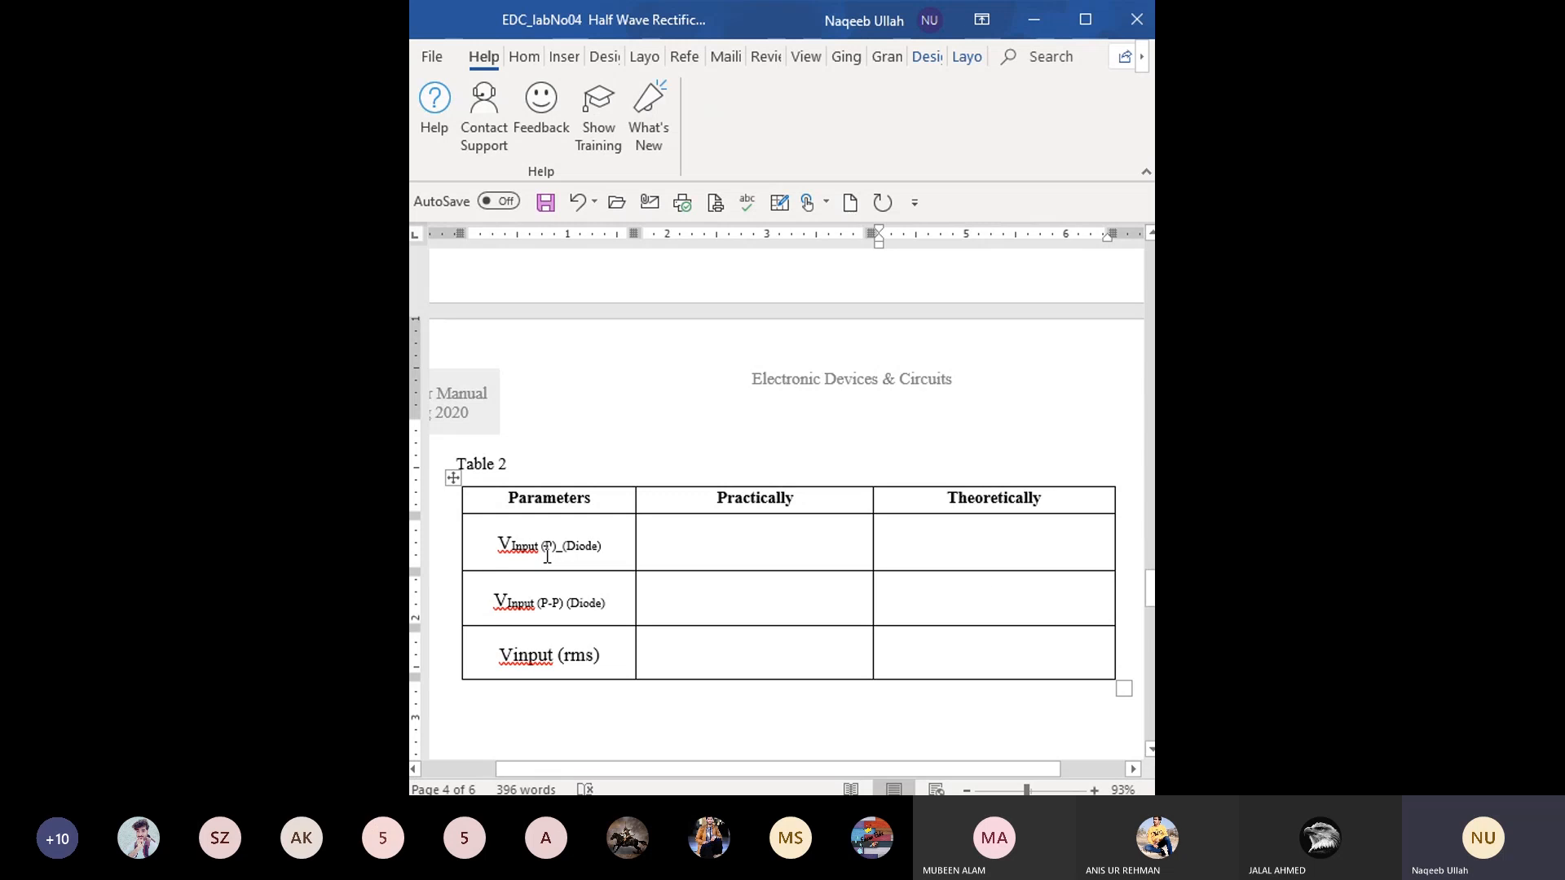
{"action": "left_click", "coordinate": [753, 550]}
- Begin the theoretical formula for the first parameter of Table 2 with "Vp="
{"action": "left_click", "coordinate": [947, 542]}
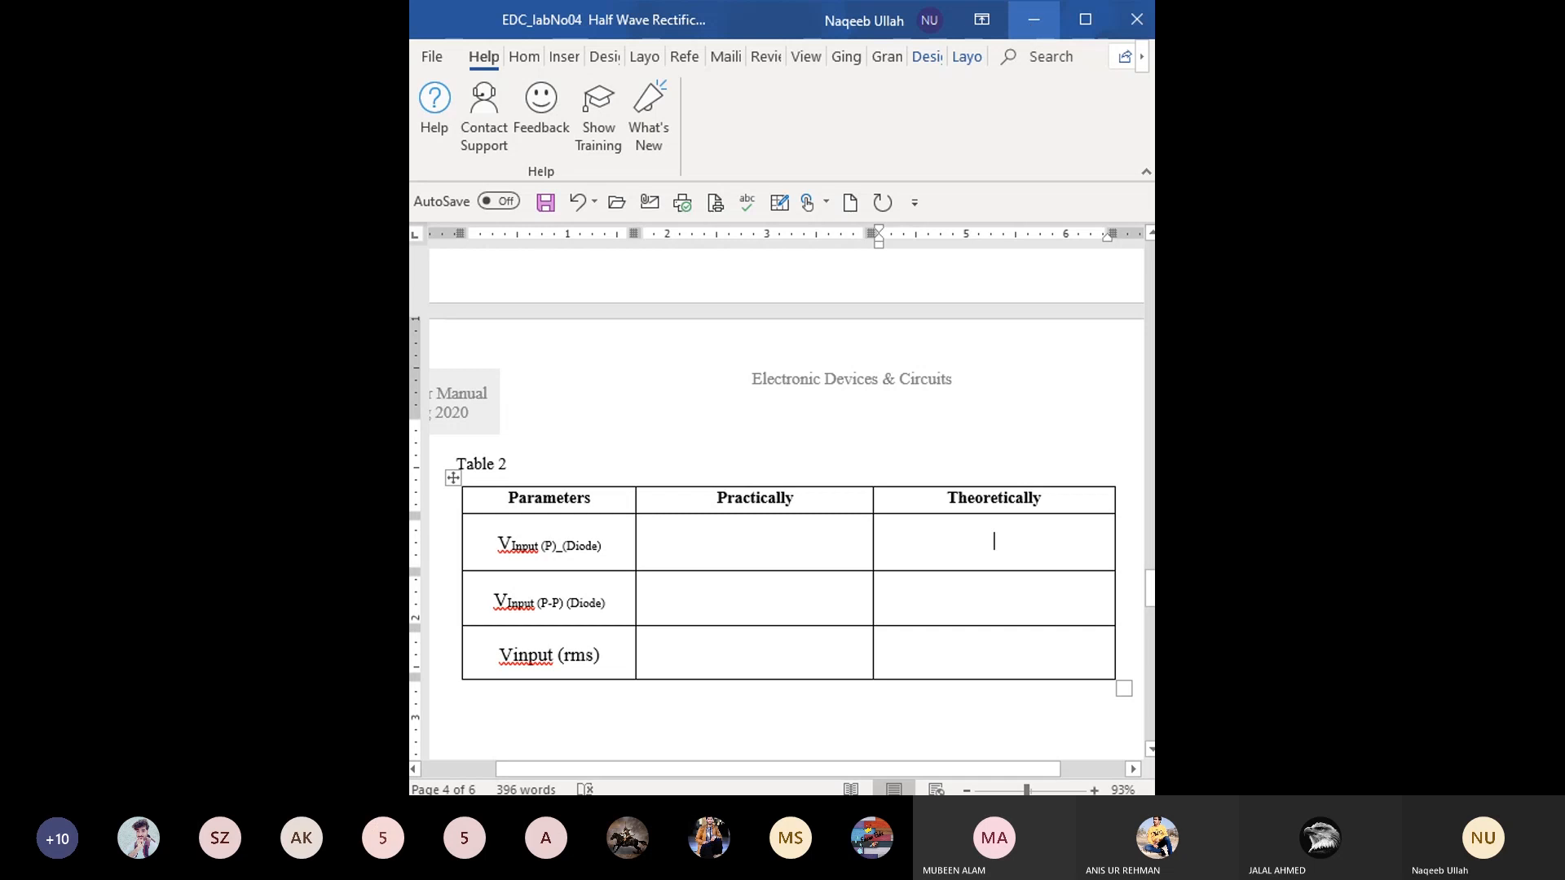
{"action": "left_click", "coordinate": [983, 542]}
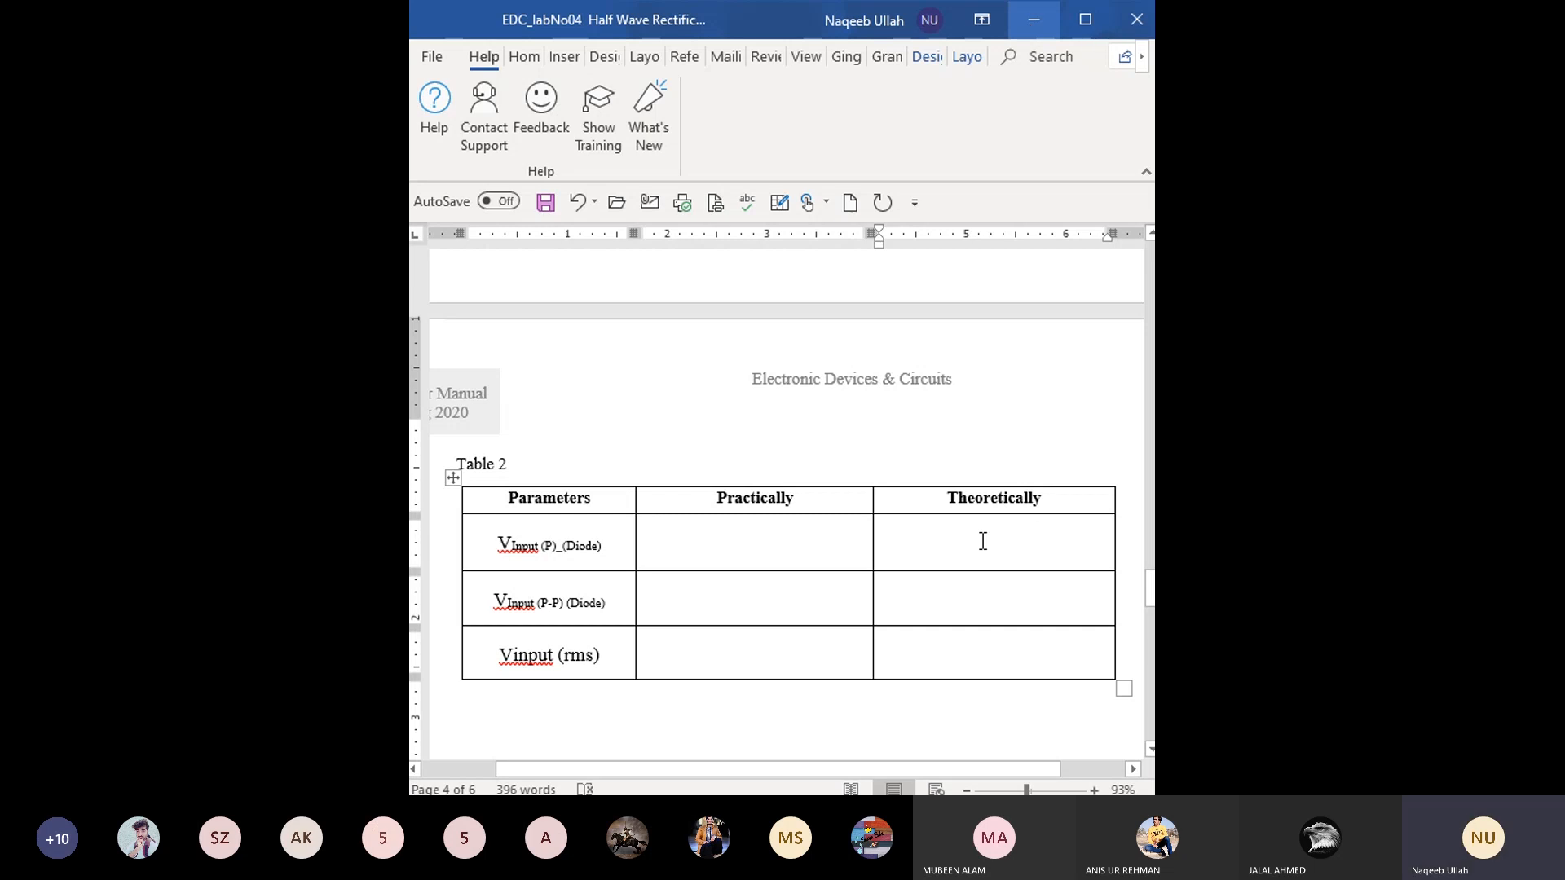
{"action": "type", "text": "Vp="}
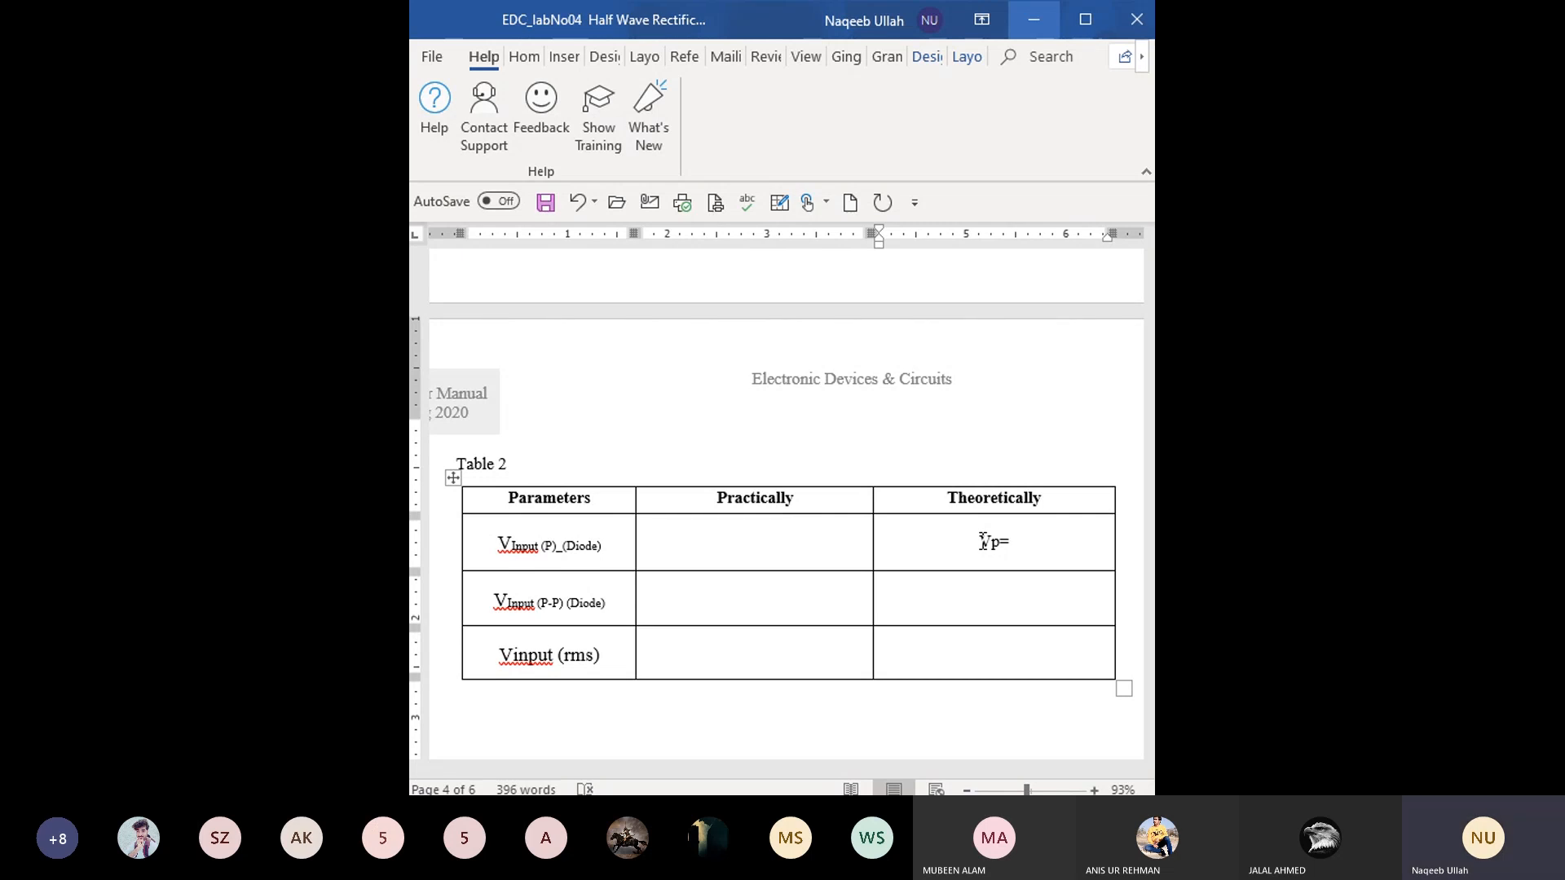
{"action": "key", "text": "BackSpace"}
{"action": "key", "text": "BackSpace"}
{"action": "key", "text": "BackSpace"}
{"action": "type", "text": "V"}
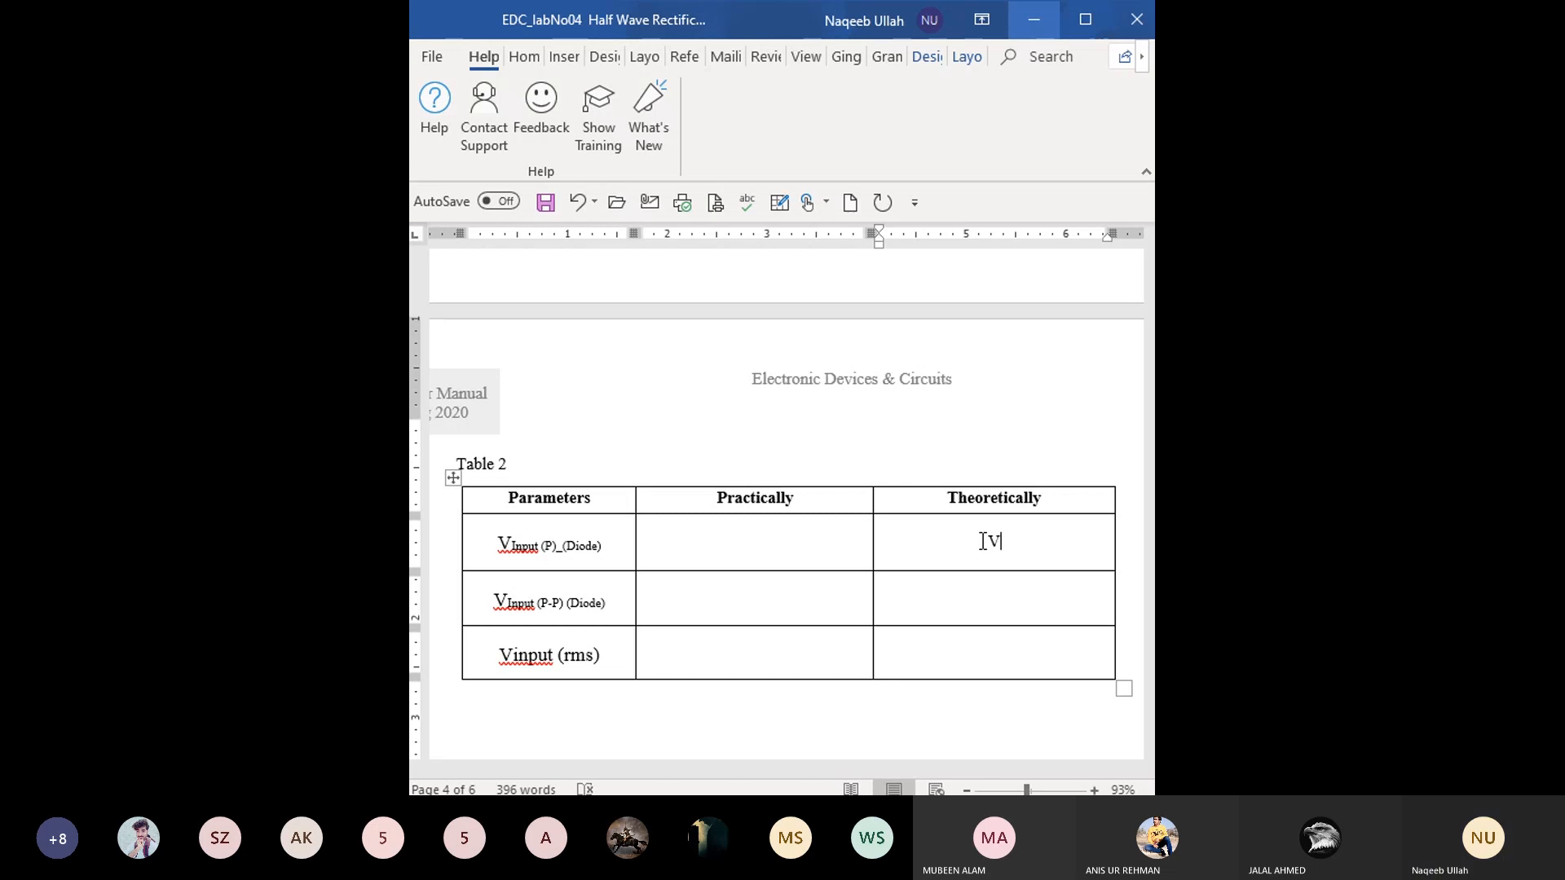
{"action": "type", "text": "p="}
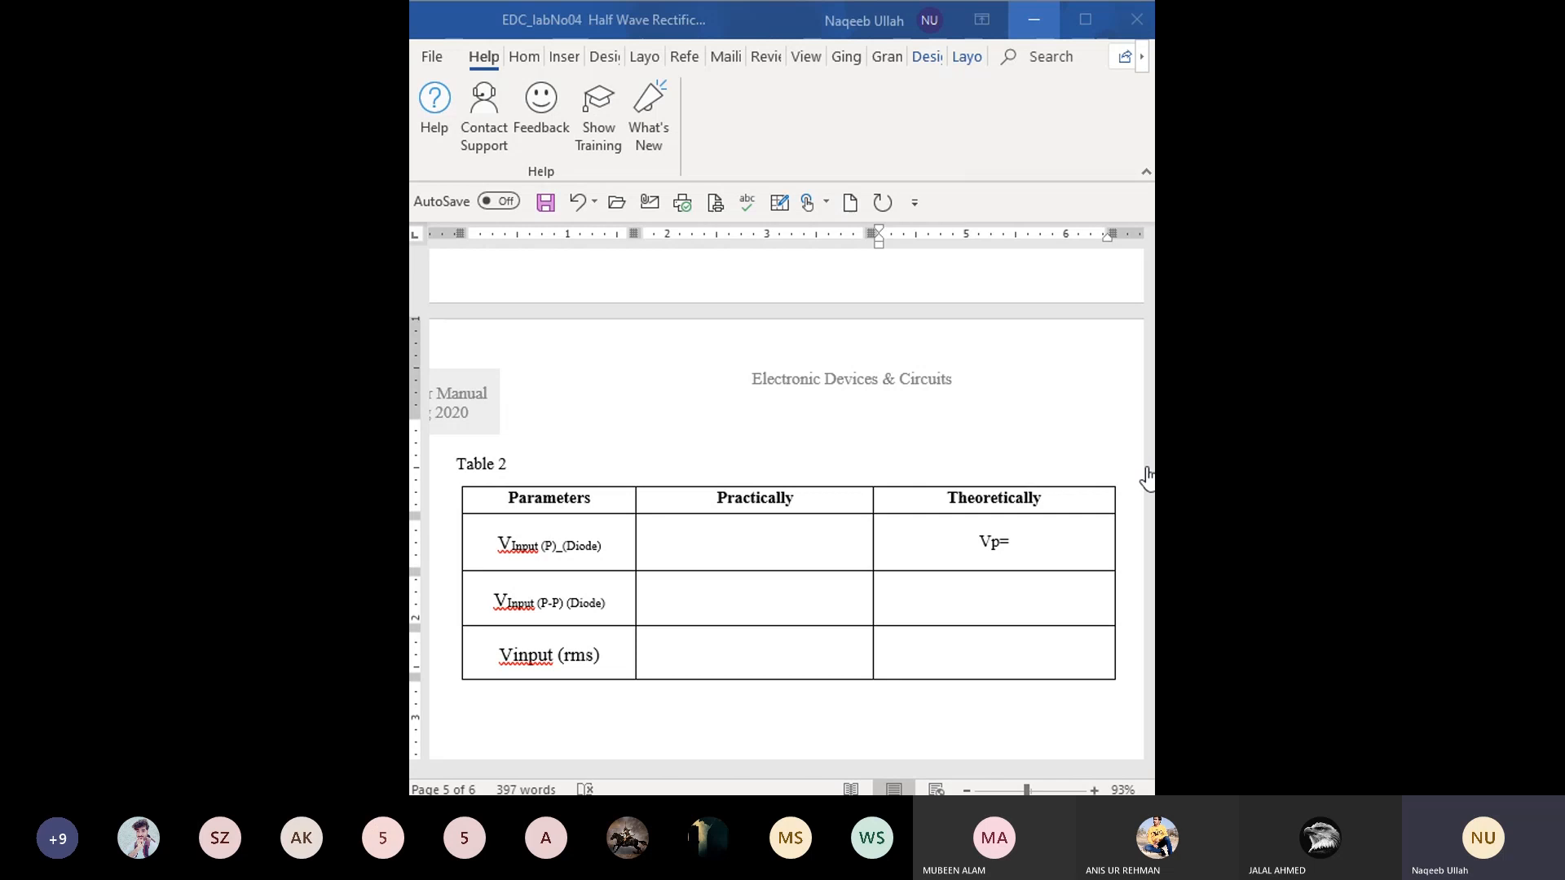
- Complete the first parameter's theoretical formula so that it reads "Vp=Vrms/0.70"
{"action": "left_click", "coordinate": [1035, 548]}
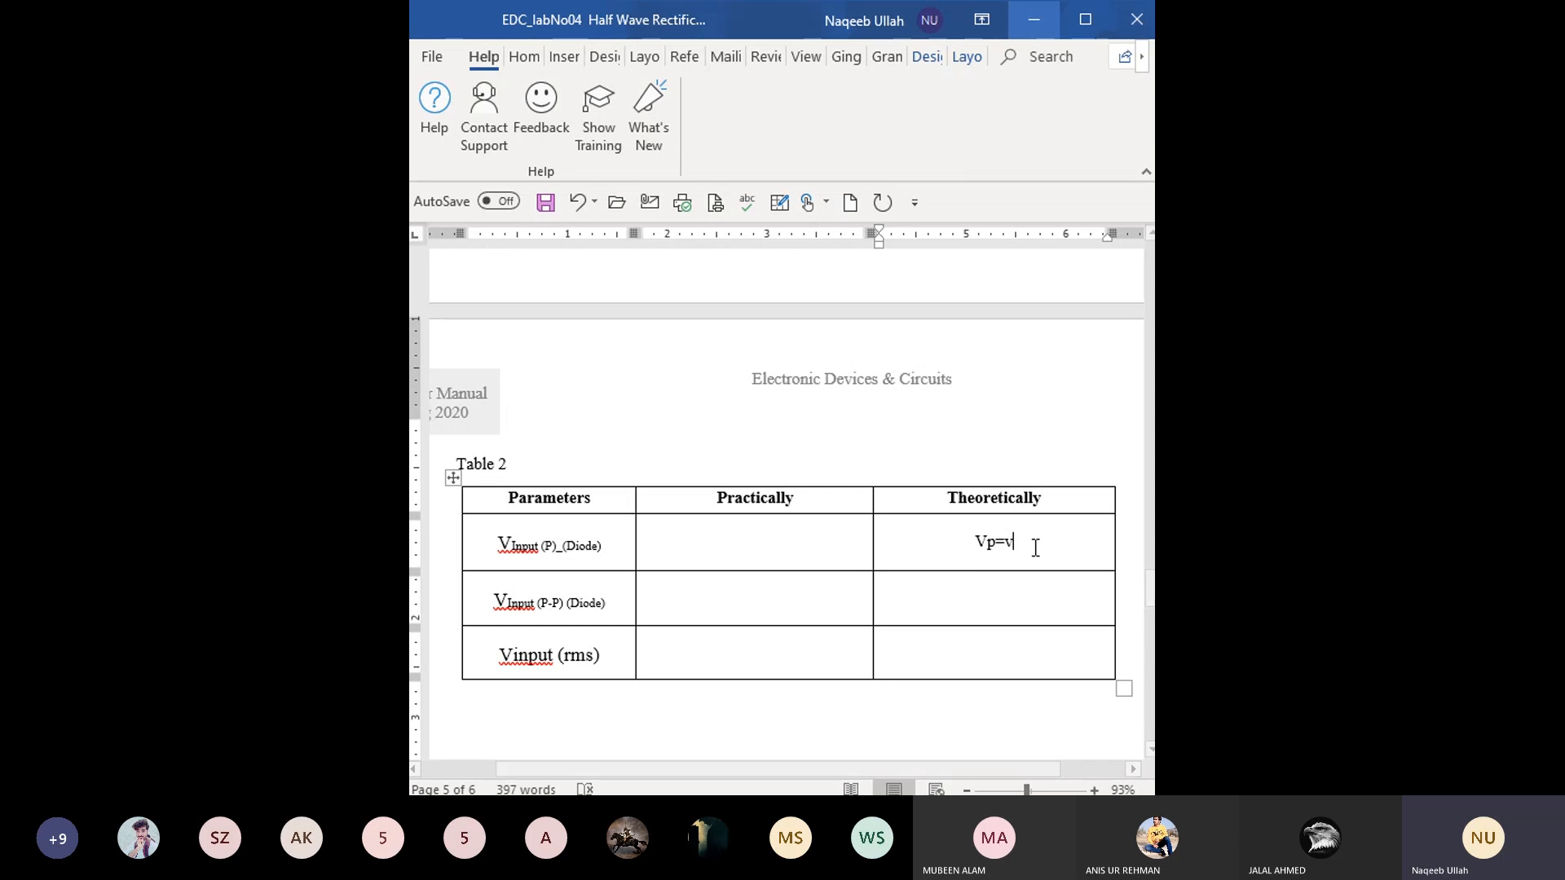
{"action": "type", "text": "Vrms"}
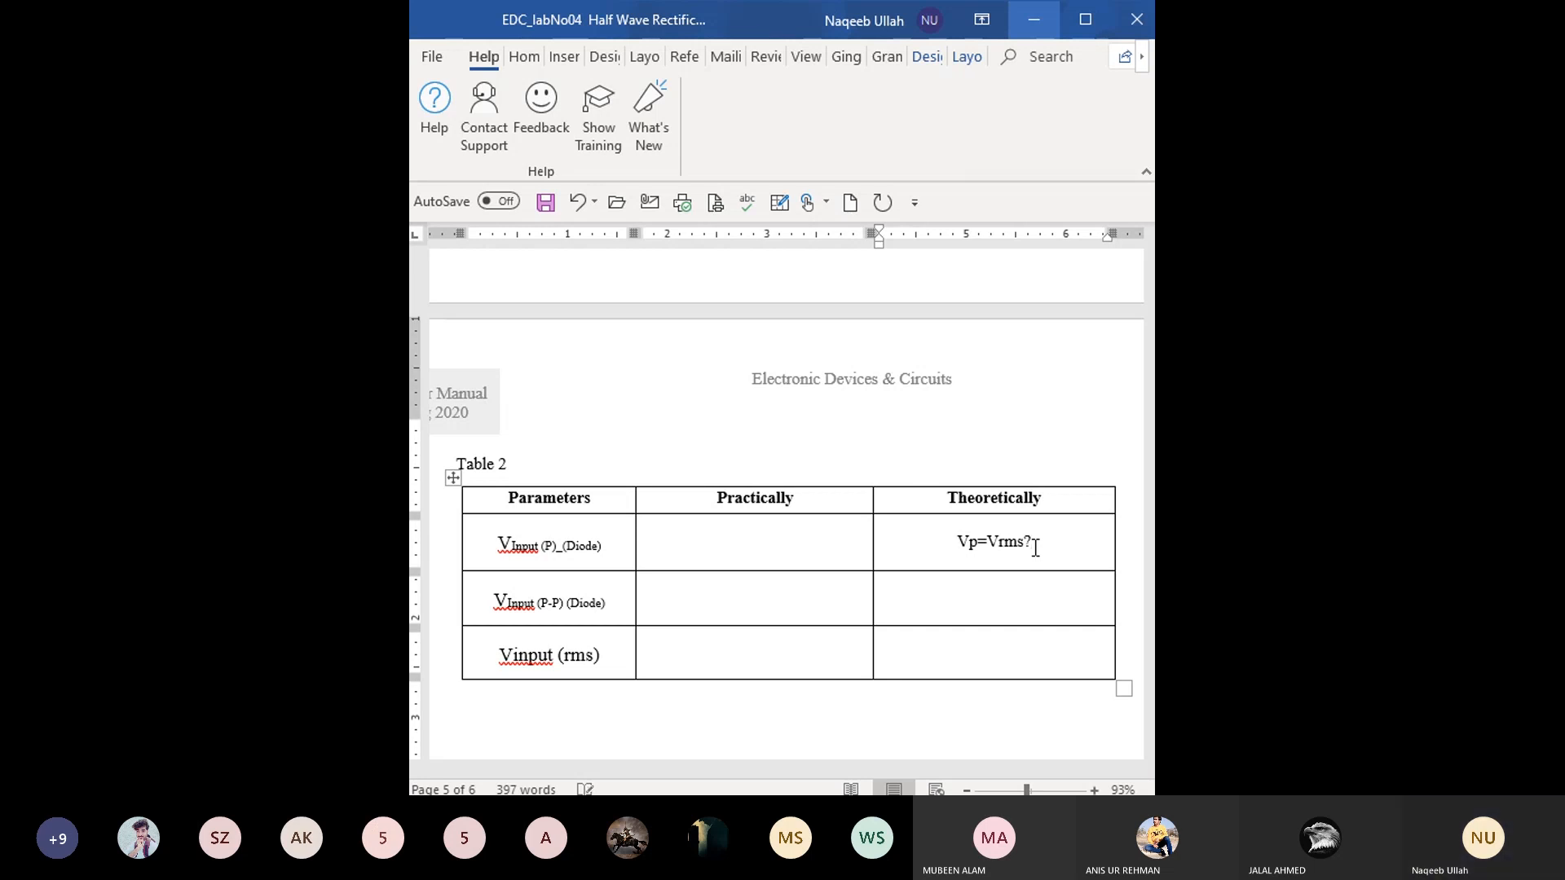
{"action": "type", "text": "/0."}
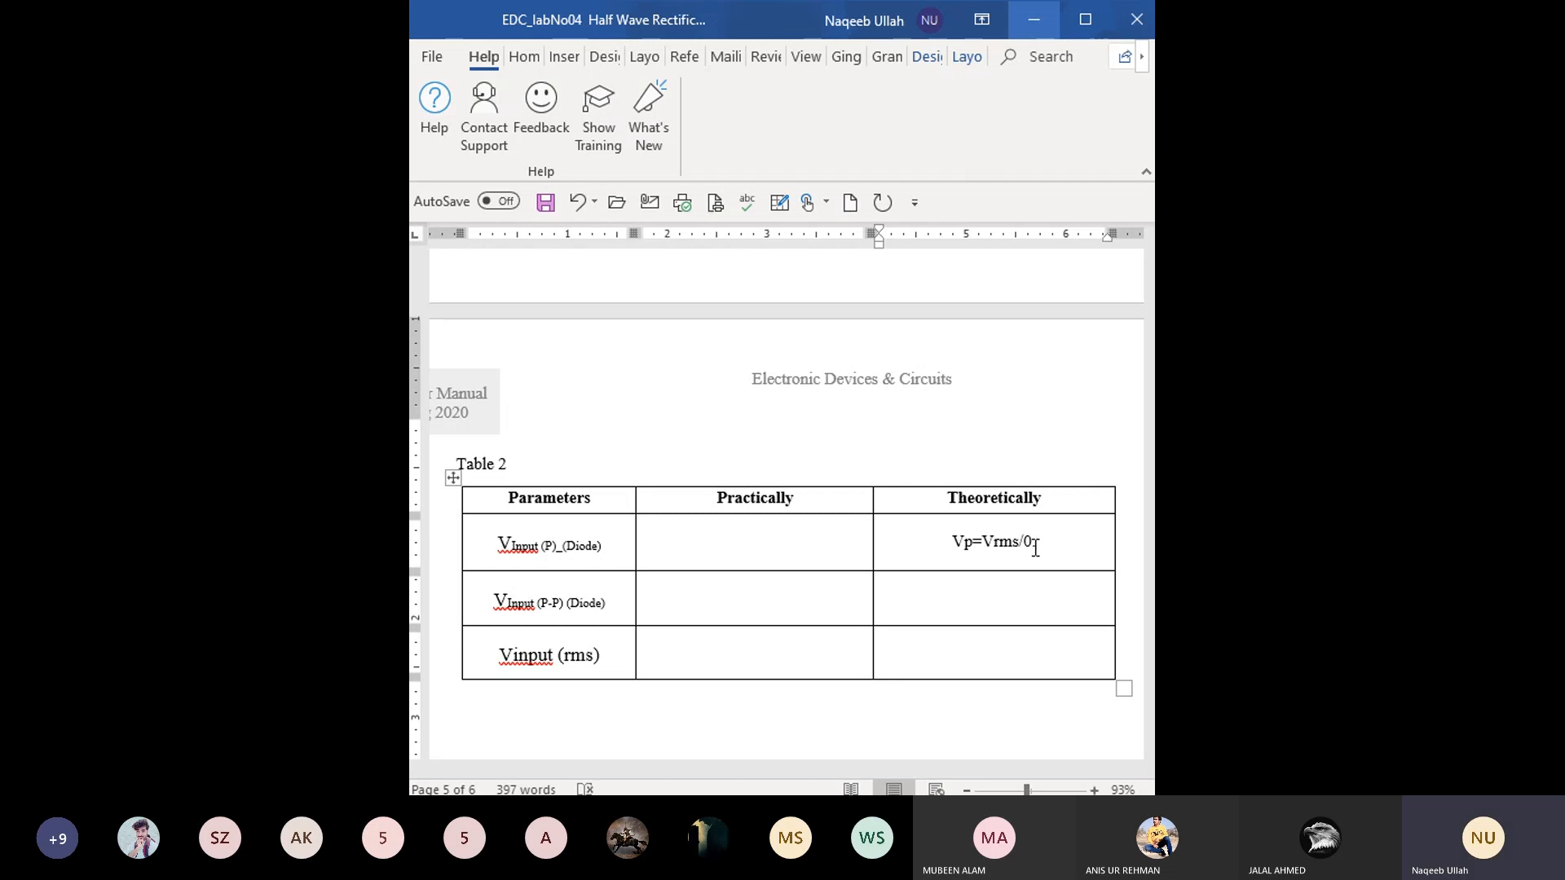
{"action": "type", "text": "70"}
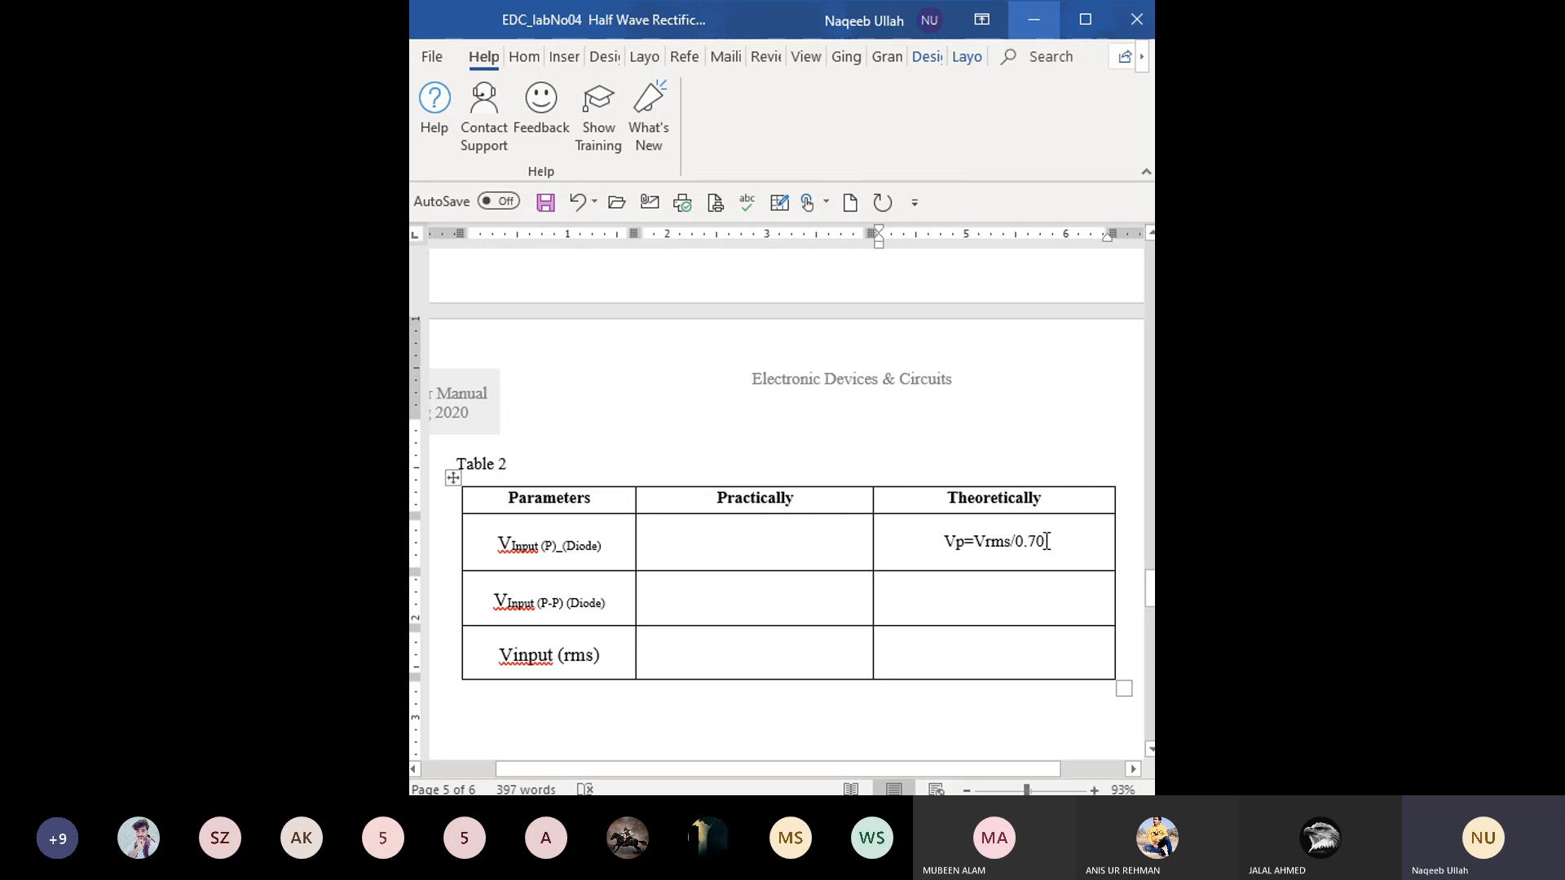
{"action": "triple_click", "coordinate": [949, 547]}
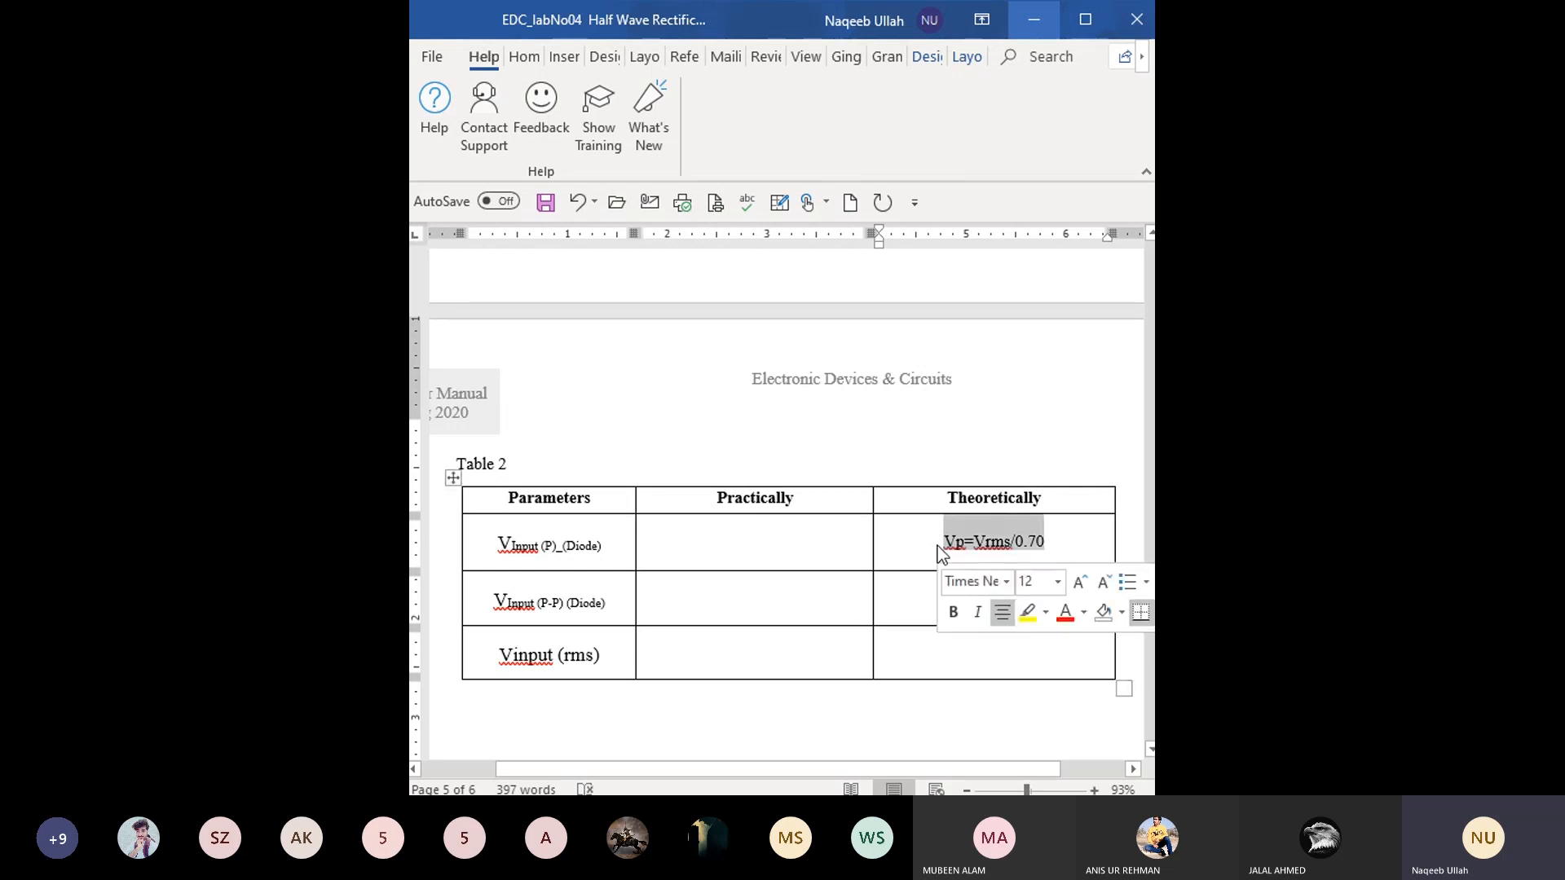
{"action": "left_click", "coordinate": [950, 546]}
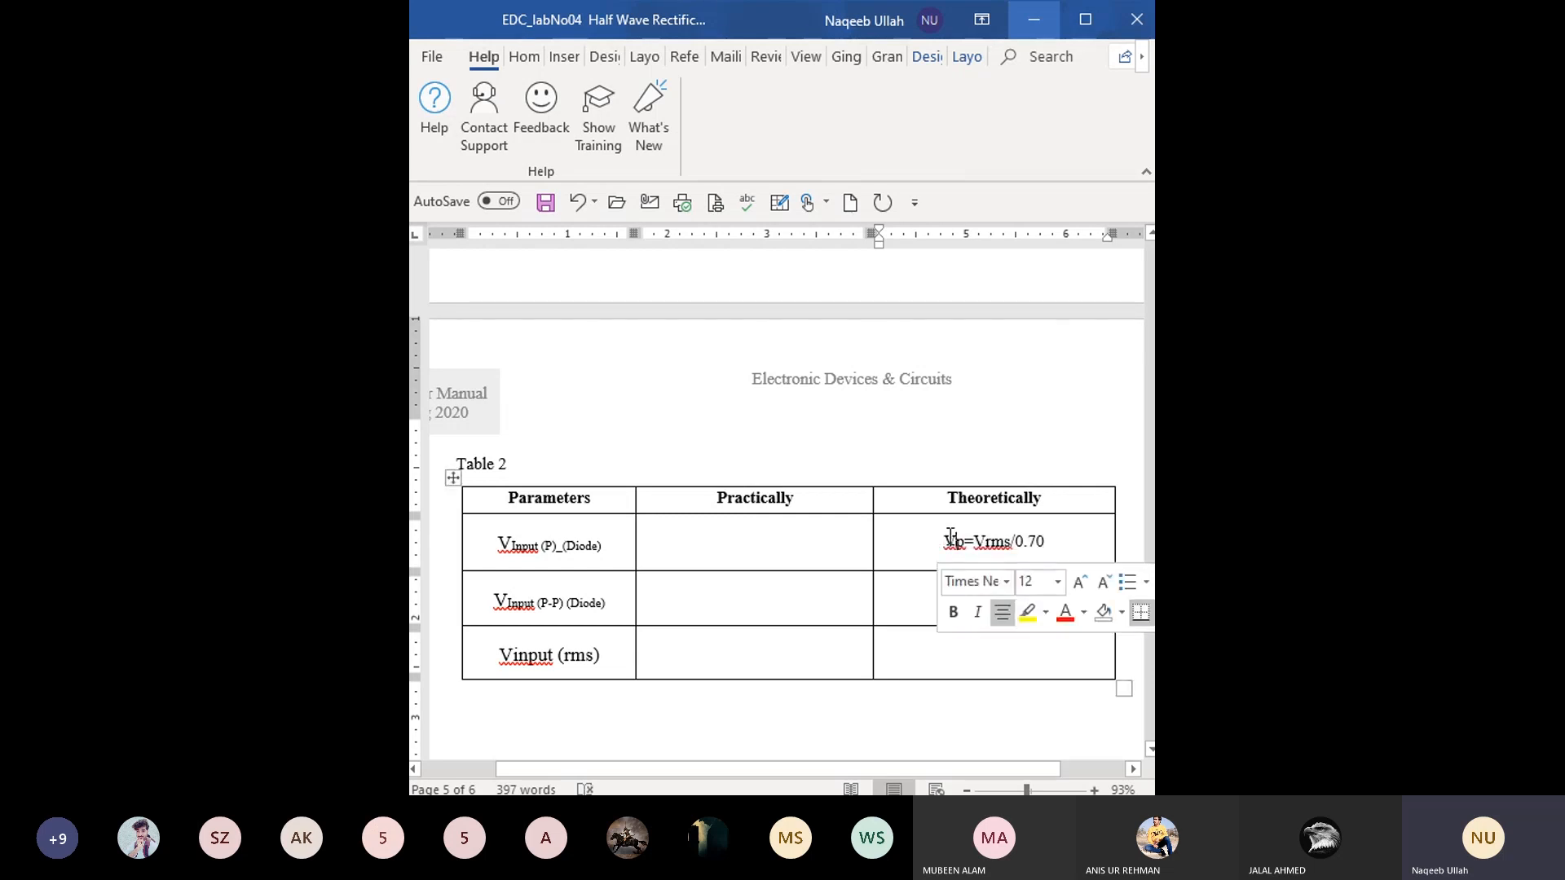
- Enter "Oscilloscope" with corrected spelling in the first parameter's Practically cell, and add an empty line below it
{"action": "left_click", "coordinate": [729, 538]}
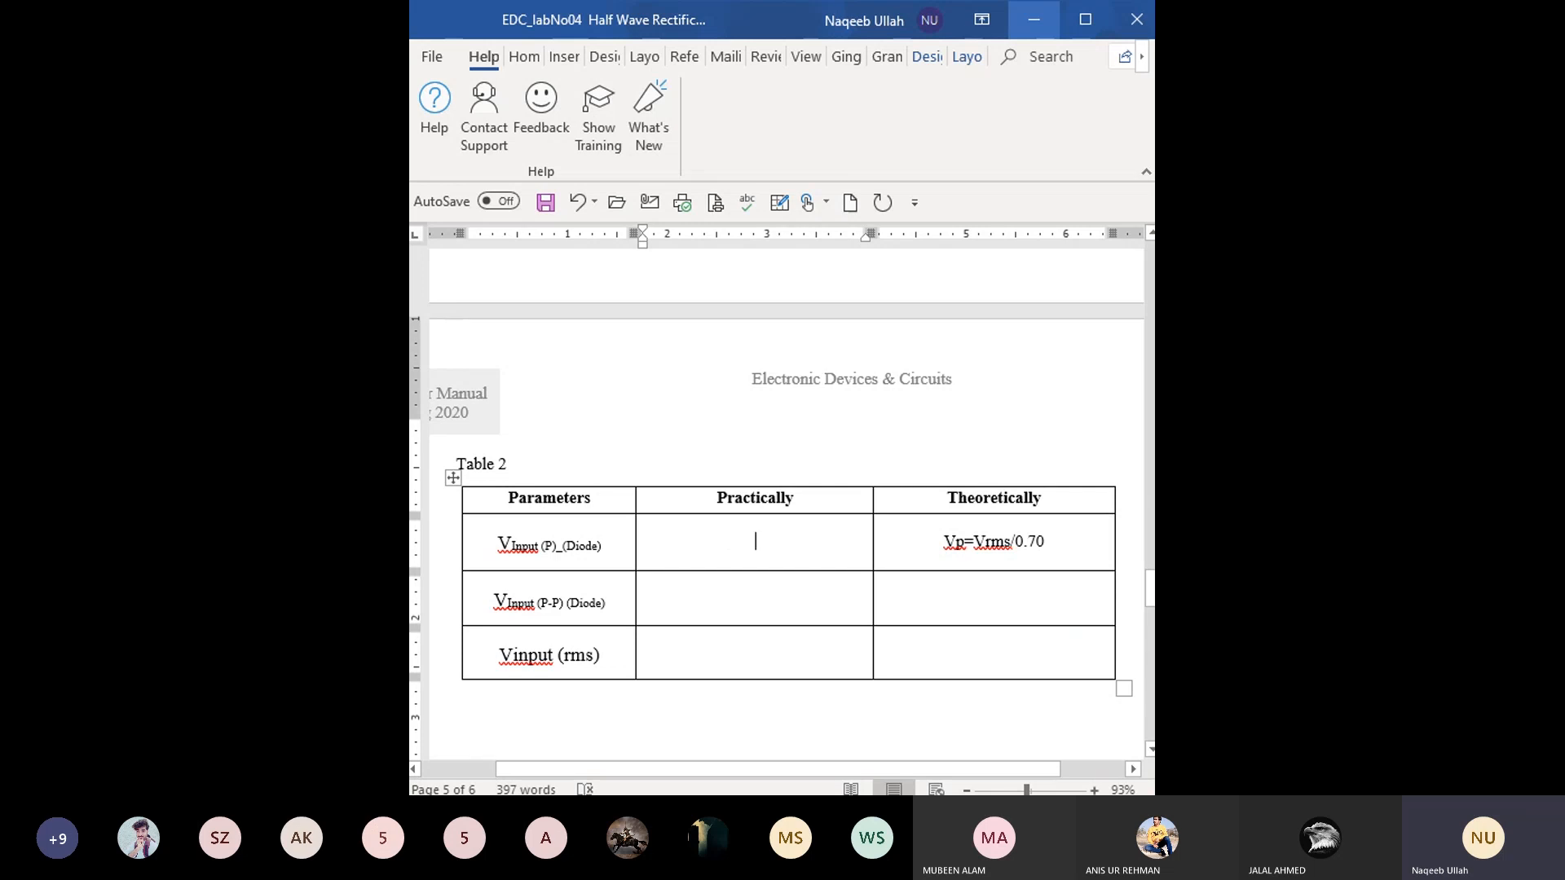
{"action": "type", "text": "Osci"}
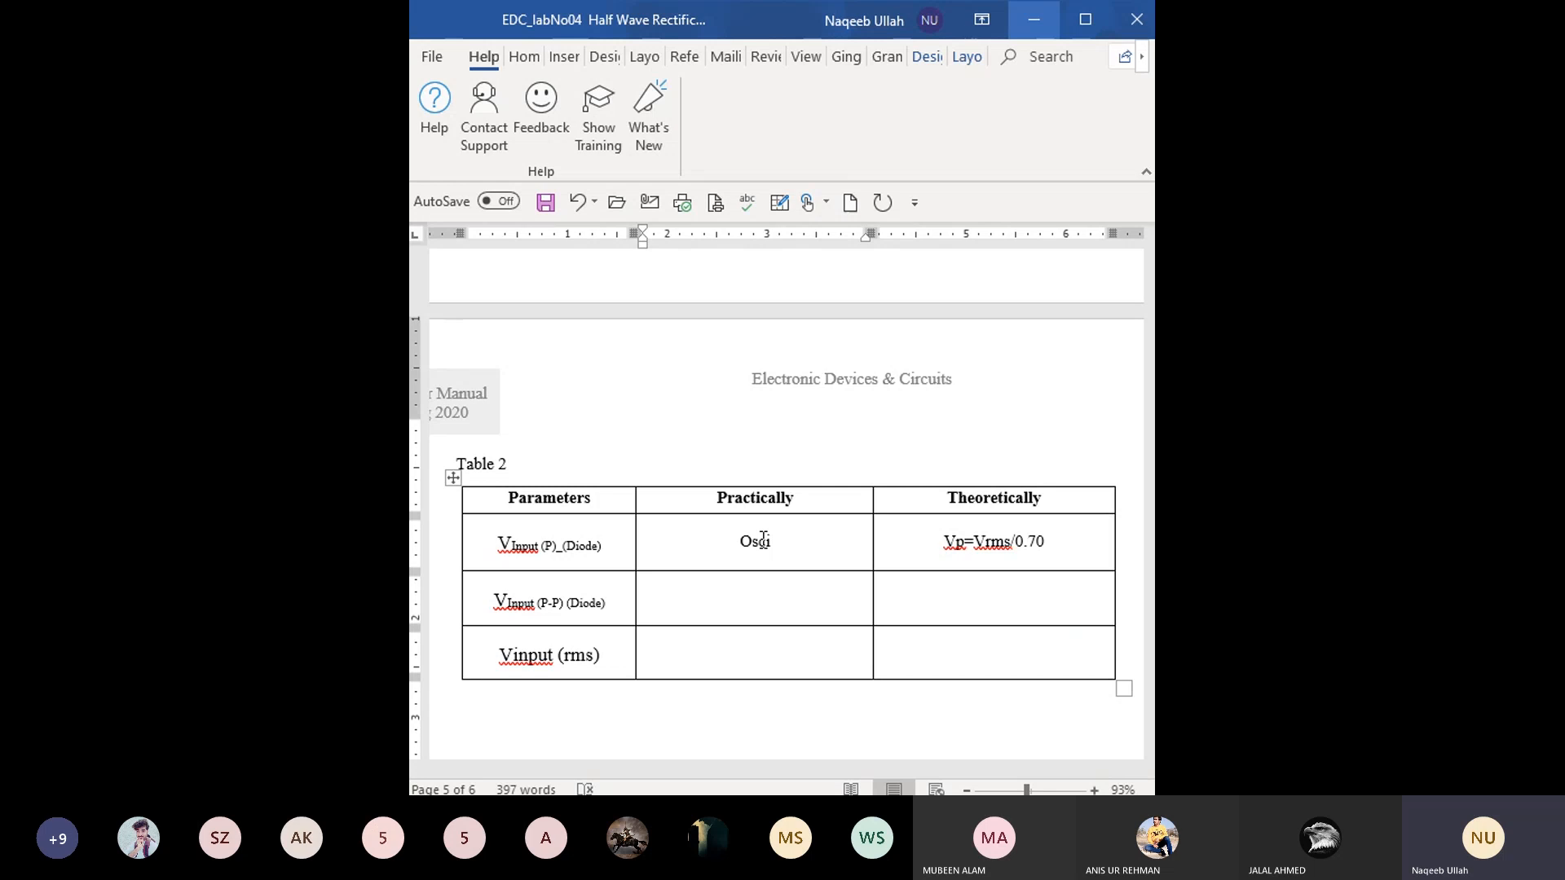
{"action": "key", "text": "BackSpace"}
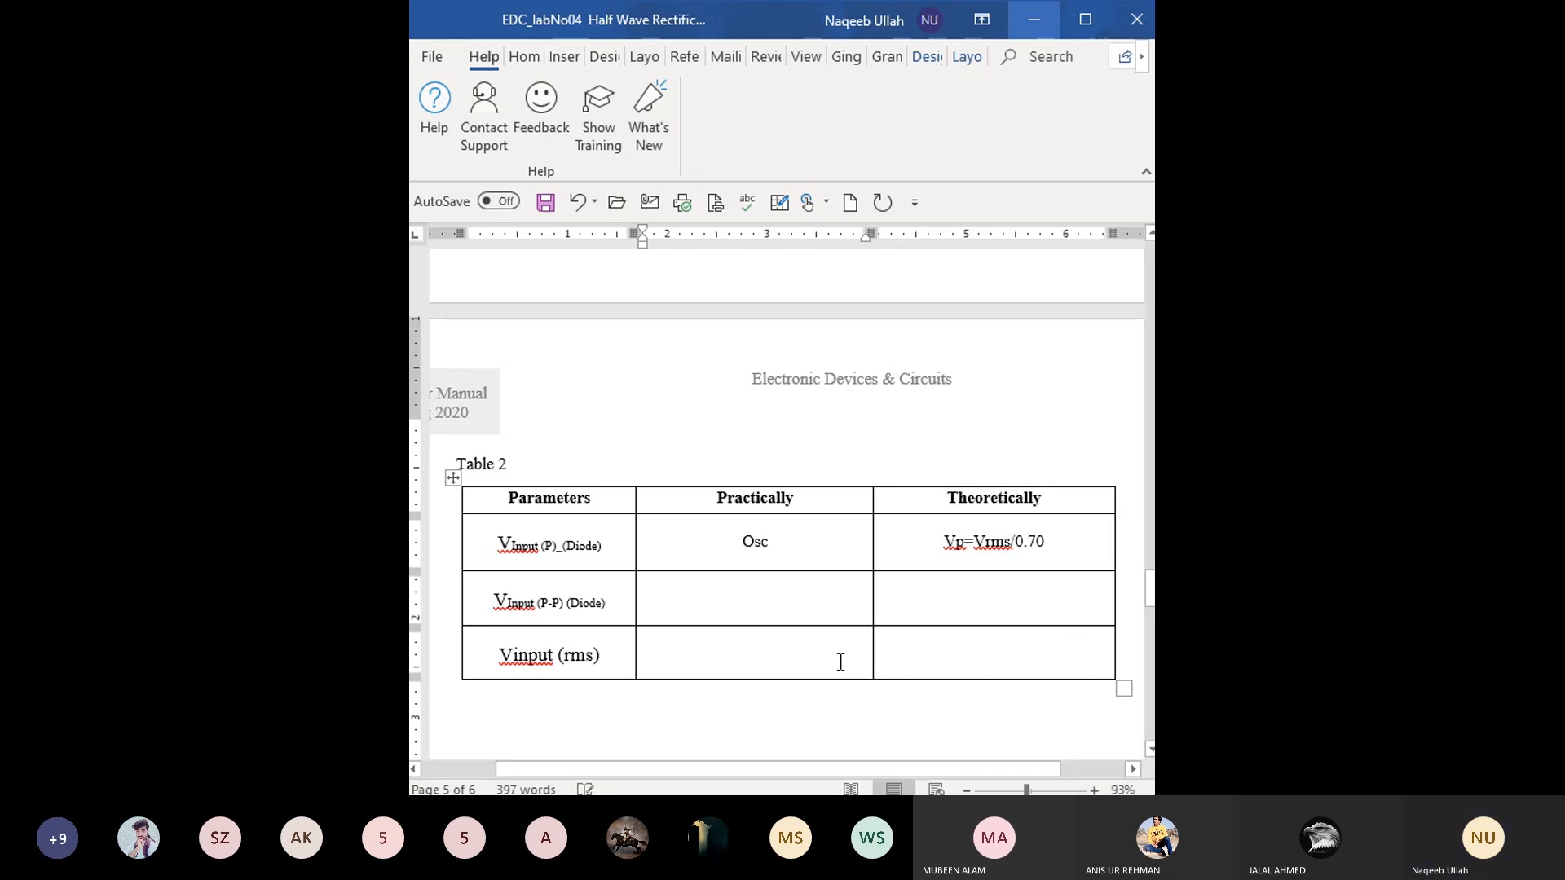
{"action": "type", "text": "i"}
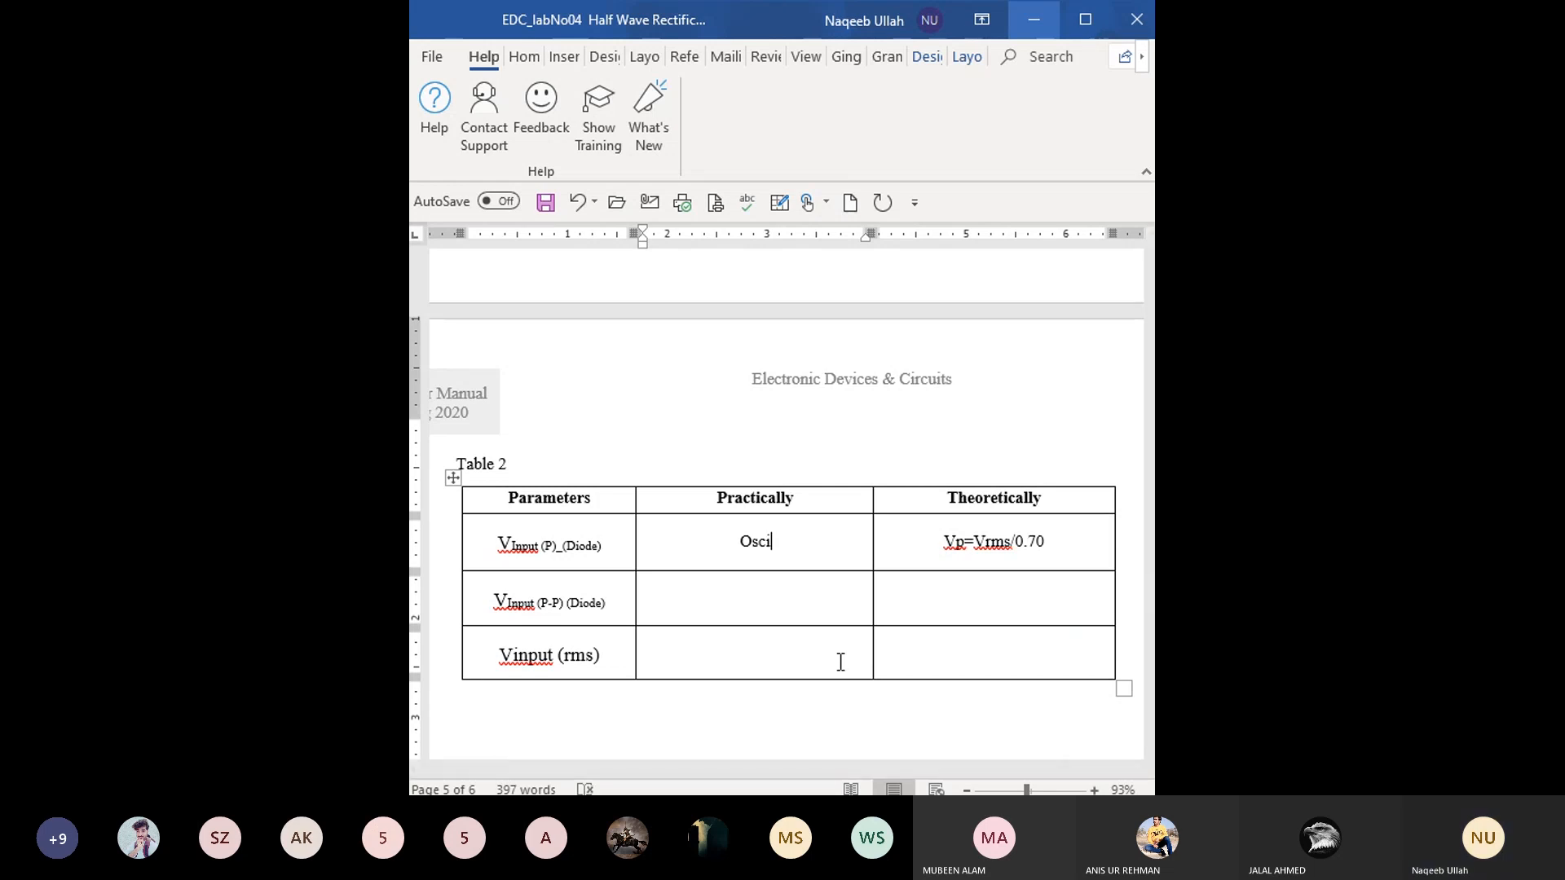
{"action": "type", "text": "lloscipe="}
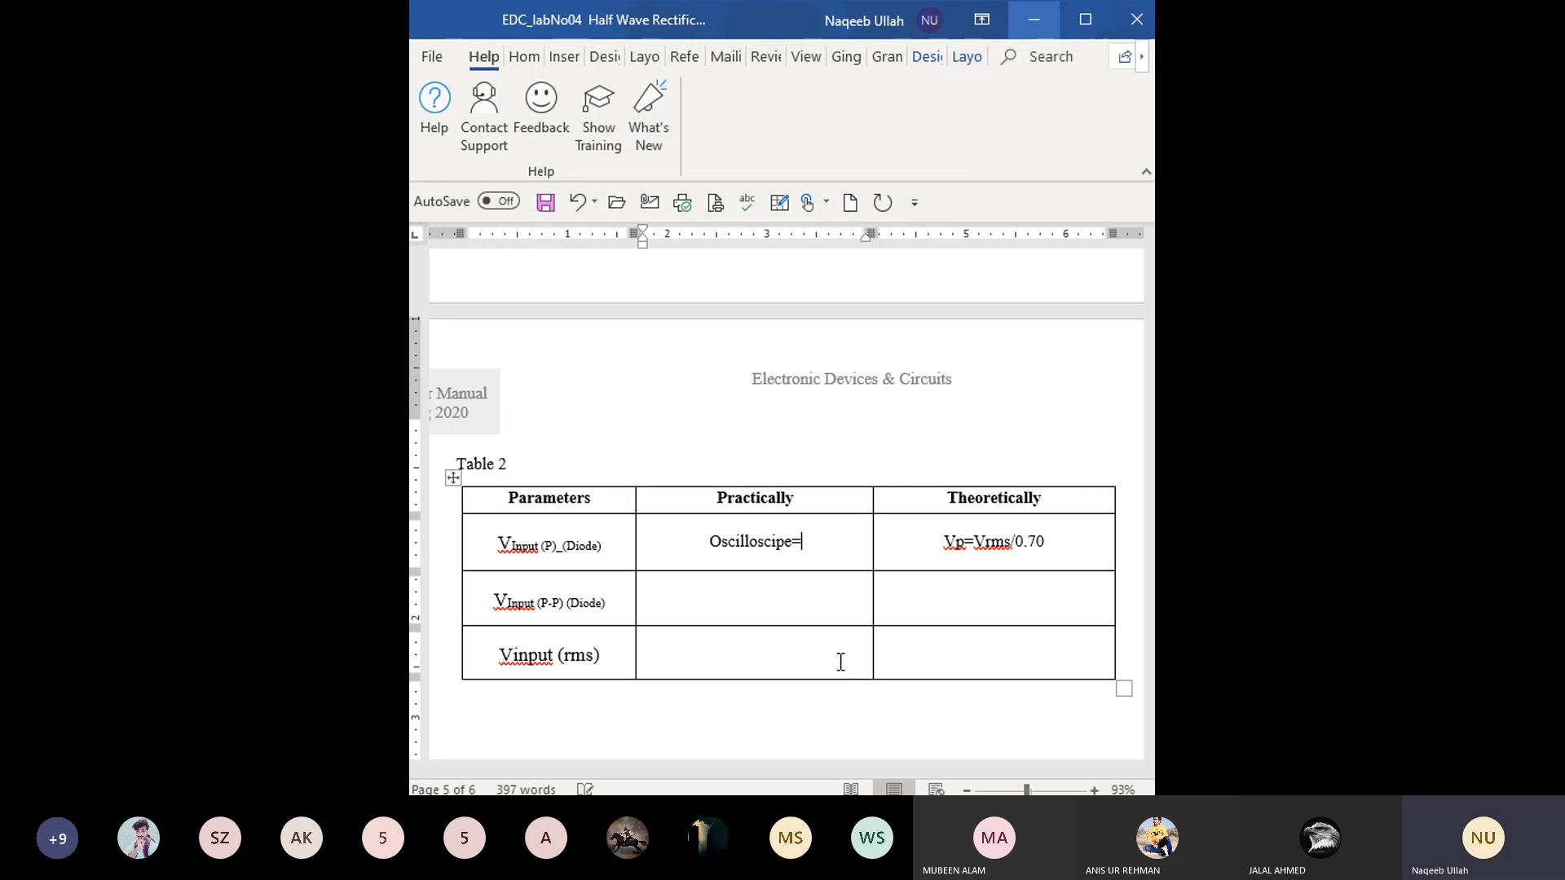
{"action": "key", "text": "BackSpace"}
{"action": "key", "text": "Return"}
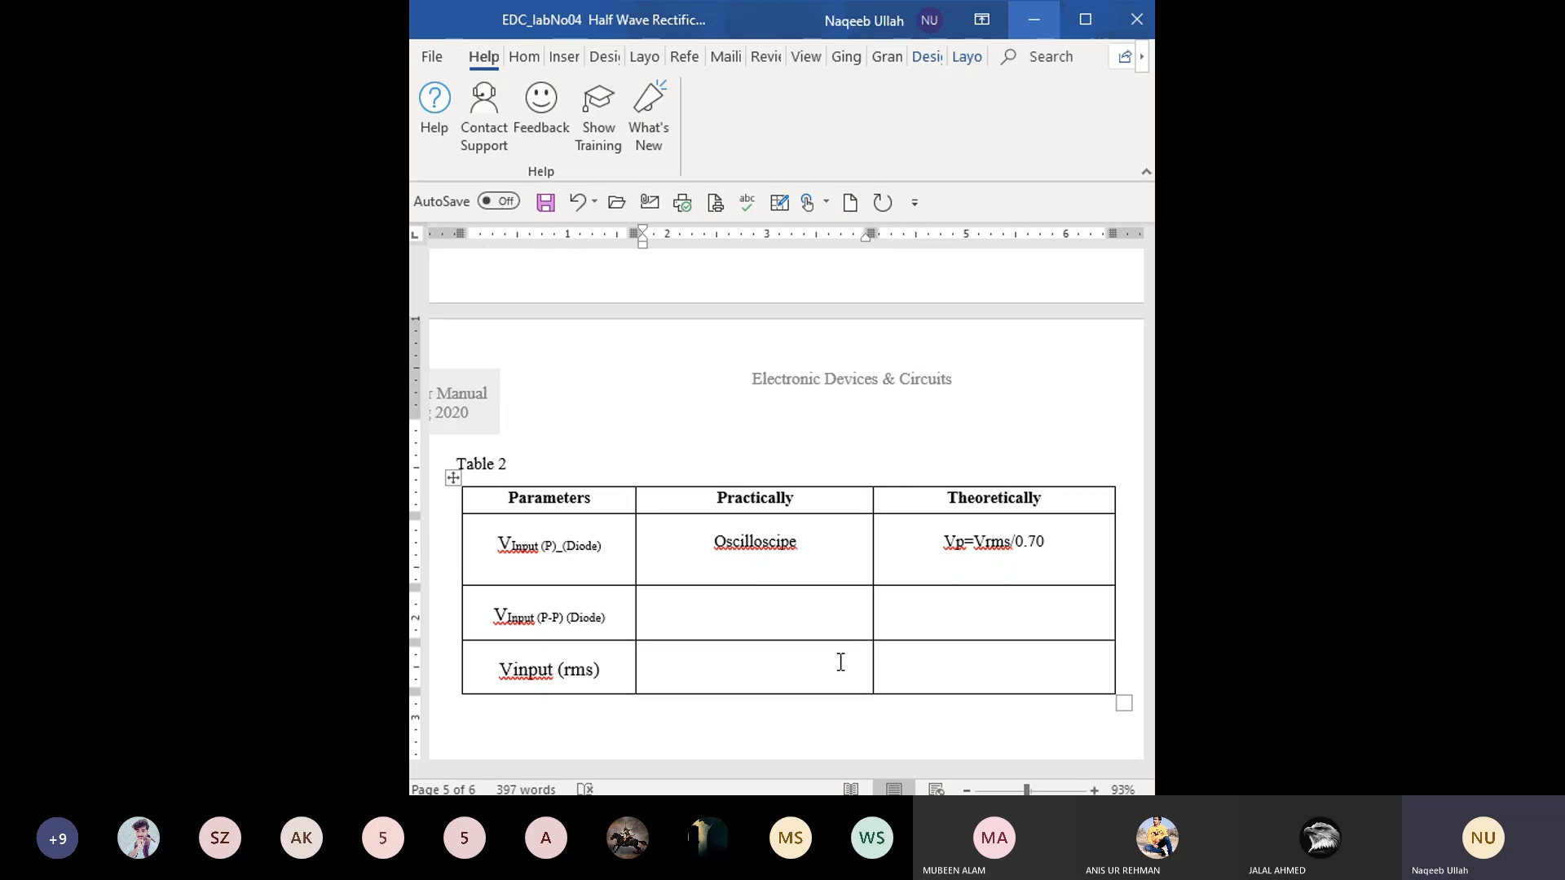
{"action": "right_click", "coordinate": [753, 532]}
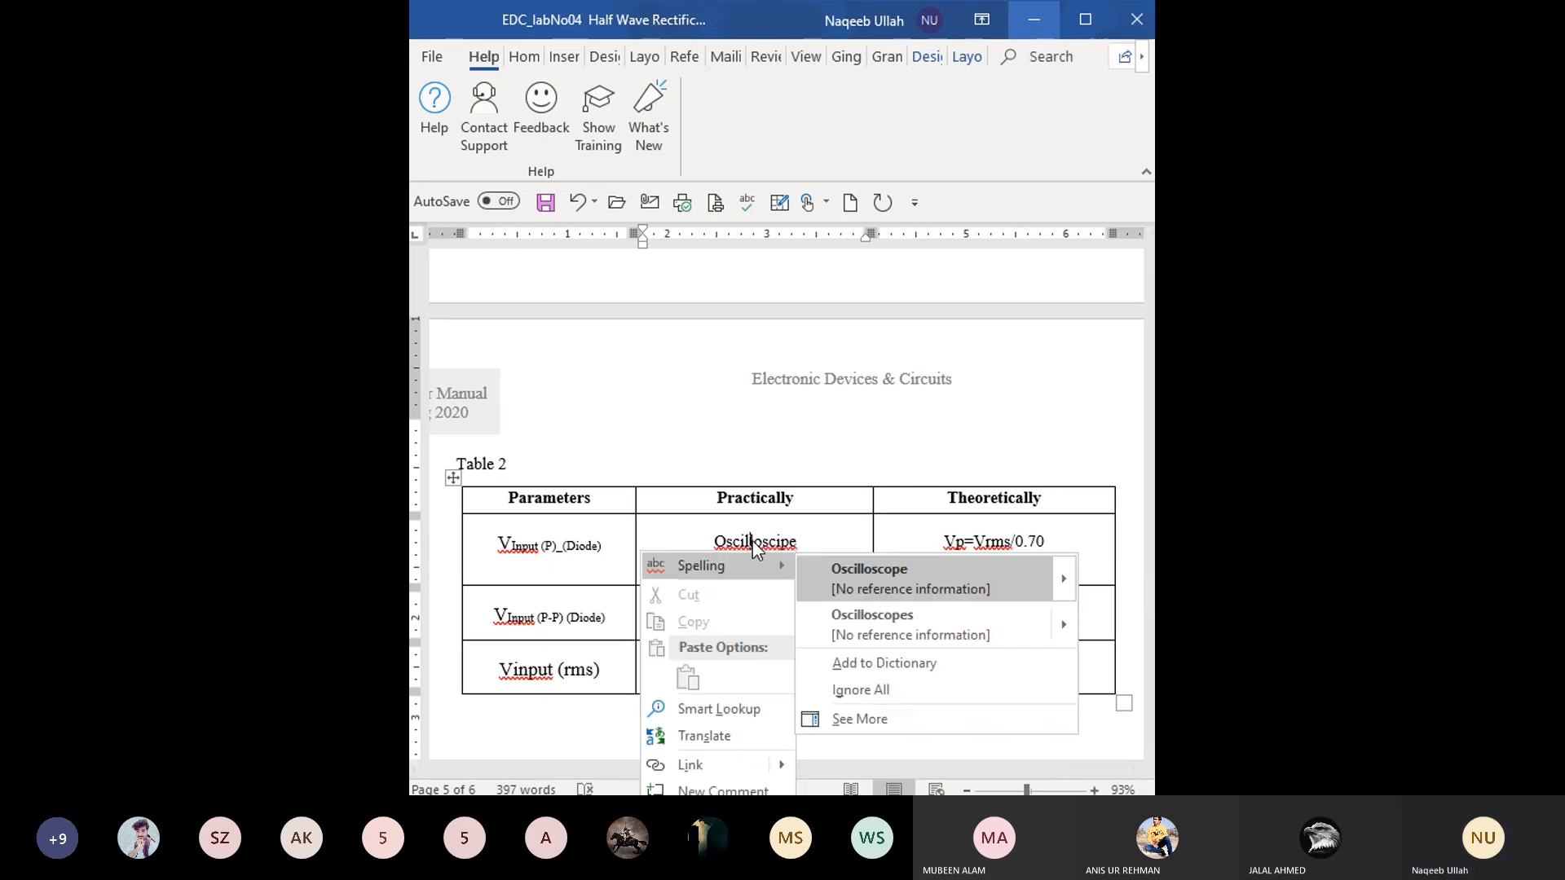
{"action": "left_click", "coordinate": [823, 577]}
- Add the formula "V= number of box(V)* V/D" below Oscilloscope in the first parameter's Practically cell
{"action": "left_click", "coordinate": [736, 570]}
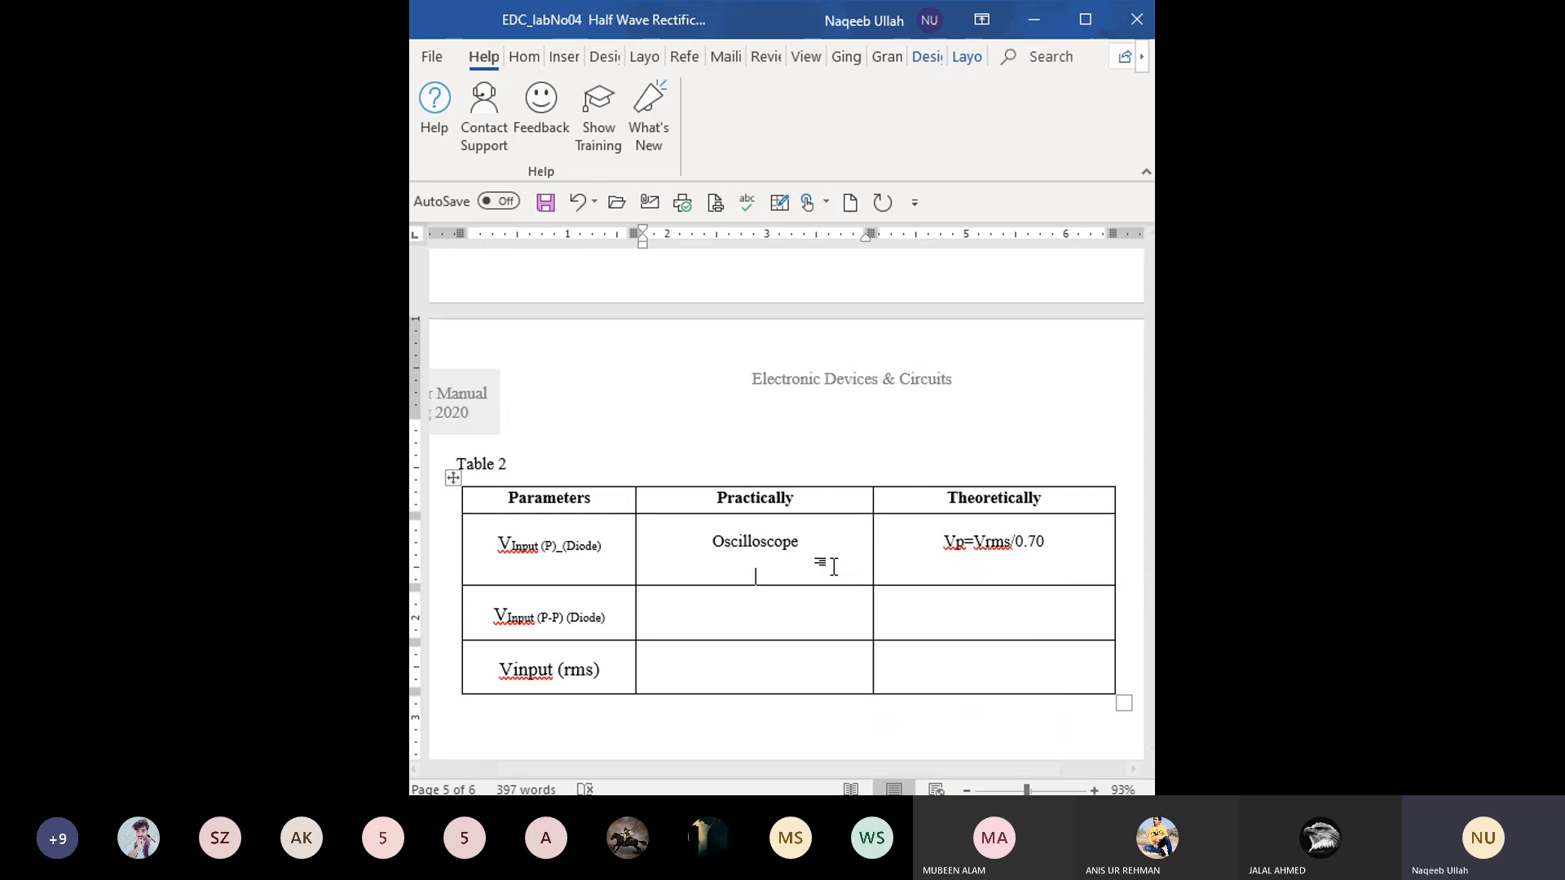
{"action": "type", "text": "V= number of "}
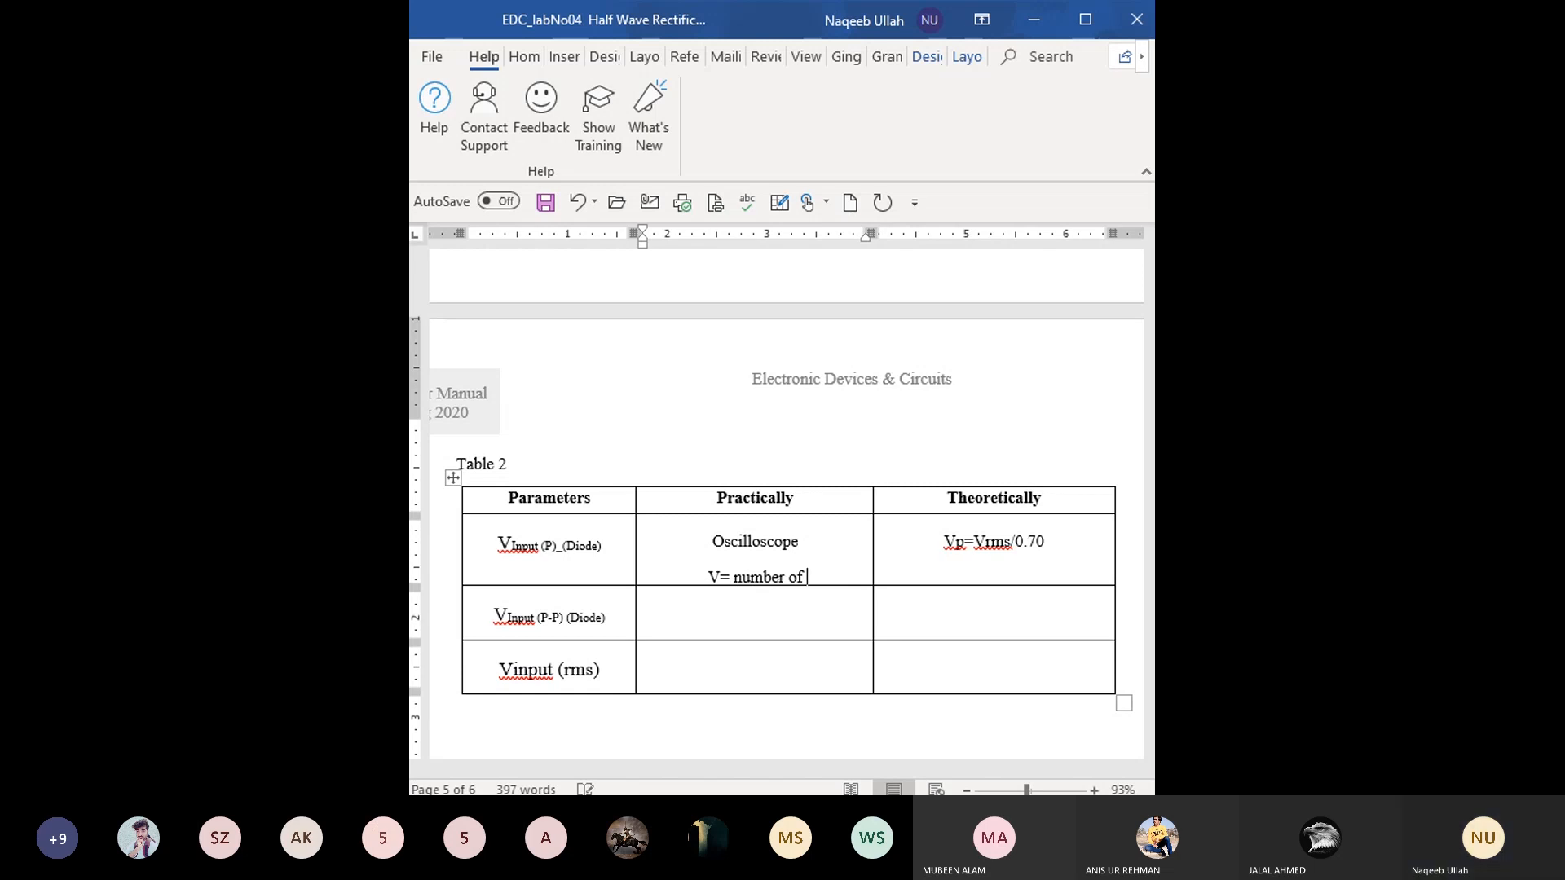
{"action": "type", "text": "box()"}
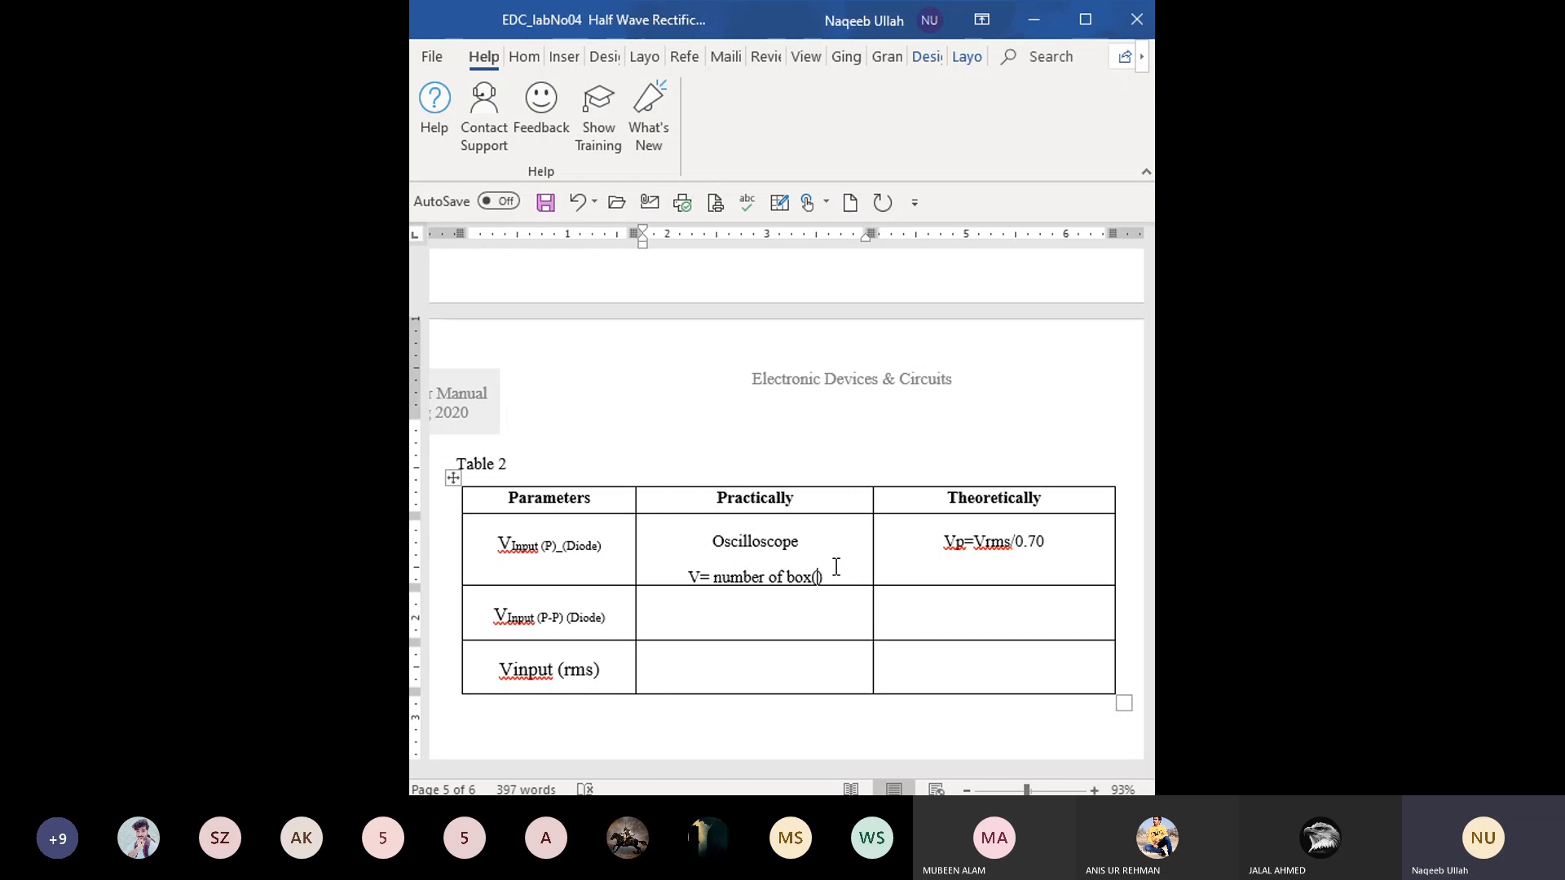
{"action": "type", "text": "v"}
{"action": "key", "text": "BackSpace"}
{"action": "type", "text": "V)"}
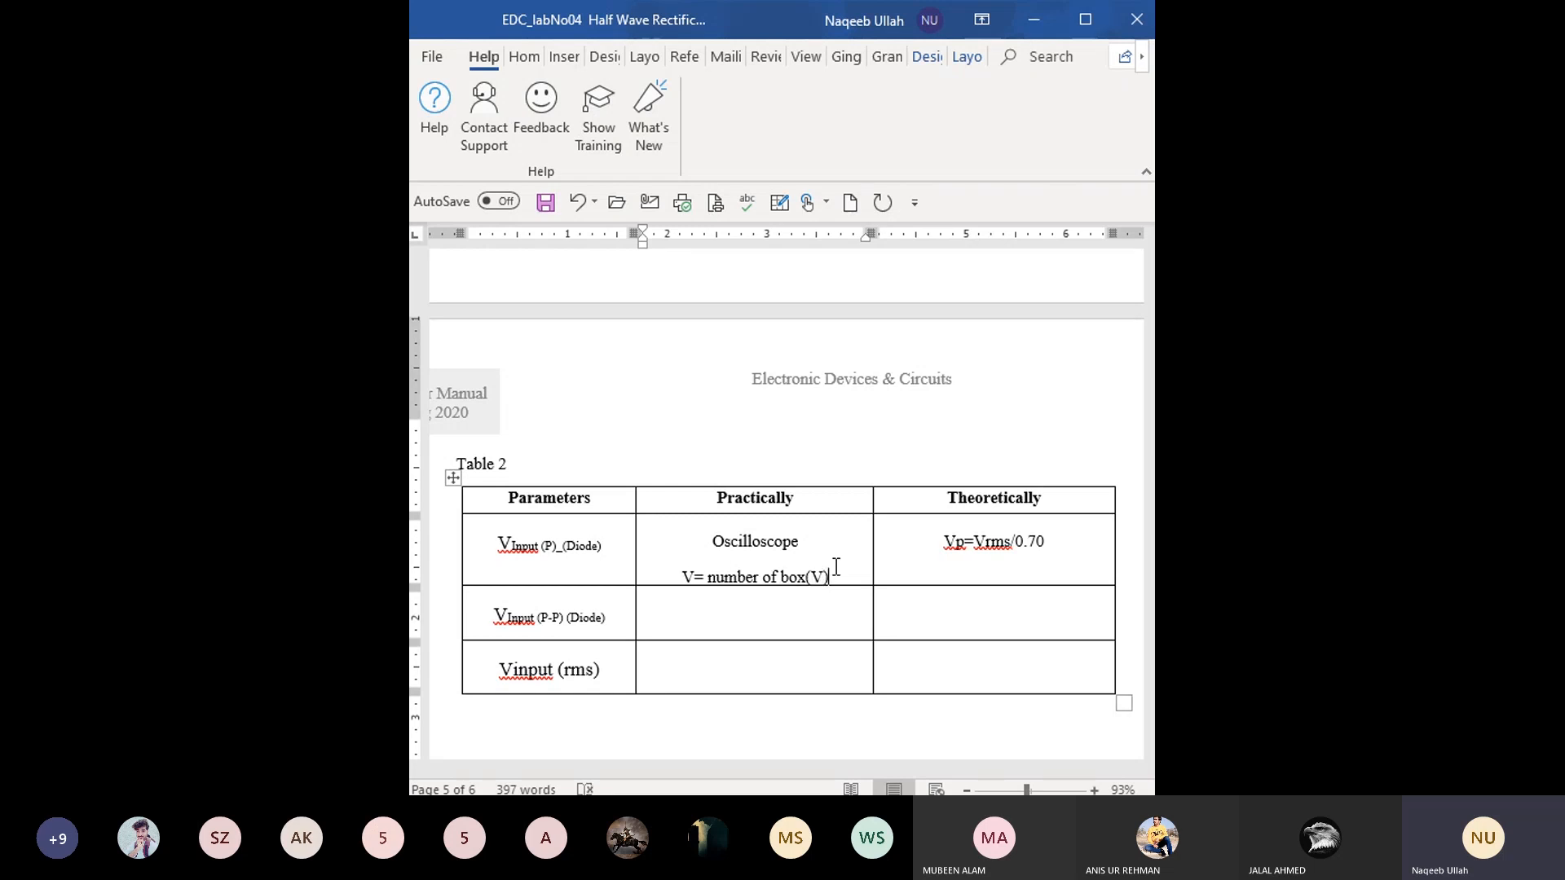
{"action": "type", "text": "*"}
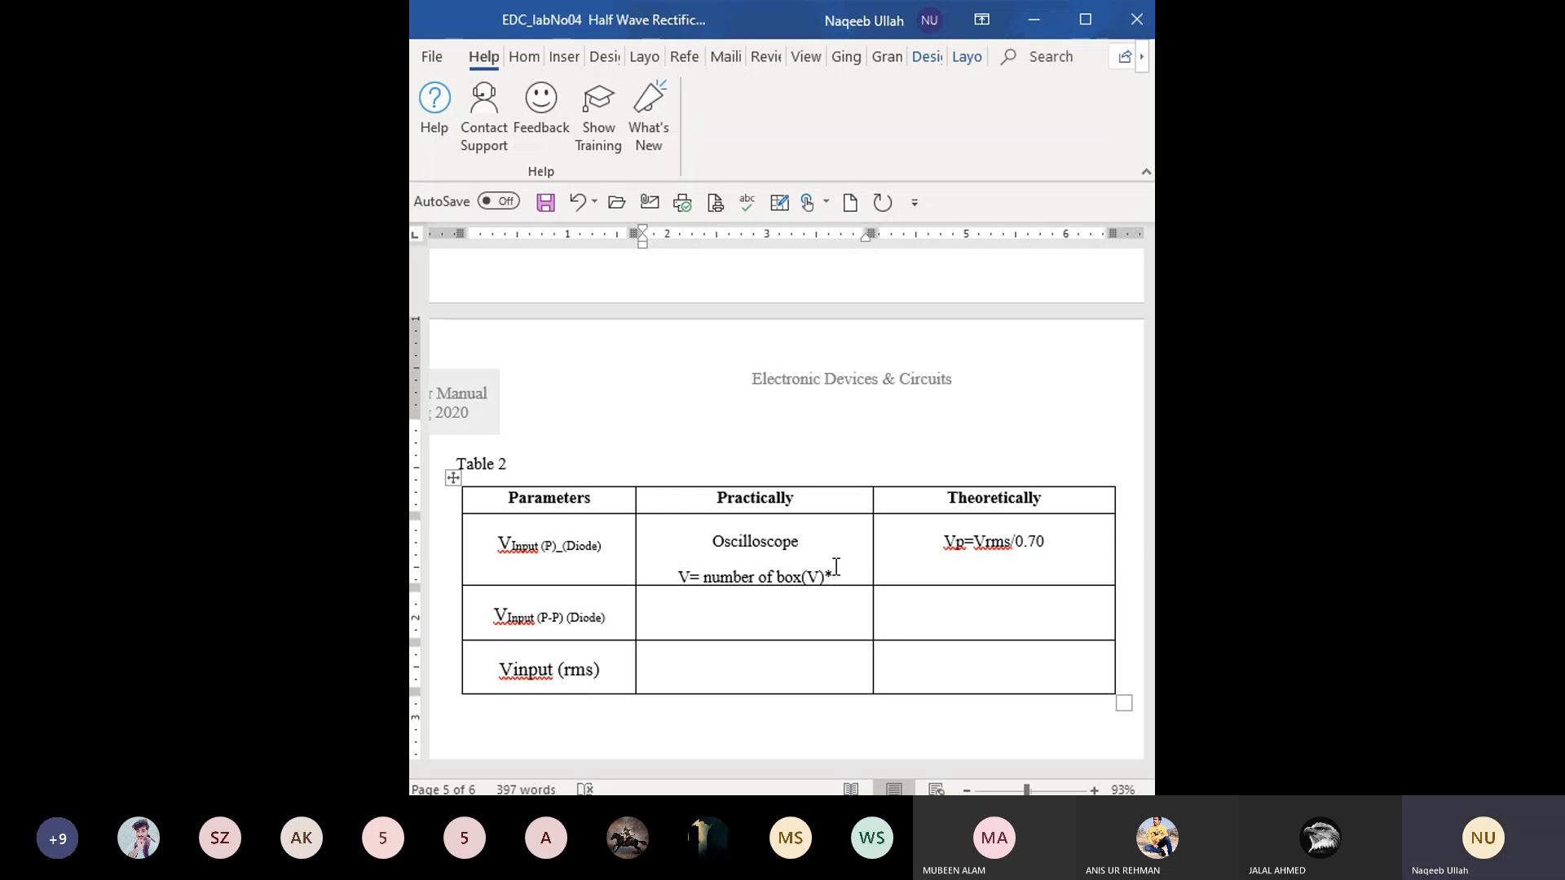
{"action": "type", "text": " V"}
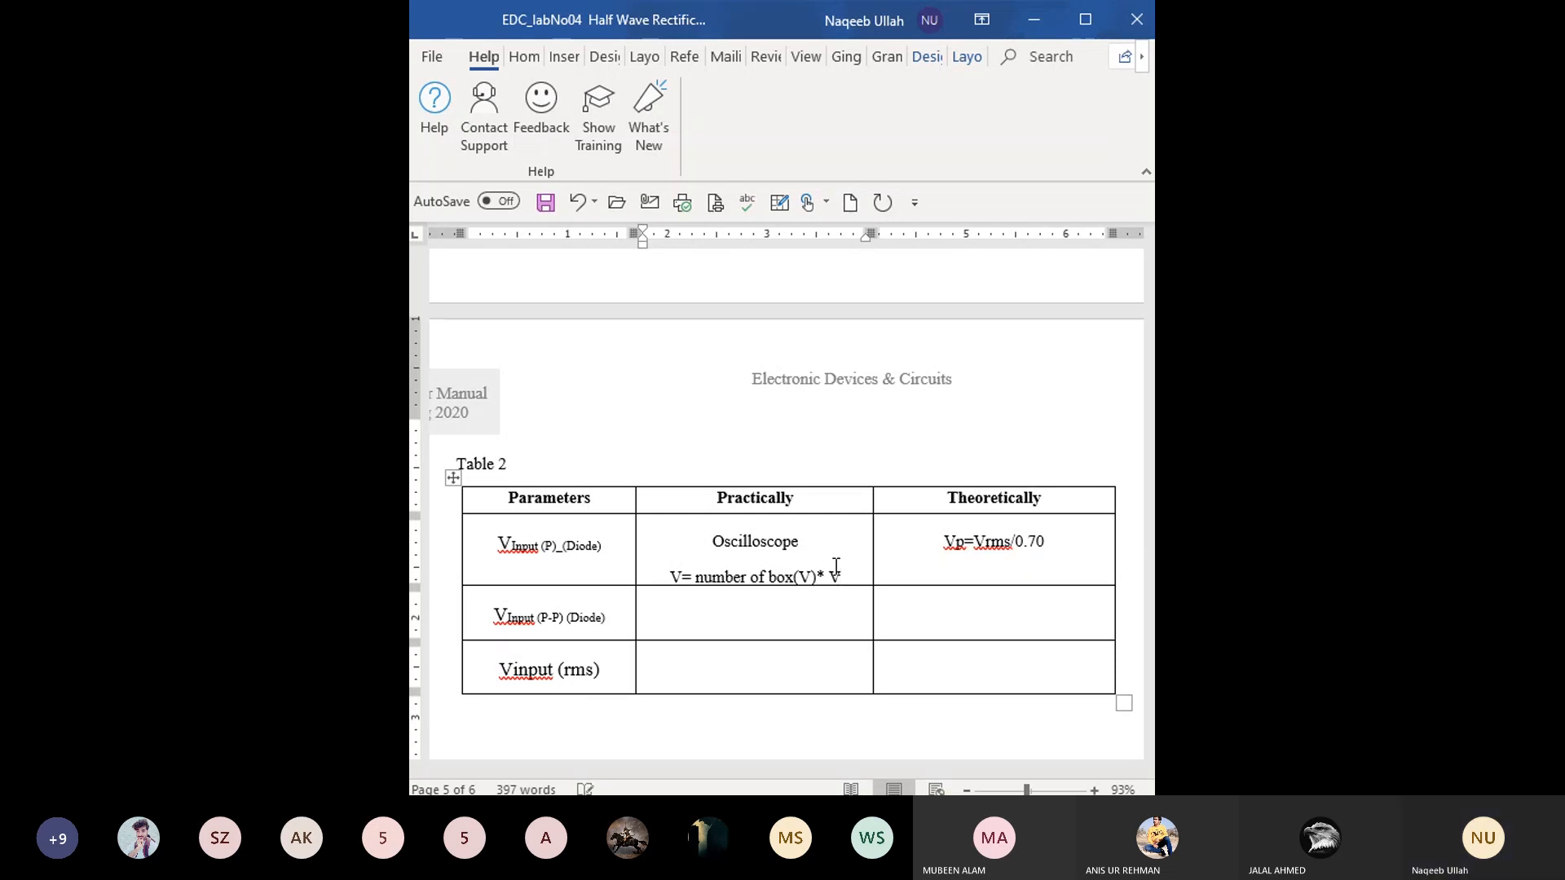
{"action": "type", "text": "/D"}
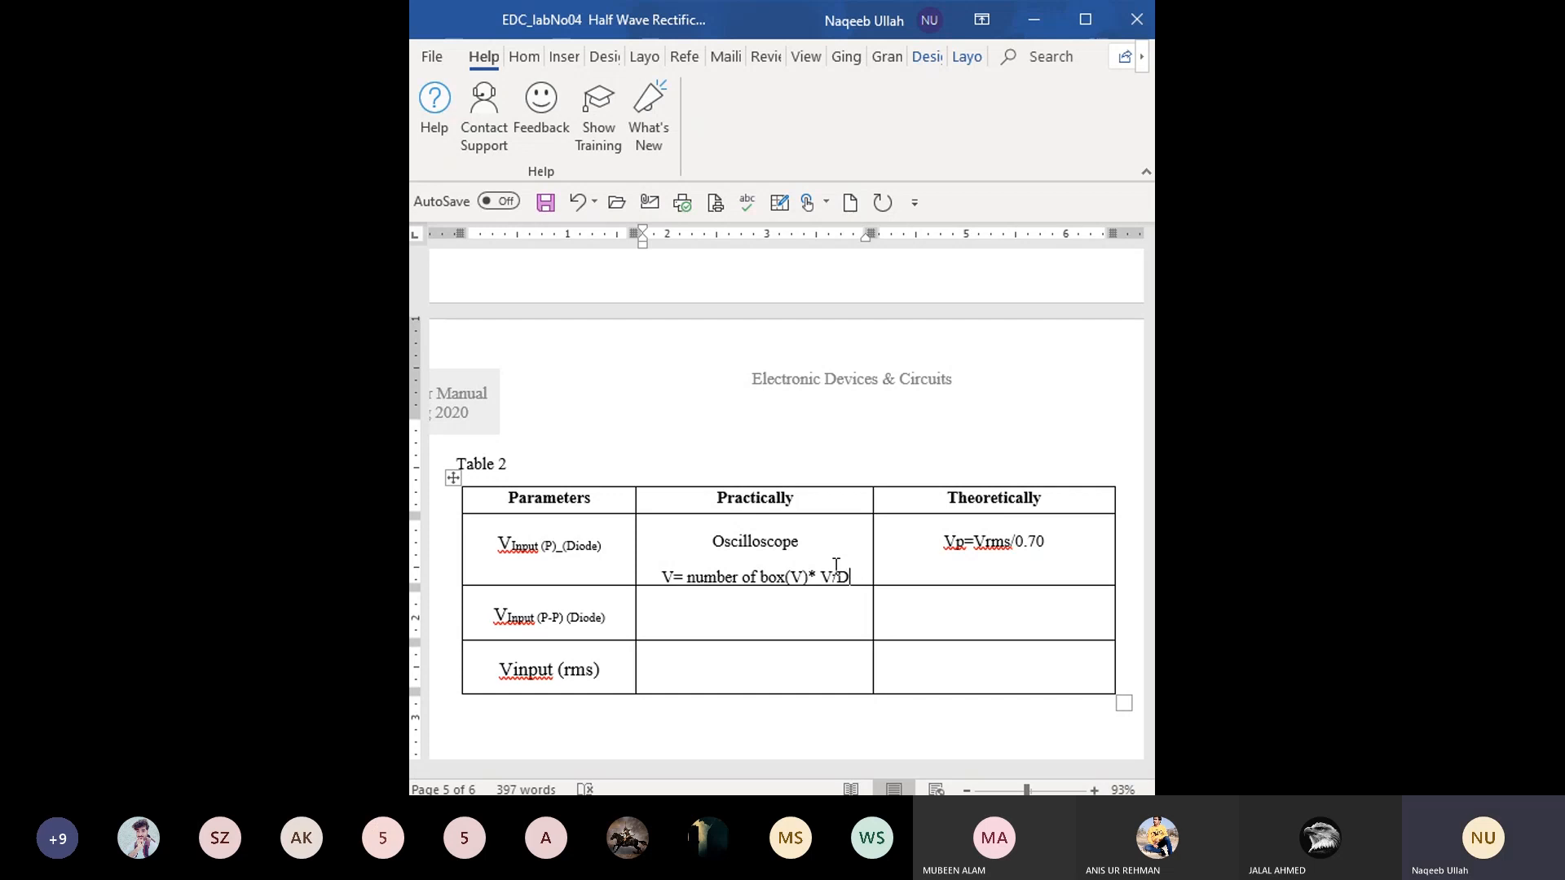
- Copy the formula "V= number of box(V)* V/D" into the Practically cell of the second parameter, VInput (P-P) (Diode)
{"action": "left_click_drag", "start_coordinate": [849, 577], "coordinate": [678, 587]}
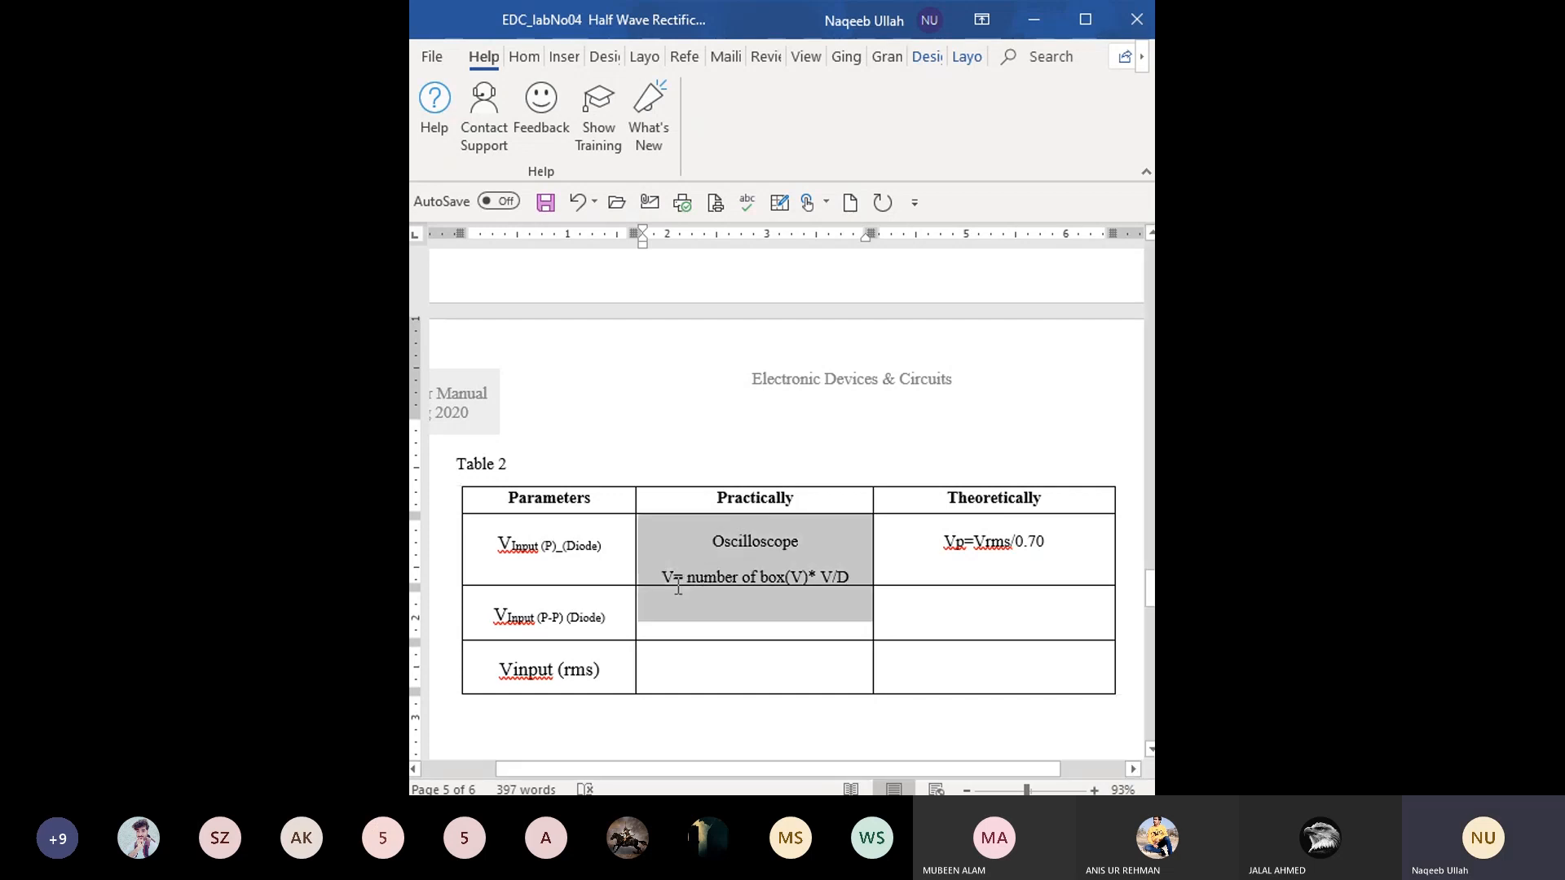
{"action": "left_click", "coordinate": [672, 575]}
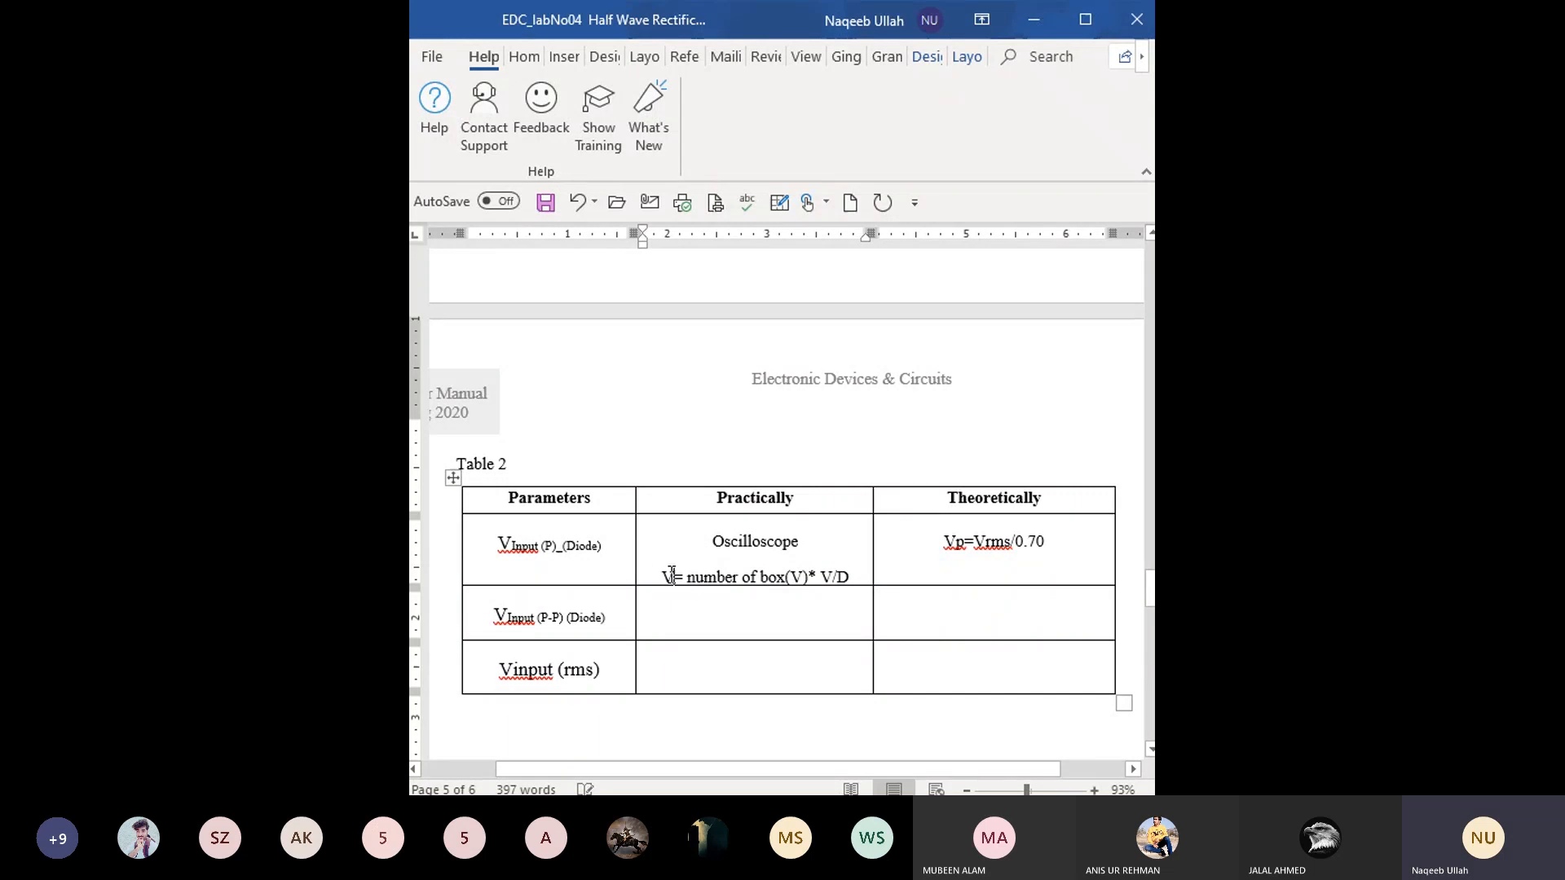
{"action": "left_click_drag", "start_coordinate": [661, 577], "coordinate": [858, 577]}
{"action": "key", "text": "ctrl+c"}
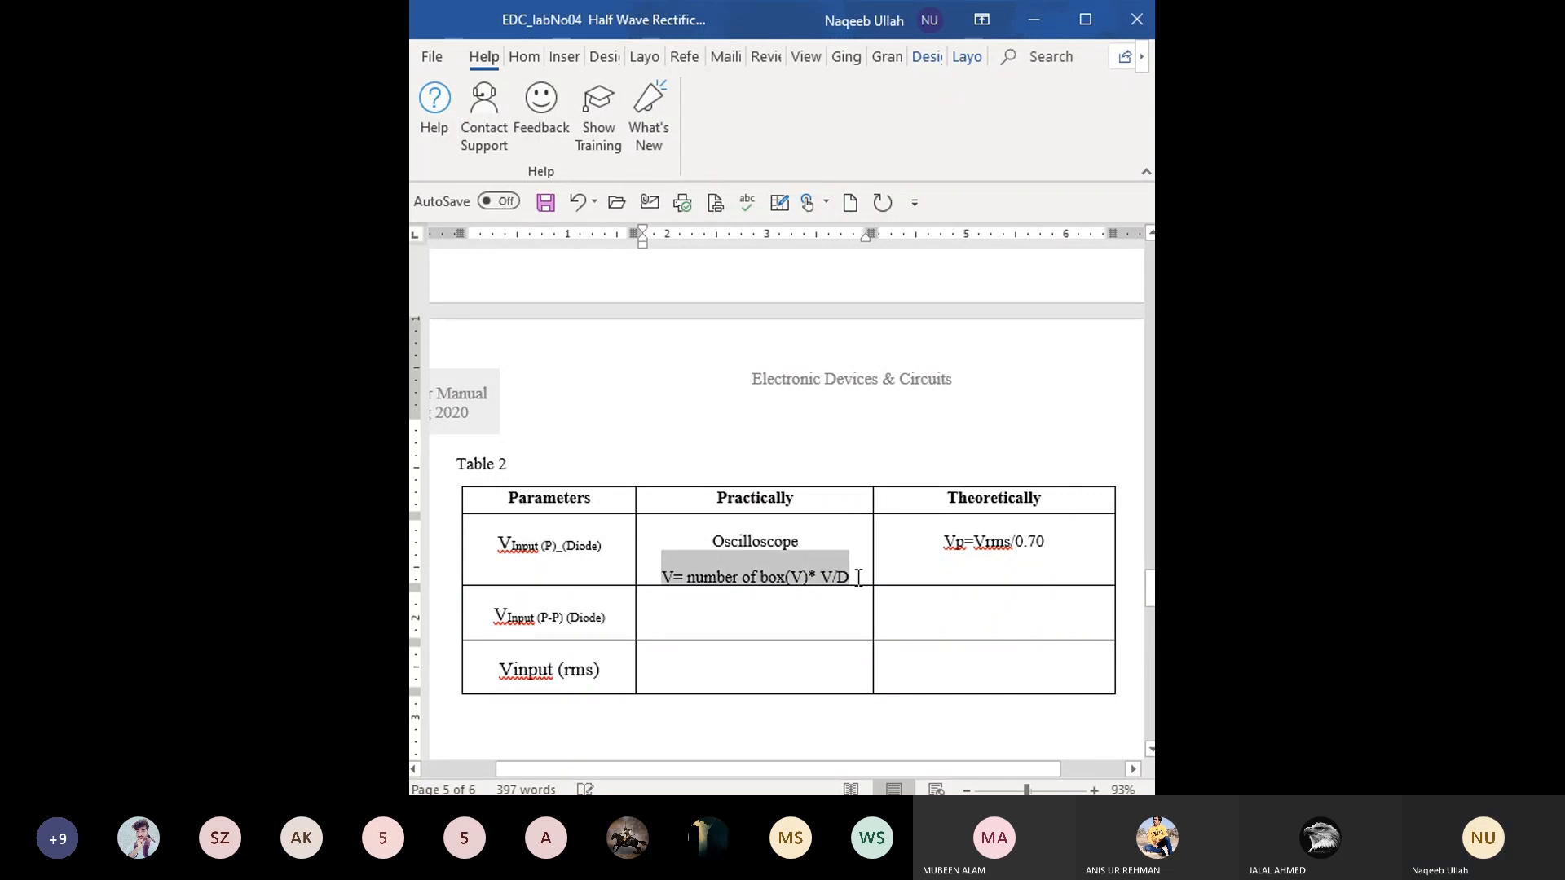
{"action": "left_click", "coordinate": [784, 633]}
{"action": "key", "text": "ctrl+v"}
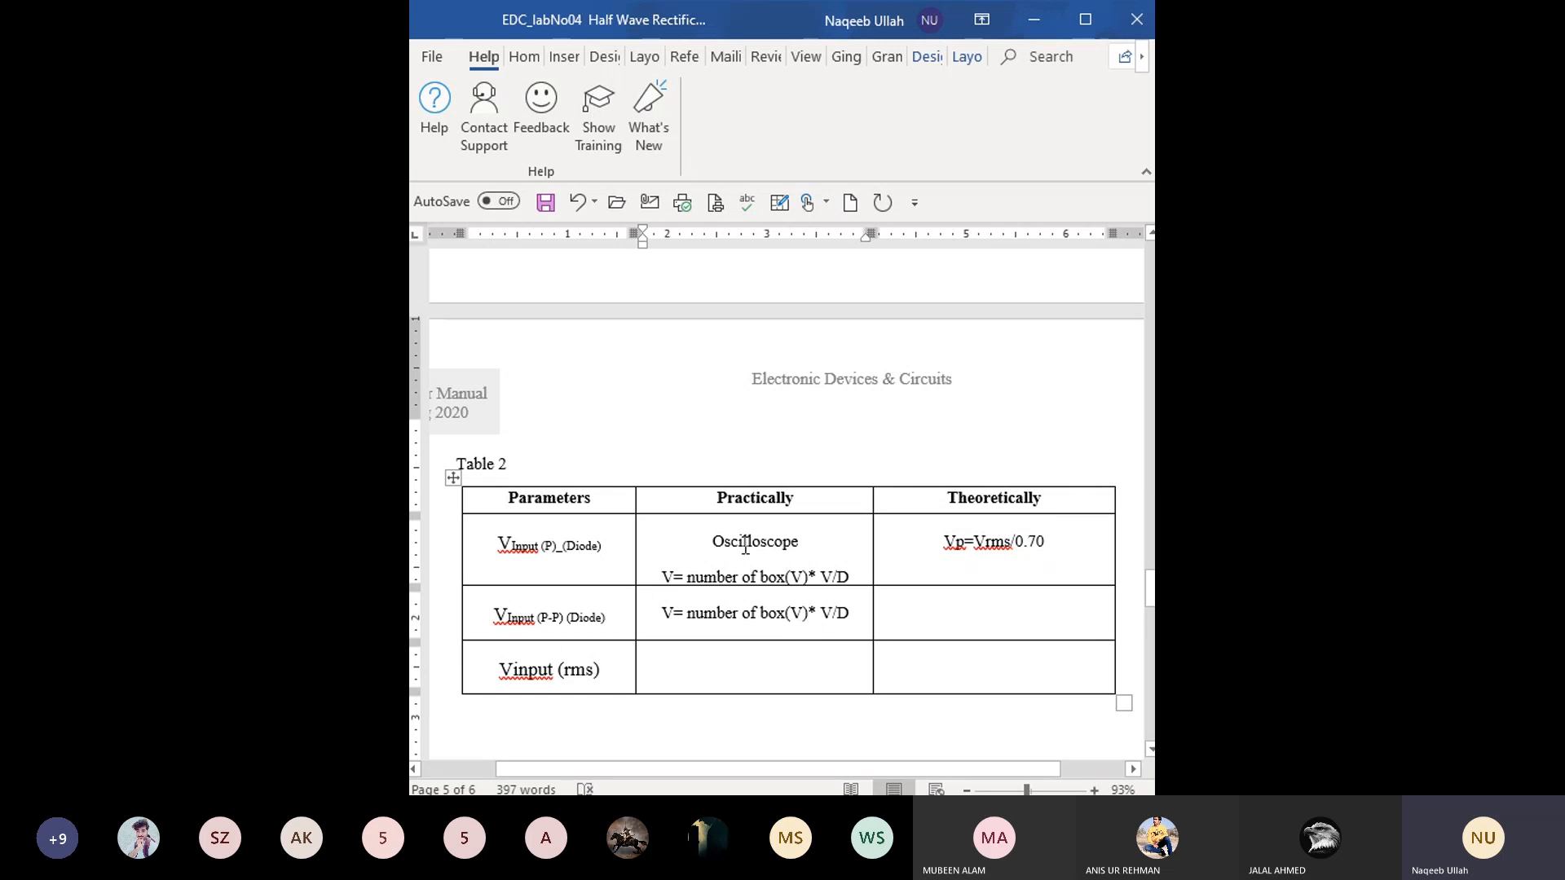
- Enclose "number of box(V)* V/D" in parentheses in the first parameter's practical formula
{"action": "left_click", "coordinate": [851, 578]}
{"action": "type", "text": "/"}
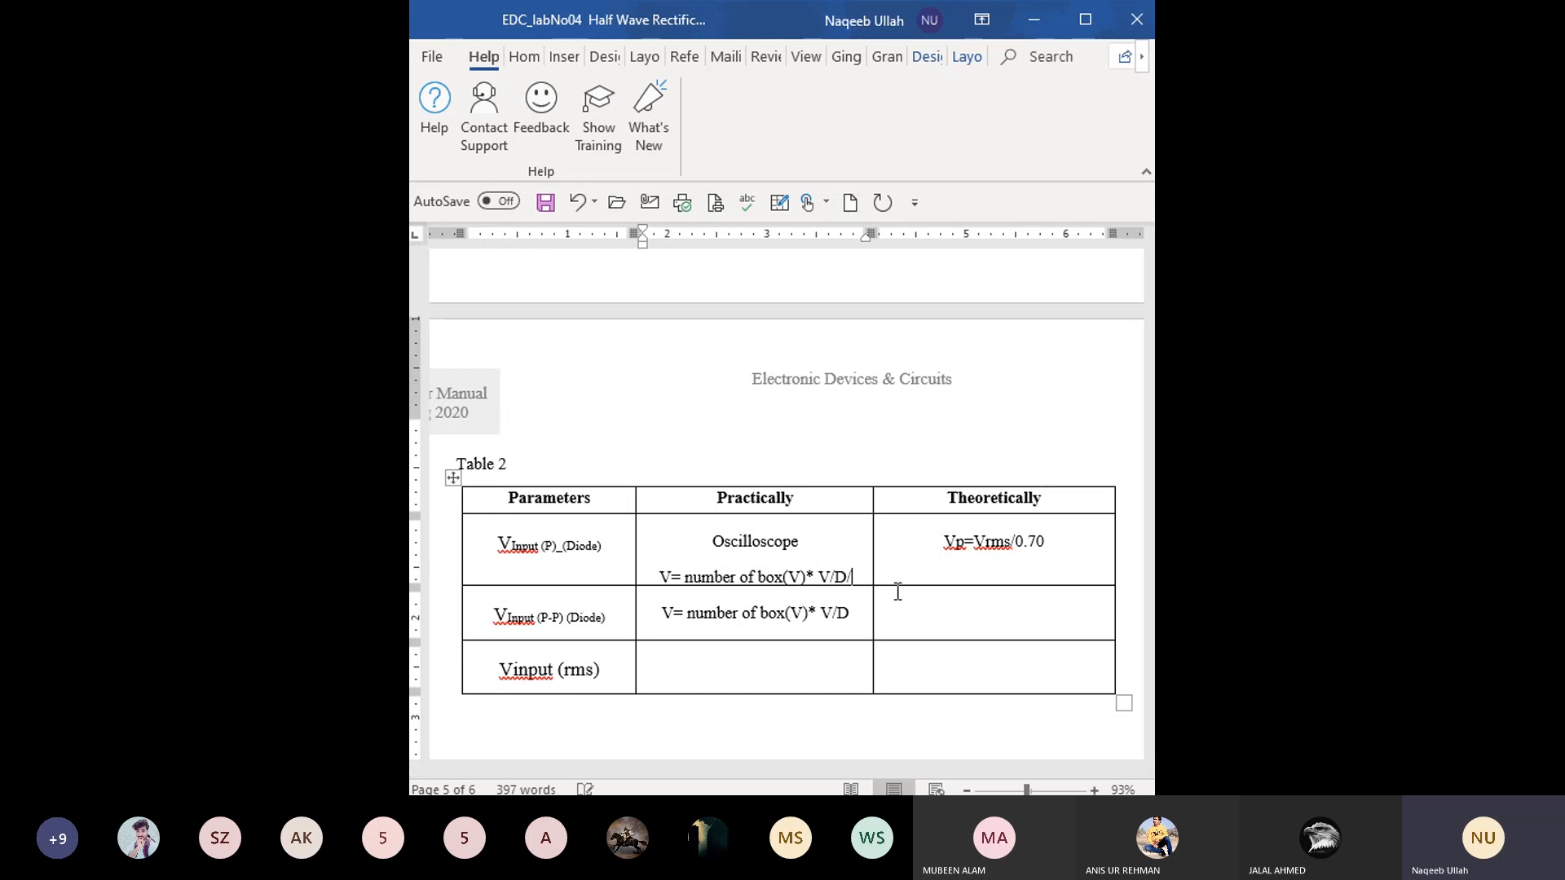
{"action": "key", "text": "BackSpace"}
{"action": "type", "text": ")"}
{"action": "key", "text": "Left"}
{"action": "key", "text": "Left"}
{"action": "key", "text": "Left"}
{"action": "key", "text": "Left"}
{"action": "key", "text": "Left"}
{"action": "key", "text": "Left"}
{"action": "key", "text": "Left"}
{"action": "key", "text": "Left"}
{"action": "key", "text": "Left"}
{"action": "key", "text": "Left"}
{"action": "key", "text": "Left"}
{"action": "key", "text": "Left"}
{"action": "key", "text": "Left"}
{"action": "key", "text": "Left"}
{"action": "key", "text": "Left"}
{"action": "key", "text": "Left"}
{"action": "key", "text": "Left"}
{"action": "key", "text": "Left"}
{"action": "key", "text": "Left"}
{"action": "key", "text": "Left"}
{"action": "key", "text": "Left"}
{"action": "key", "text": "Left"}
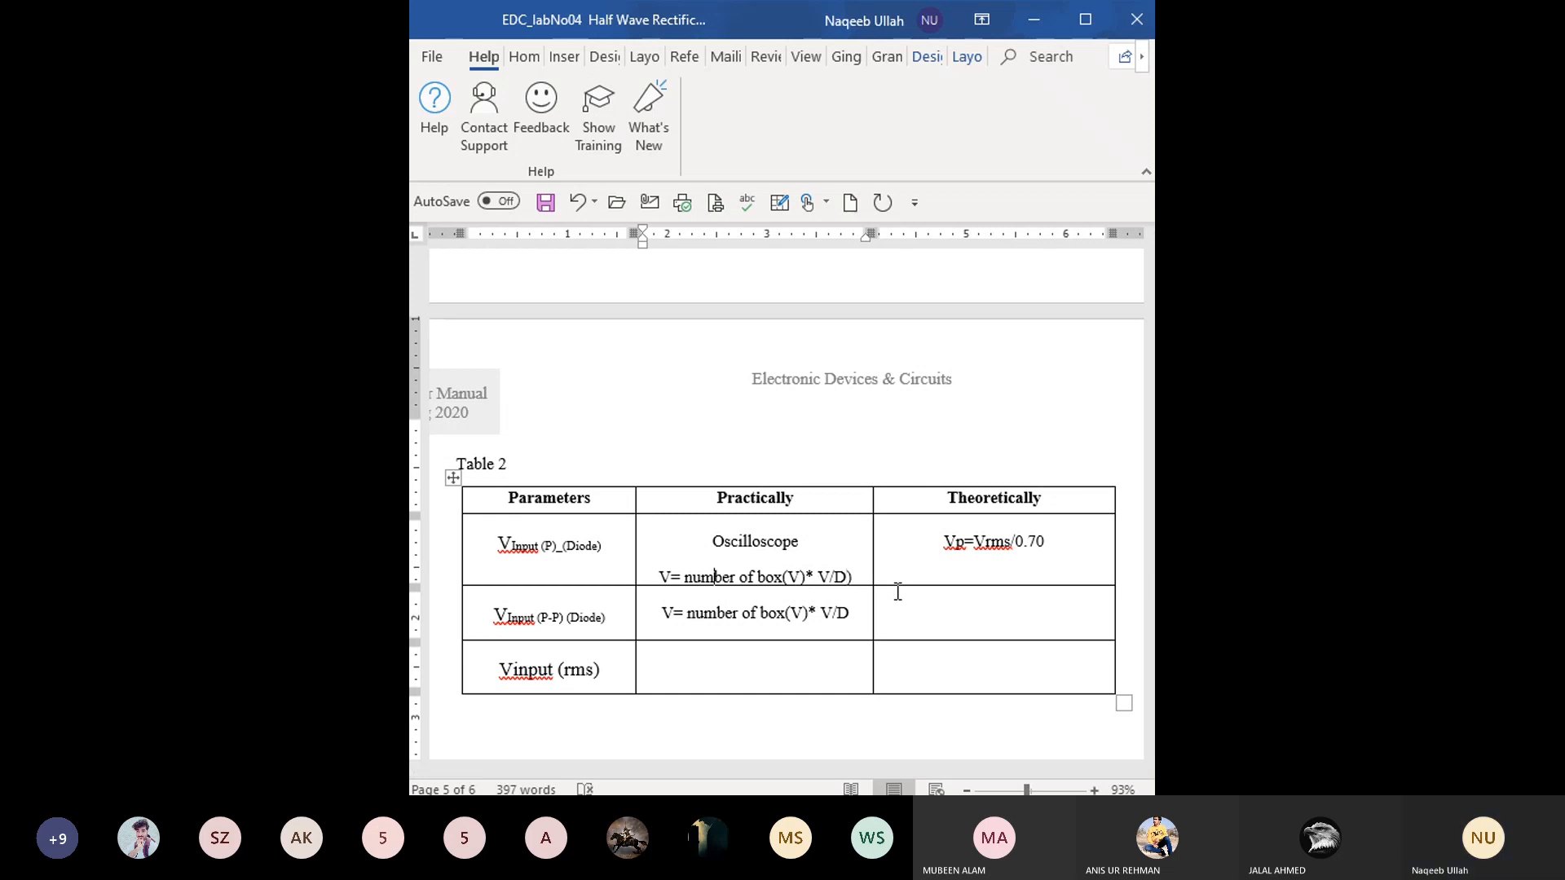
{"action": "type", "text": "("}
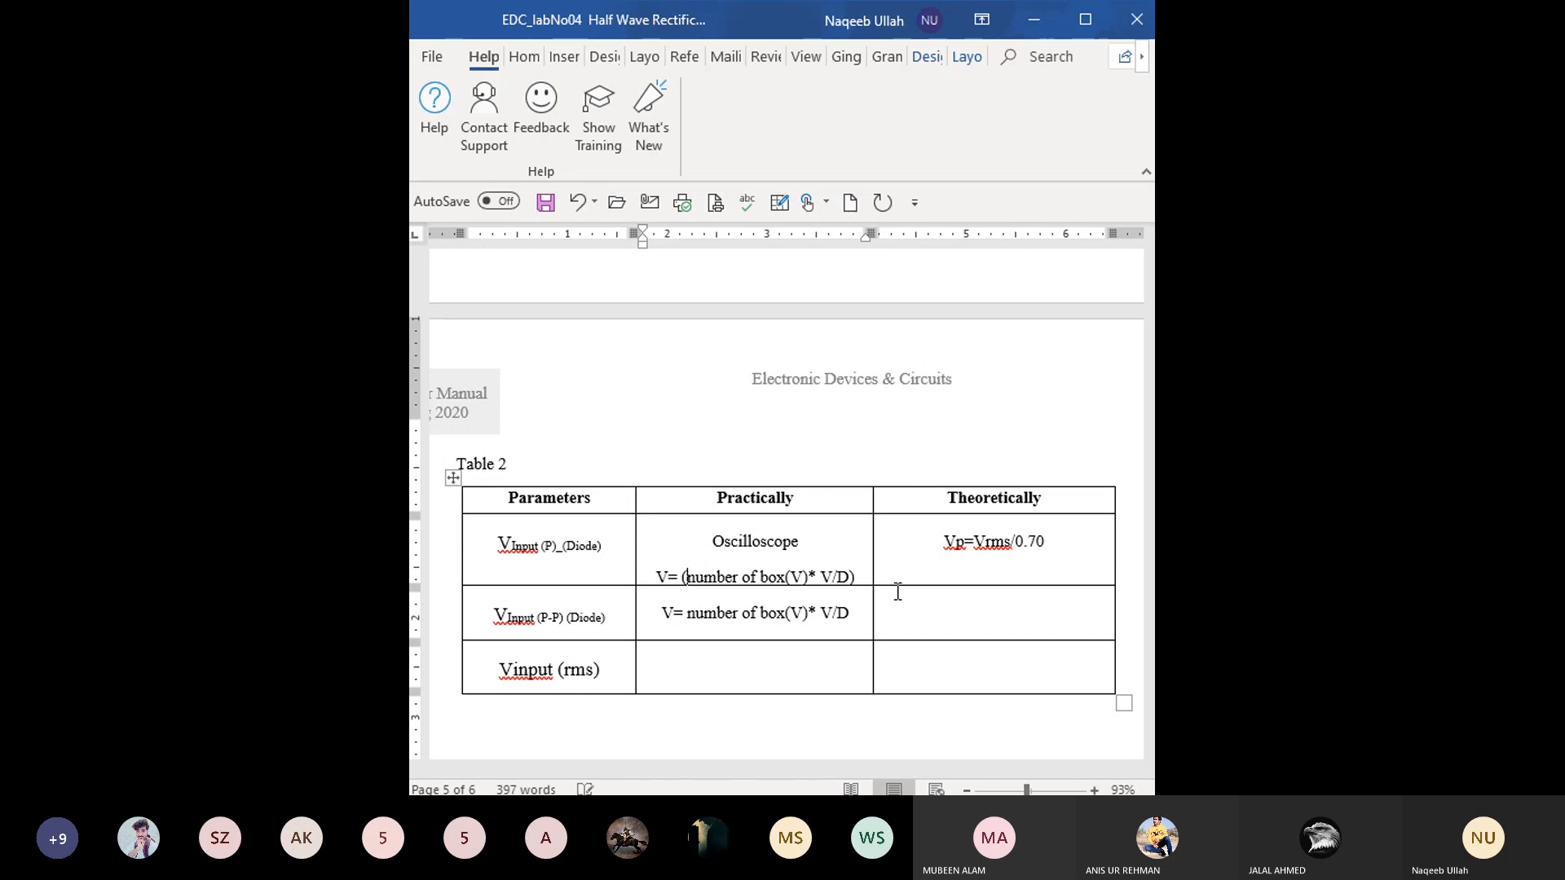
- Append "/2" after the closing parenthesis of the first parameter's practical formula
{"action": "key", "text": "Right"}
{"action": "key", "text": "Right"}
{"action": "key", "text": "Right"}
{"action": "key", "text": "Right"}
{"action": "key", "text": "Right"}
{"action": "key", "text": "Right"}
{"action": "key", "text": "Right"}
{"action": "key", "text": "Right"}
{"action": "key", "text": "Right"}
{"action": "key", "text": "Right"}
{"action": "key", "text": "Right"}
{"action": "key", "text": "Right"}
{"action": "key", "text": "Right"}
{"action": "key", "text": "Right"}
{"action": "key", "text": "Right"}
{"action": "key", "text": "Right"}
{"action": "key", "text": "Right"}
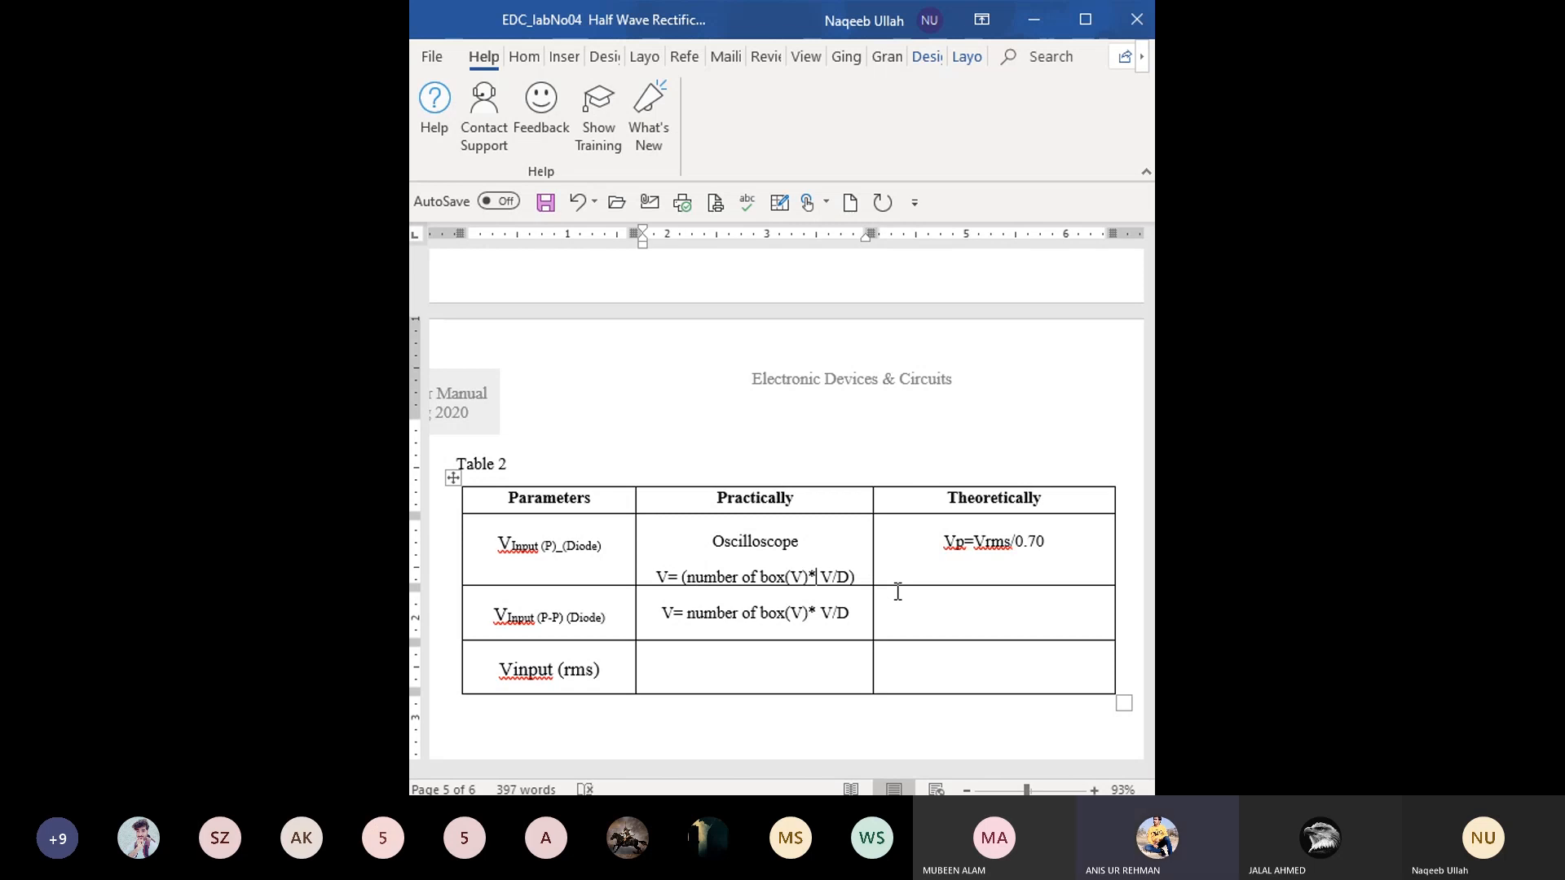
{"action": "type", "text": "/"}
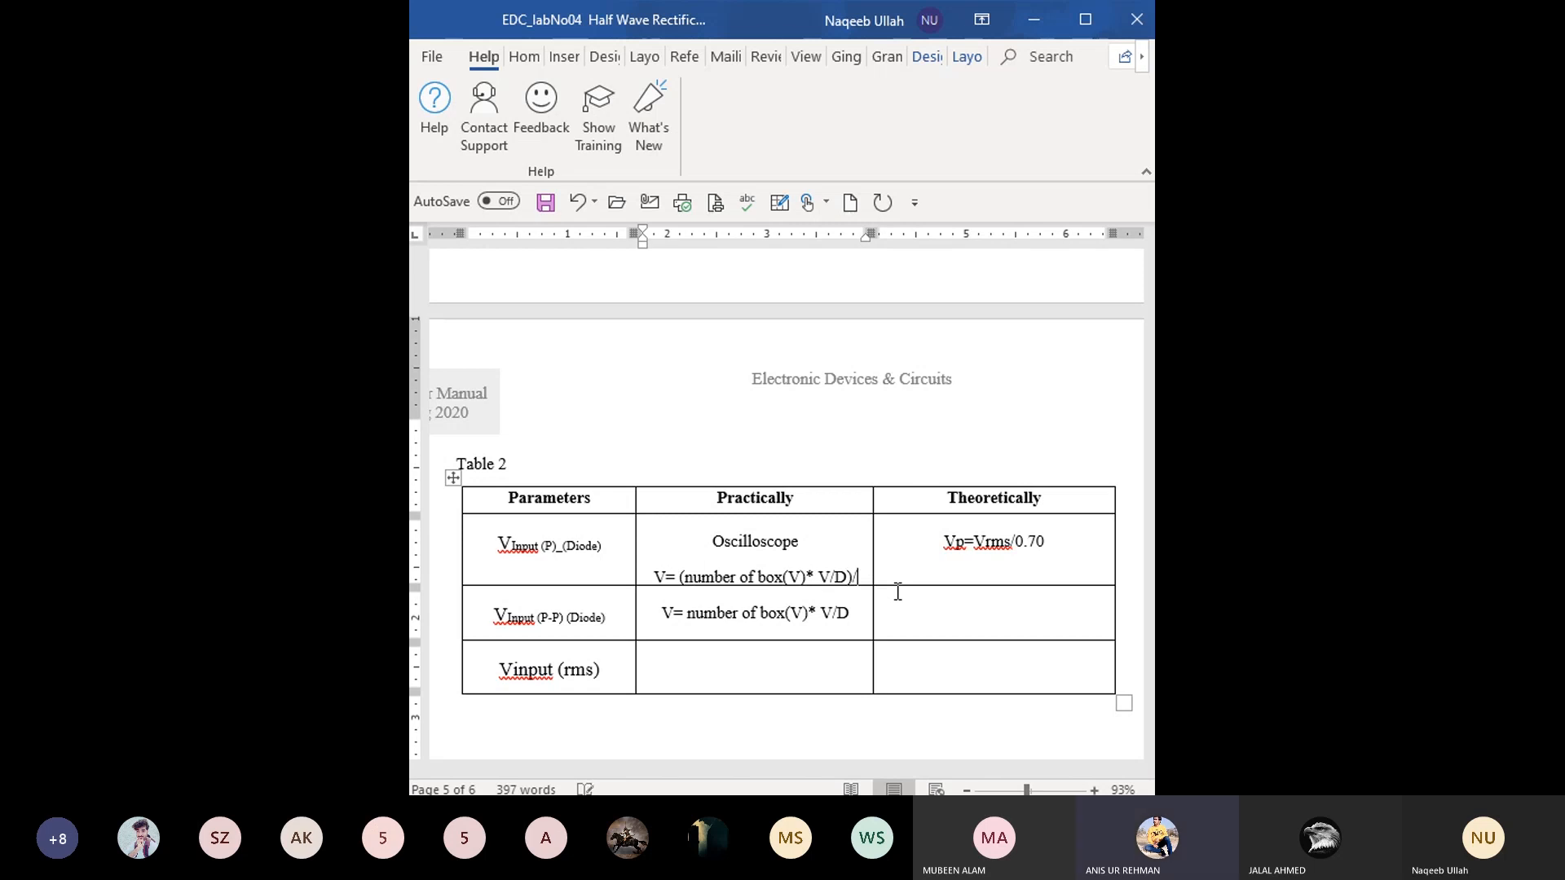
{"action": "type", "text": "2"}
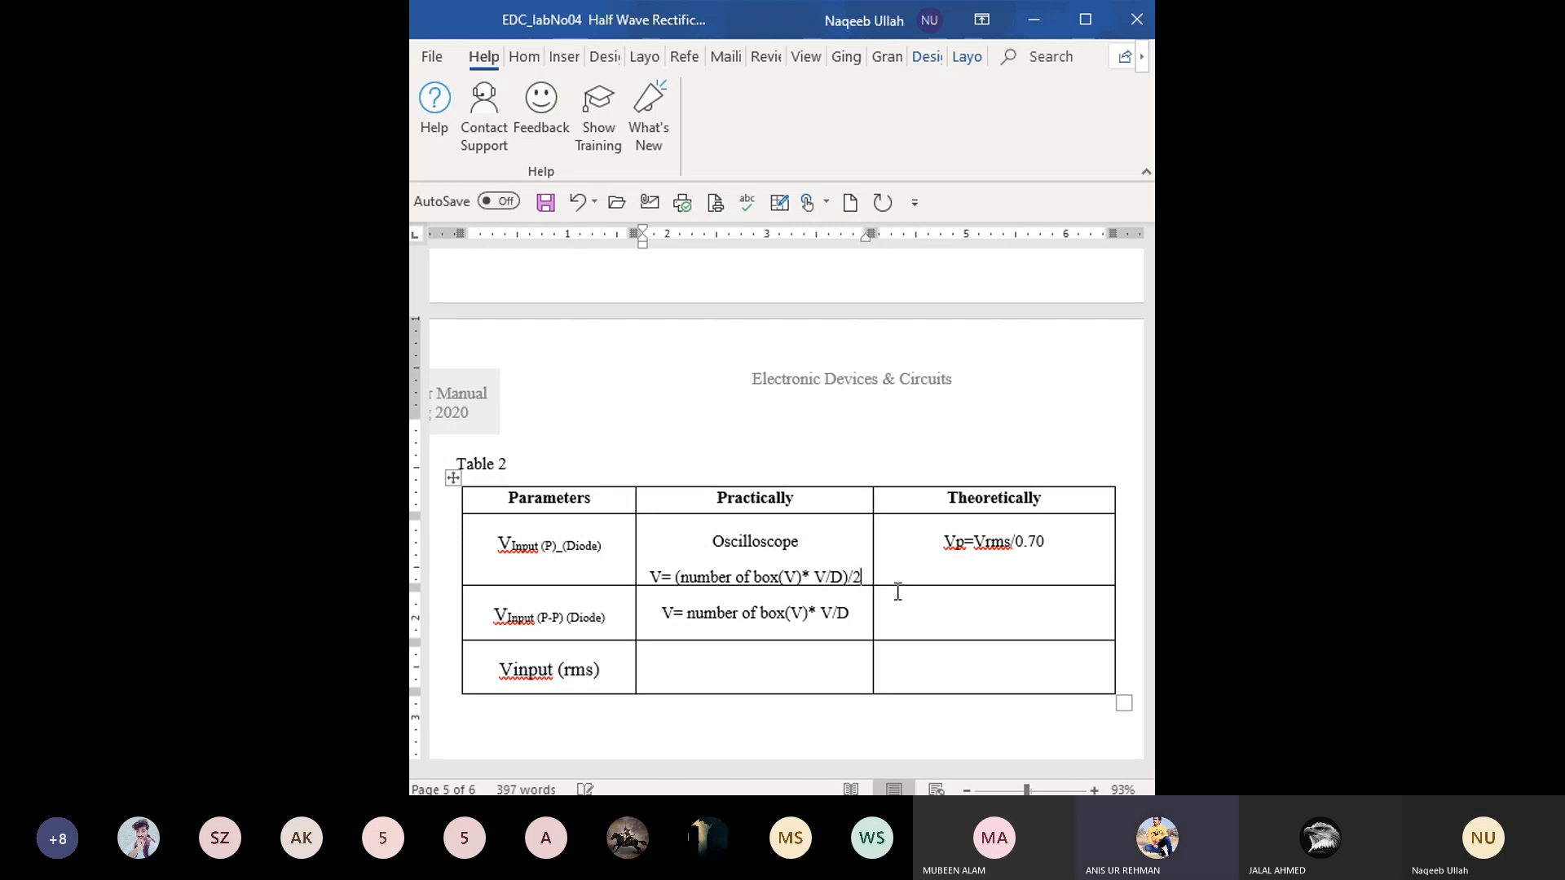
{"action": "left_click", "coordinate": [662, 579]}
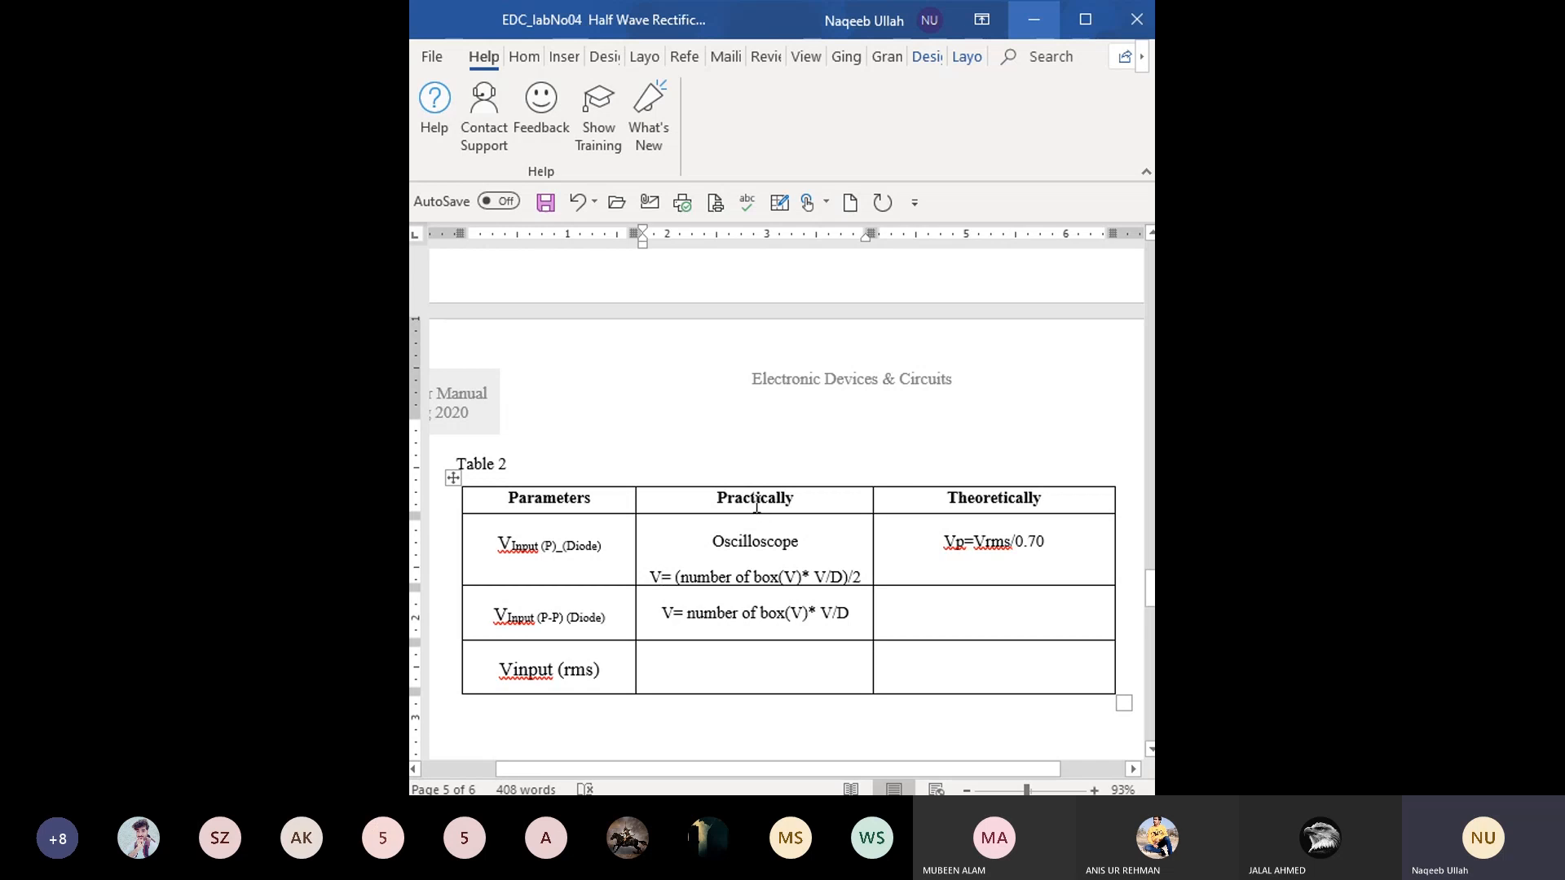
{"action": "left_click_drag", "start_coordinate": [712, 541], "coordinate": [806, 551]}
{"action": "left_click", "coordinate": [805, 547]}
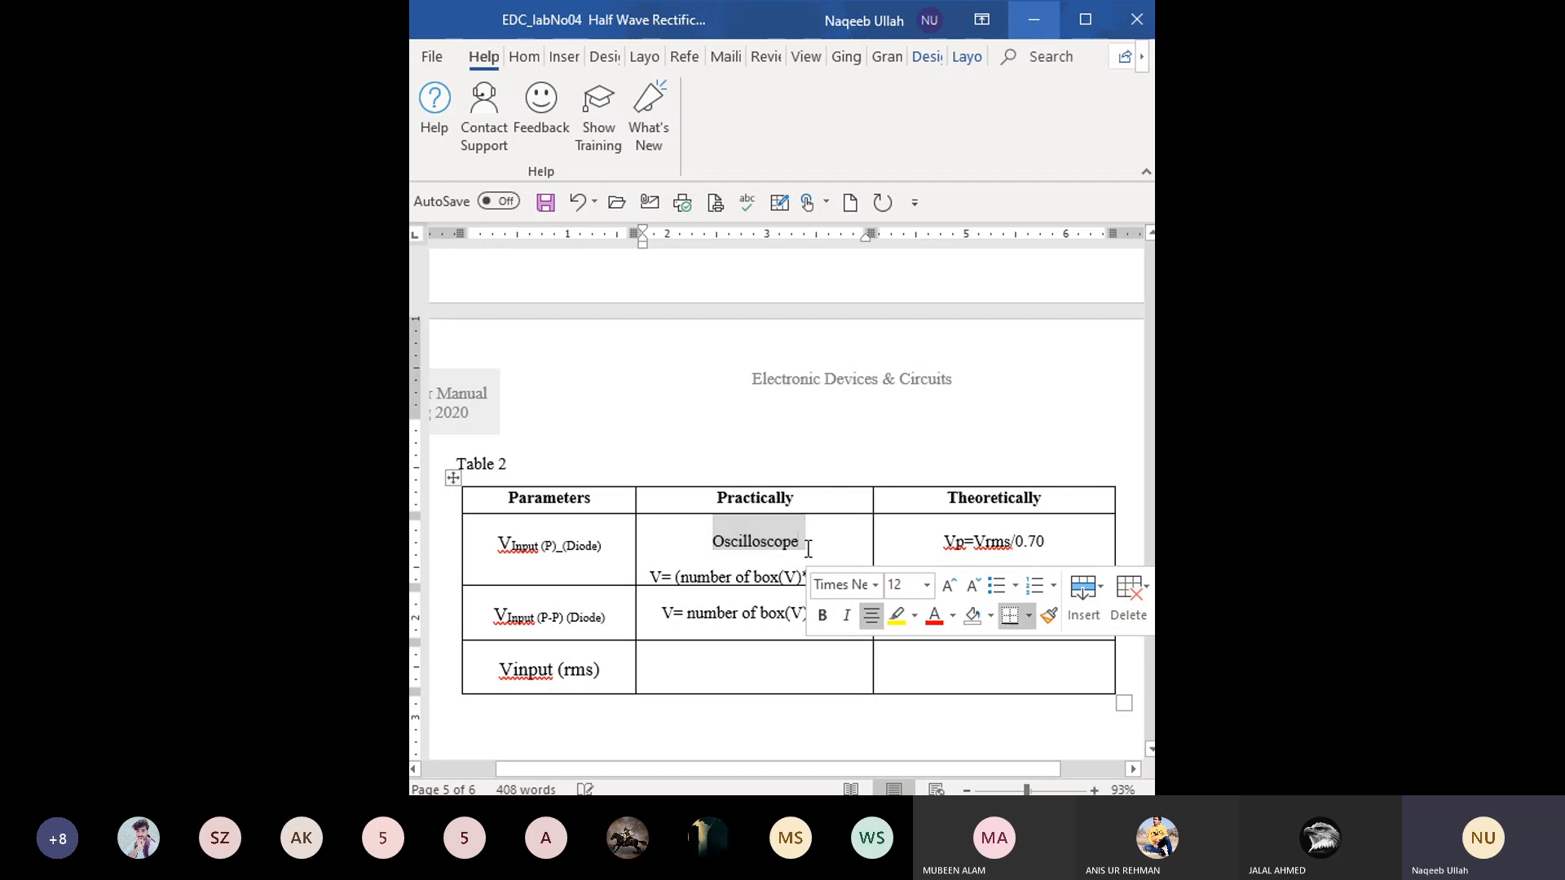
{"action": "left_click", "coordinate": [1001, 538]}
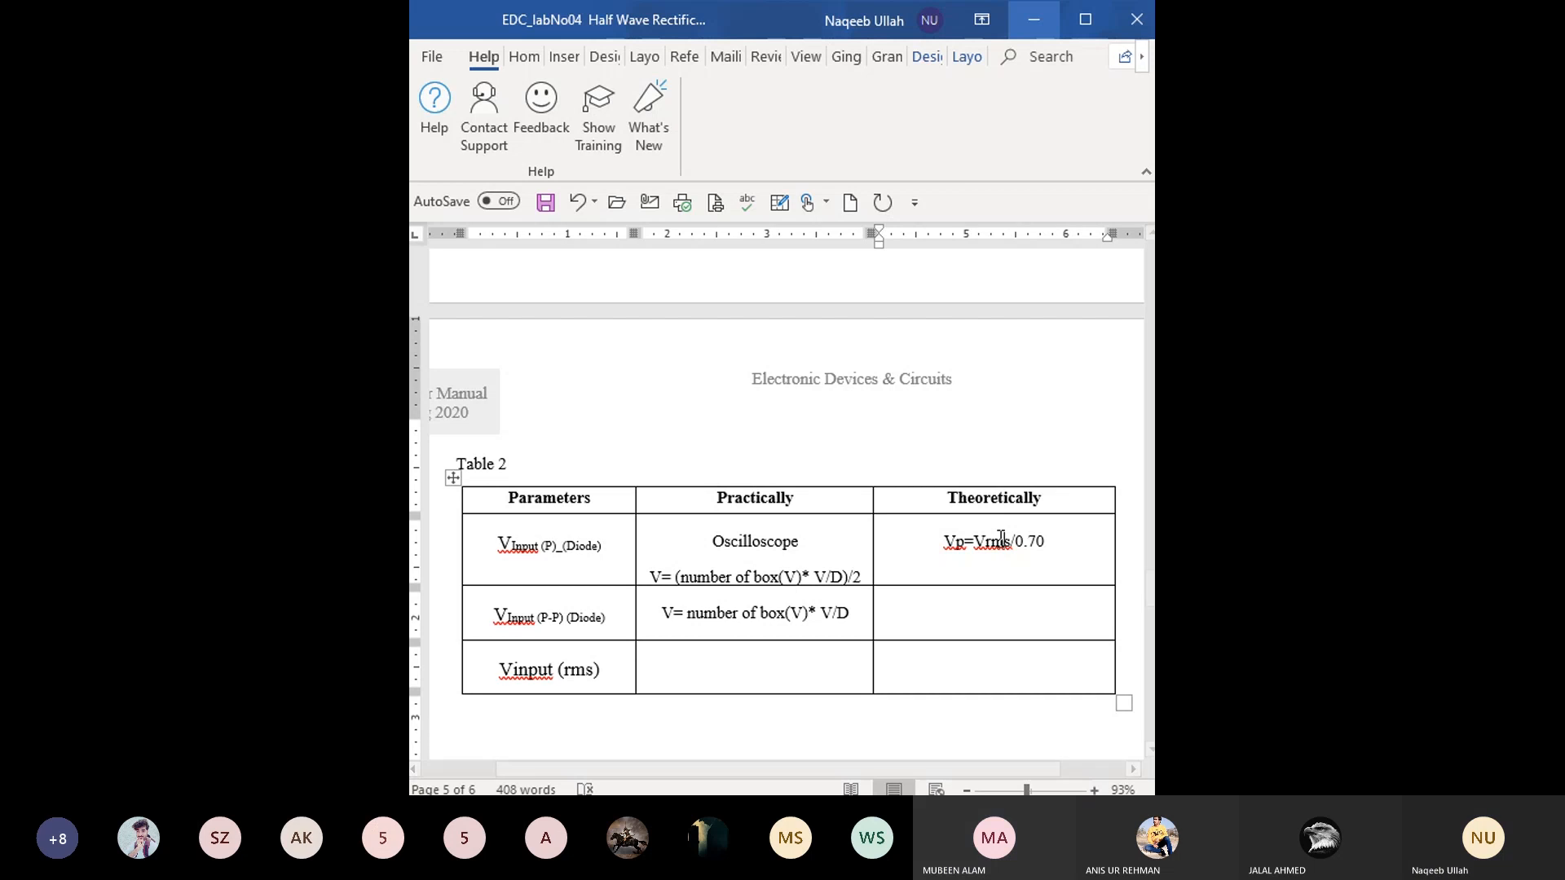
{"action": "left_click", "coordinate": [982, 619]}
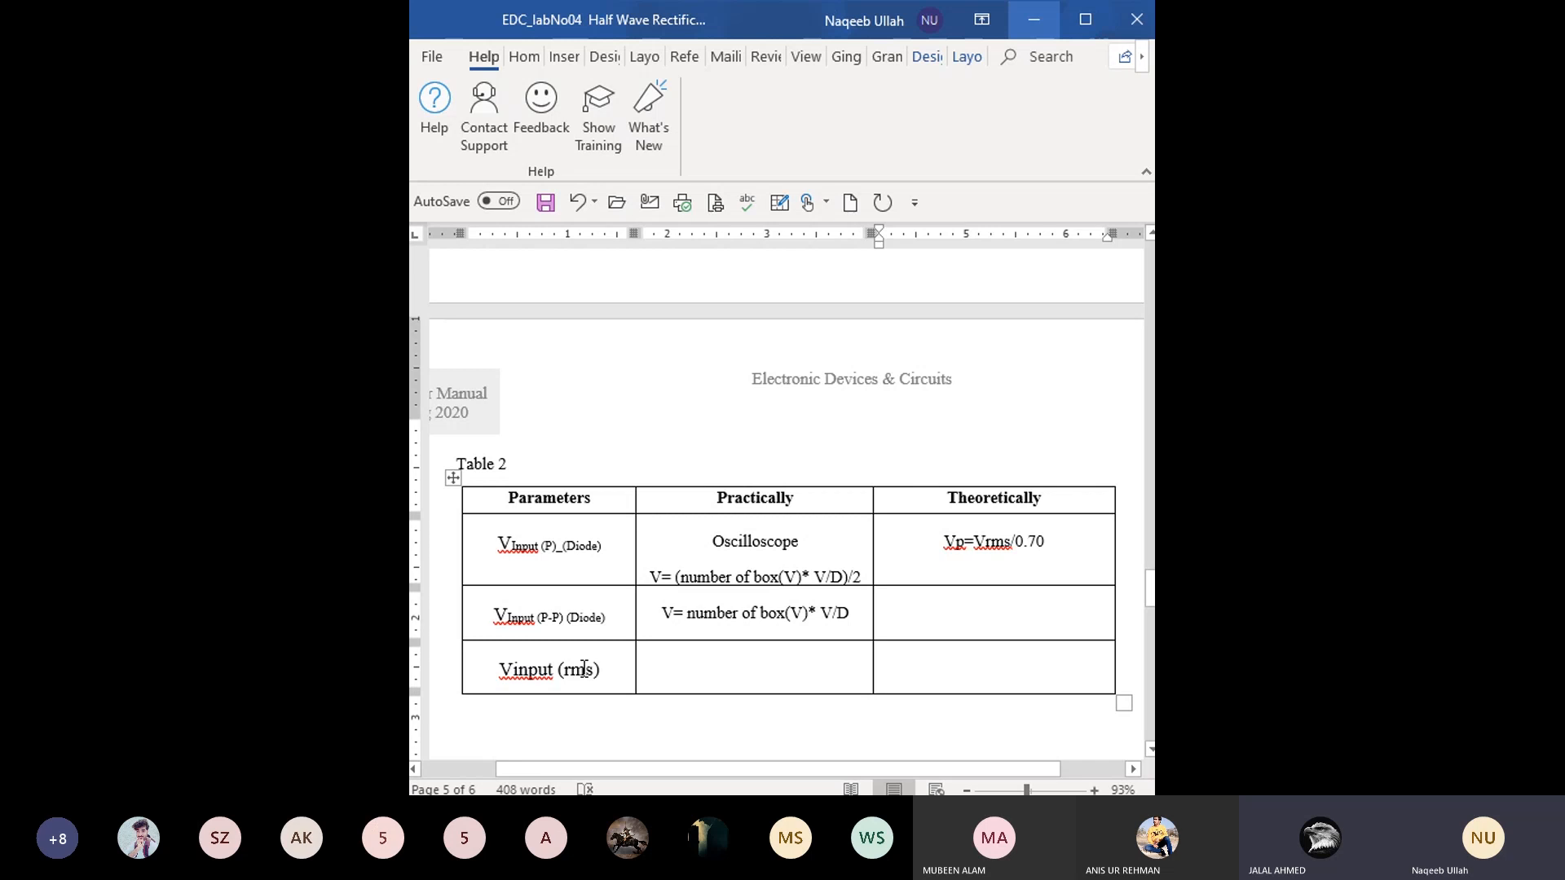
- Enter "Oscilloscope" in the Practically cell of the Vinput (rms) row
{"action": "left_click", "coordinate": [683, 680]}
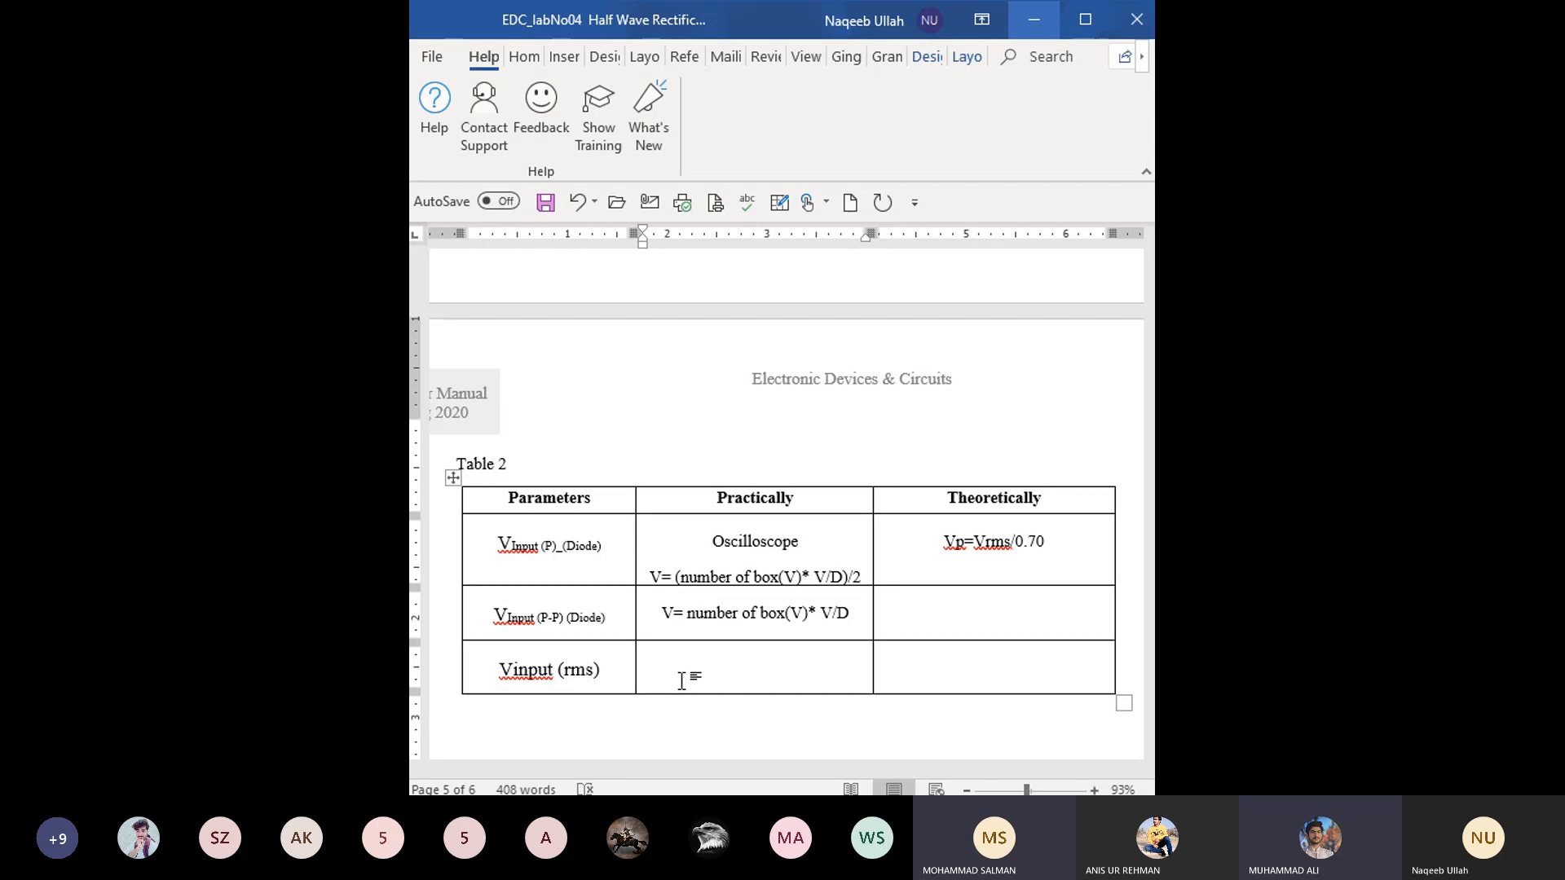
{"action": "type", "text": "Oscilloscope"}
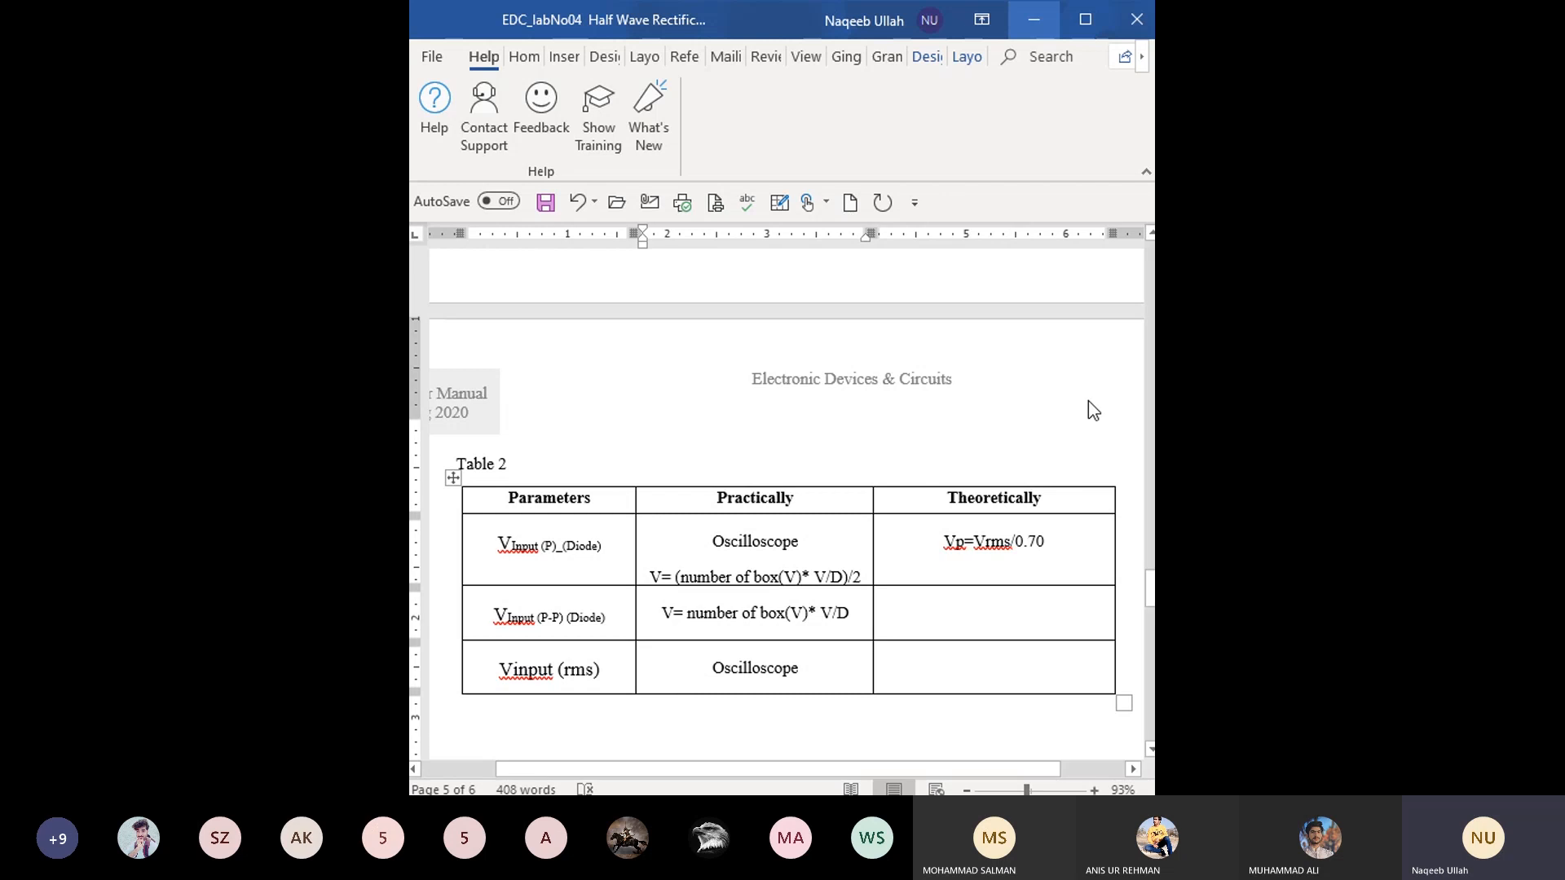
{"action": "left_click", "coordinate": [995, 563]}
{"action": "left_click", "coordinate": [940, 542]}
{"action": "left_click", "coordinate": [1049, 542], "text": "shift"}
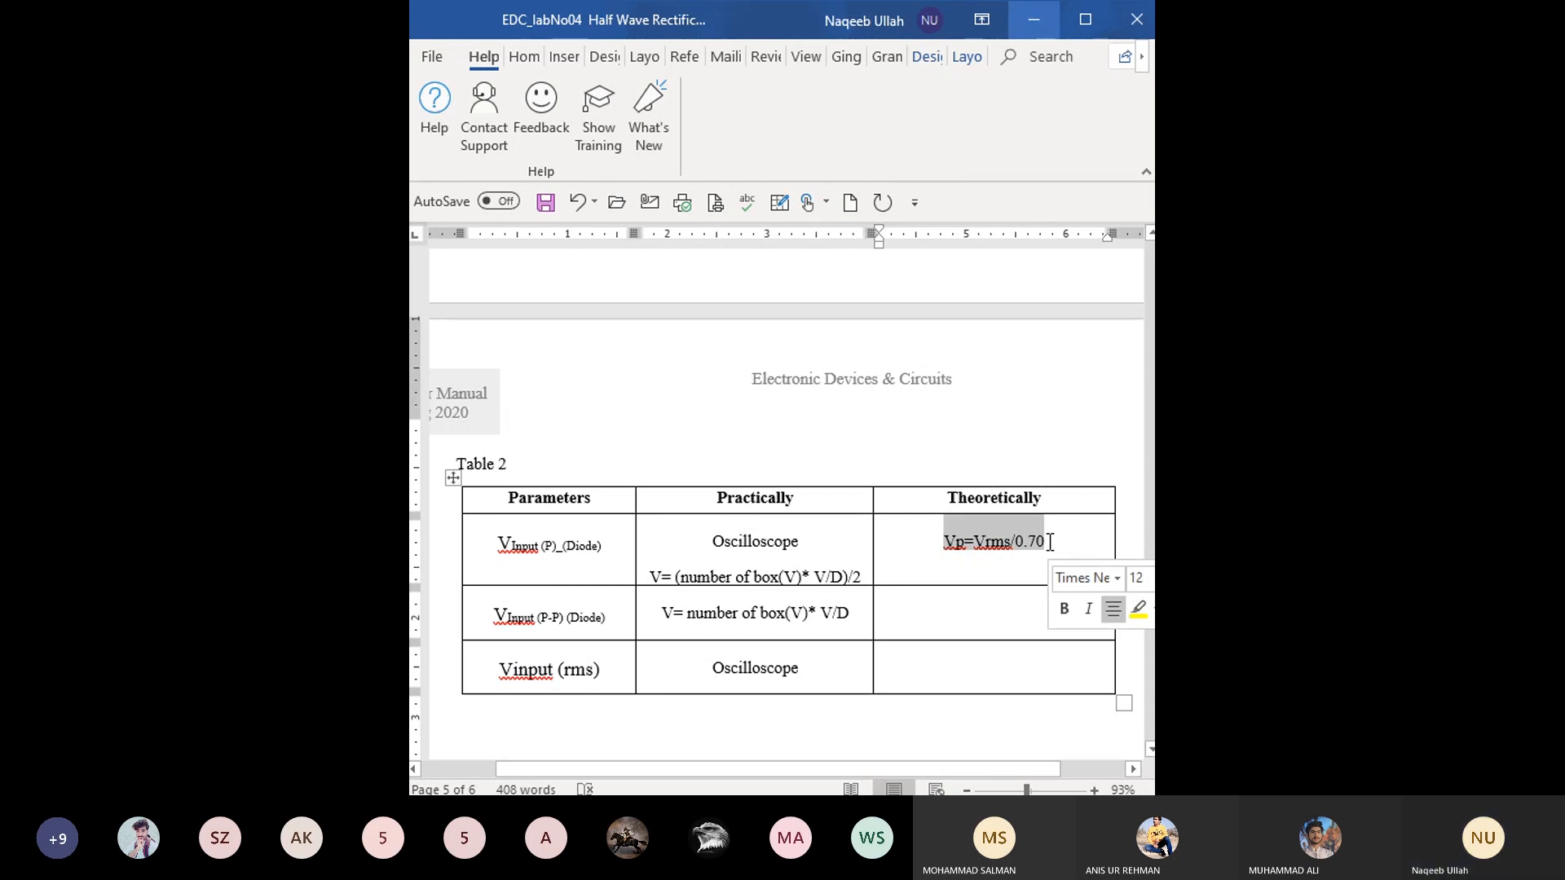
{"action": "left_click", "coordinate": [1050, 542]}
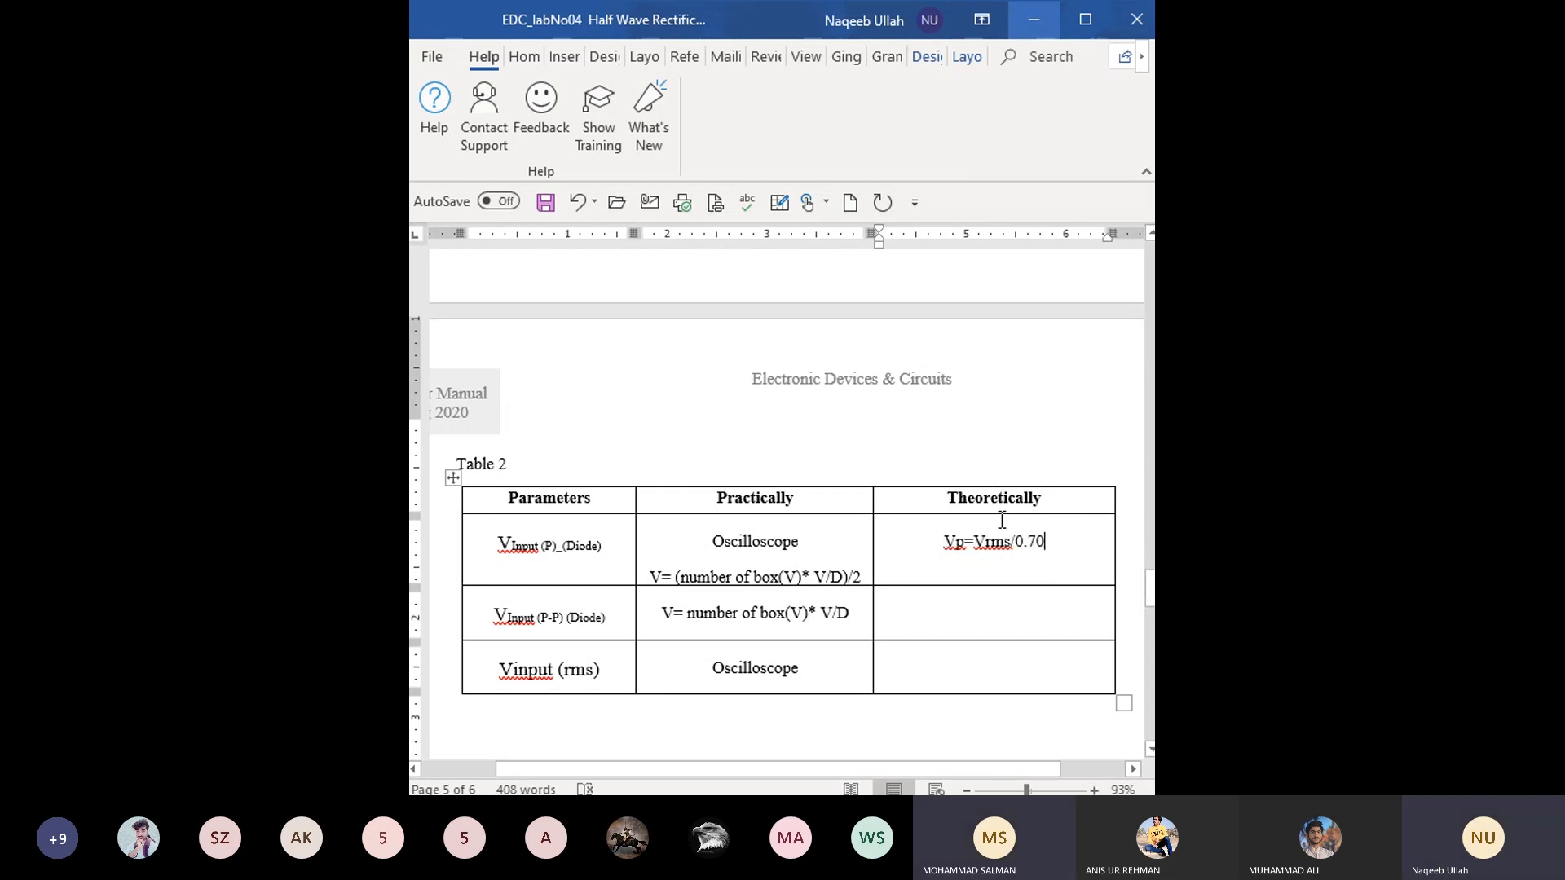
- Start the formula "Vp-p= V" in the Theoretically cell of the VInput (P-P) (Diode) row
{"action": "left_click", "coordinate": [958, 601]}
{"action": "type", "text": "V"}
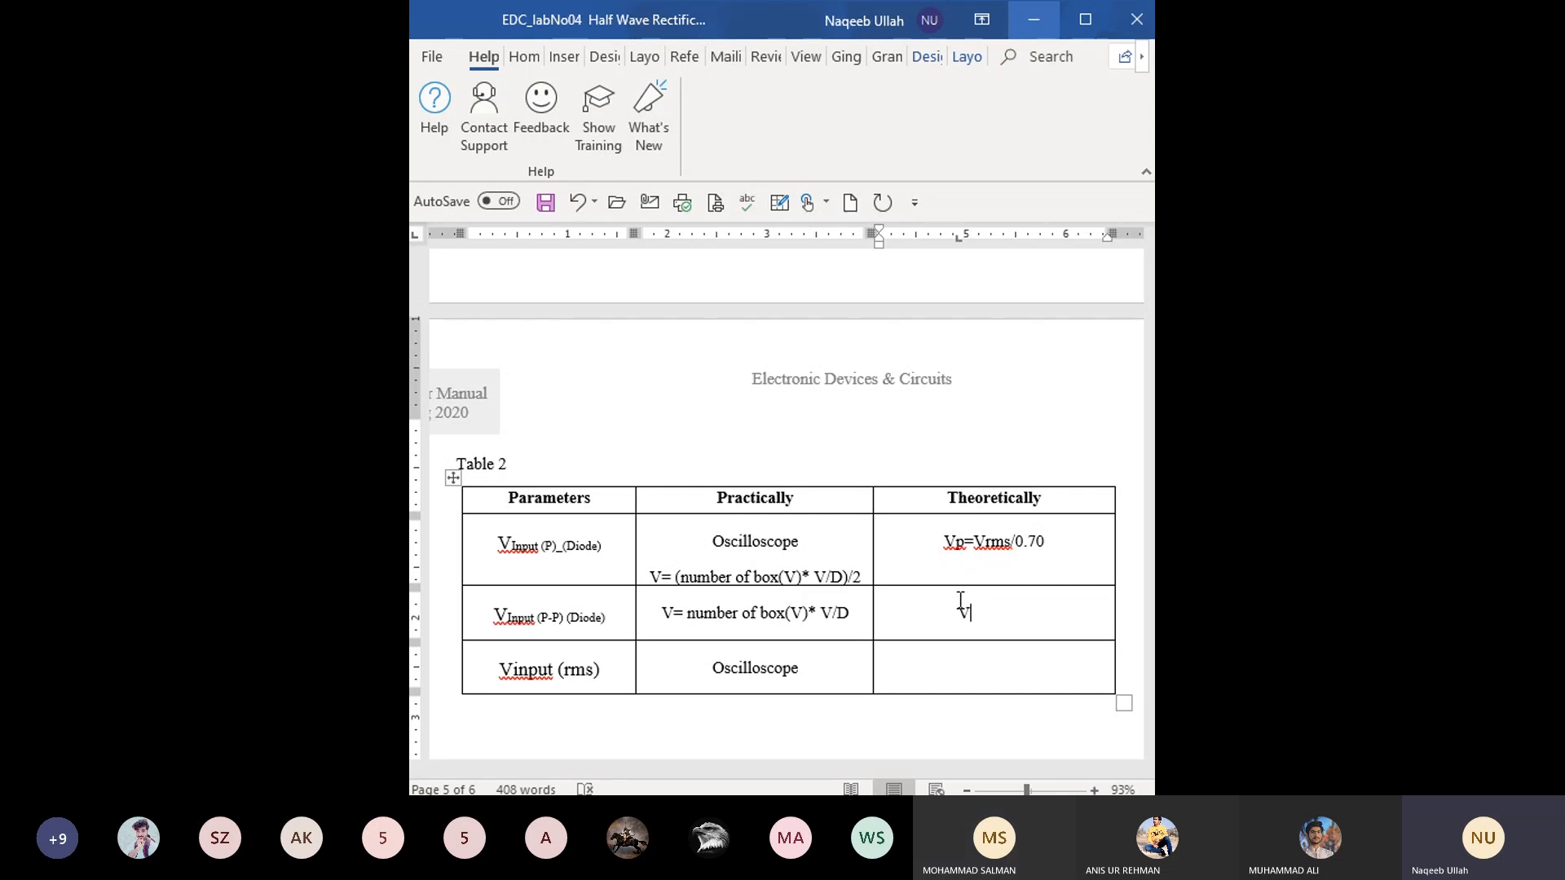
{"action": "type", "text": "p-"}
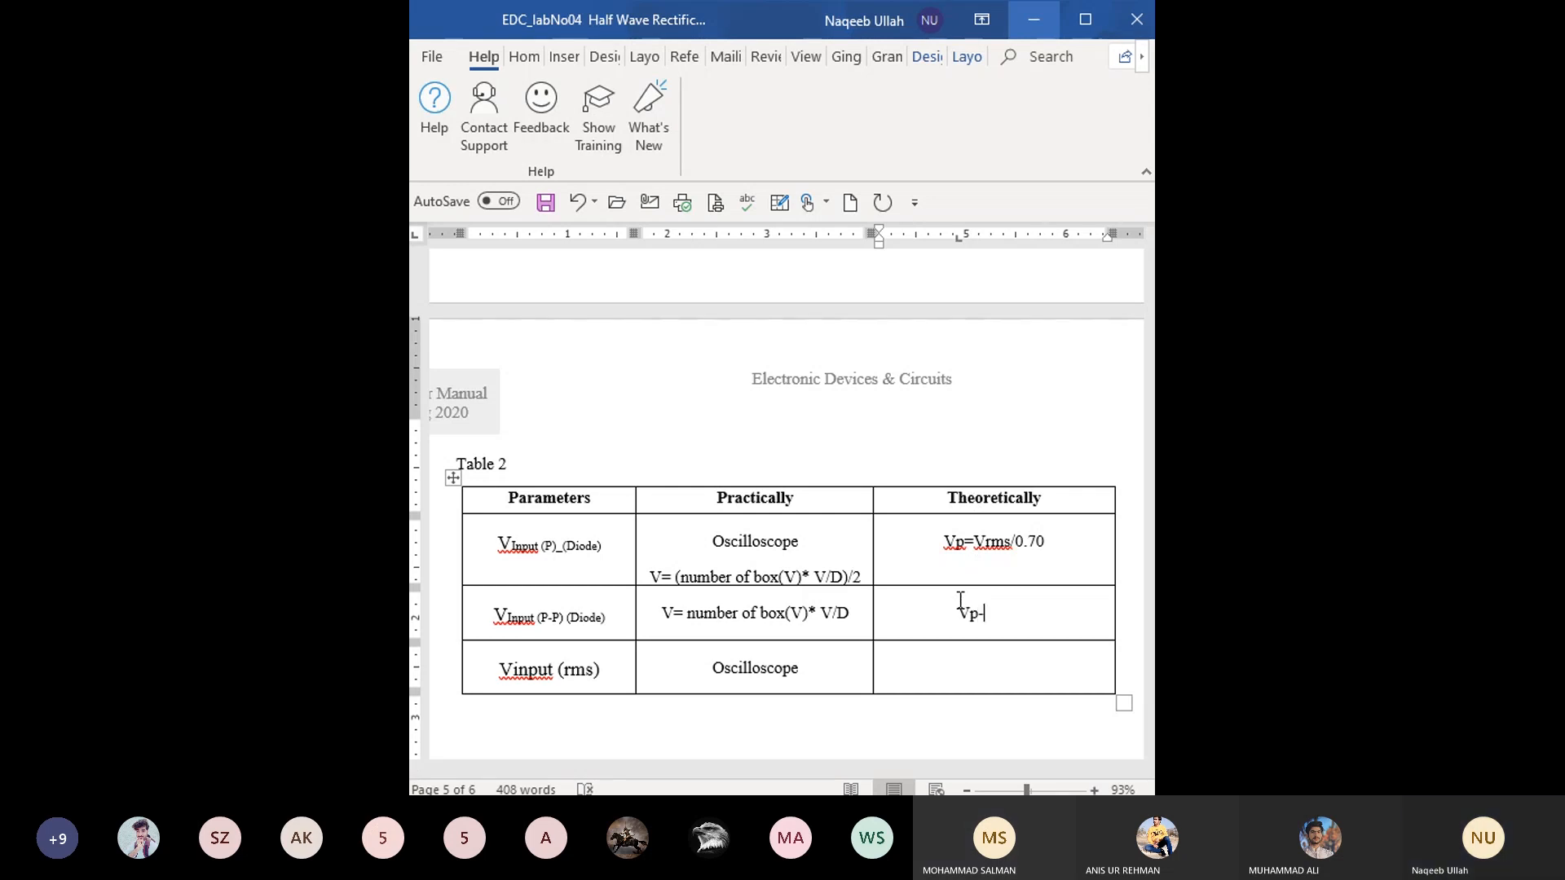
{"action": "type", "text": "p"}
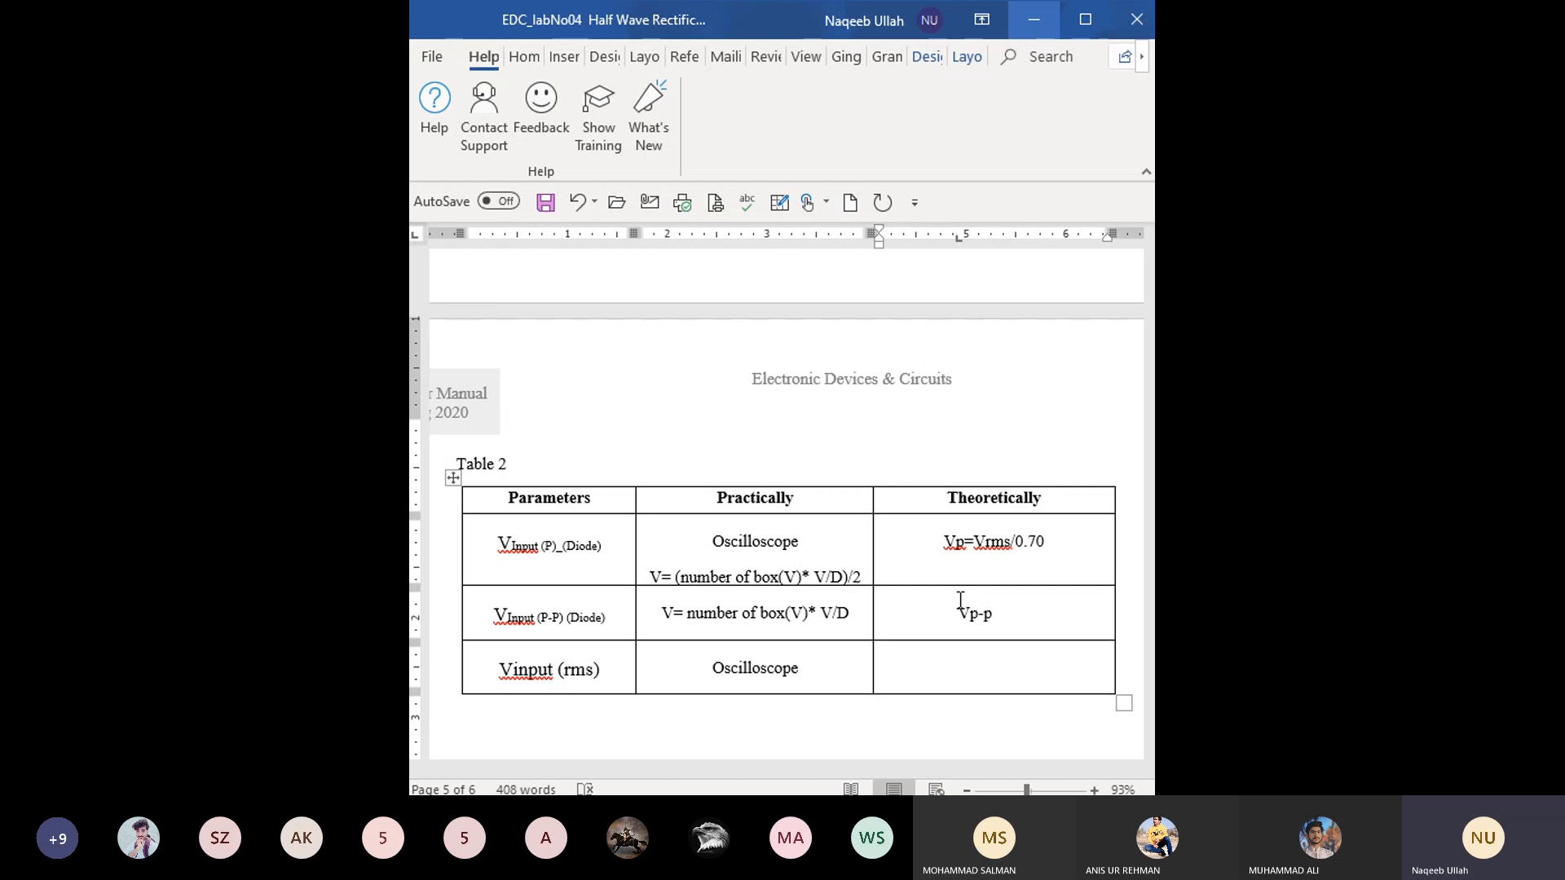
{"action": "type", "text": "= V"}
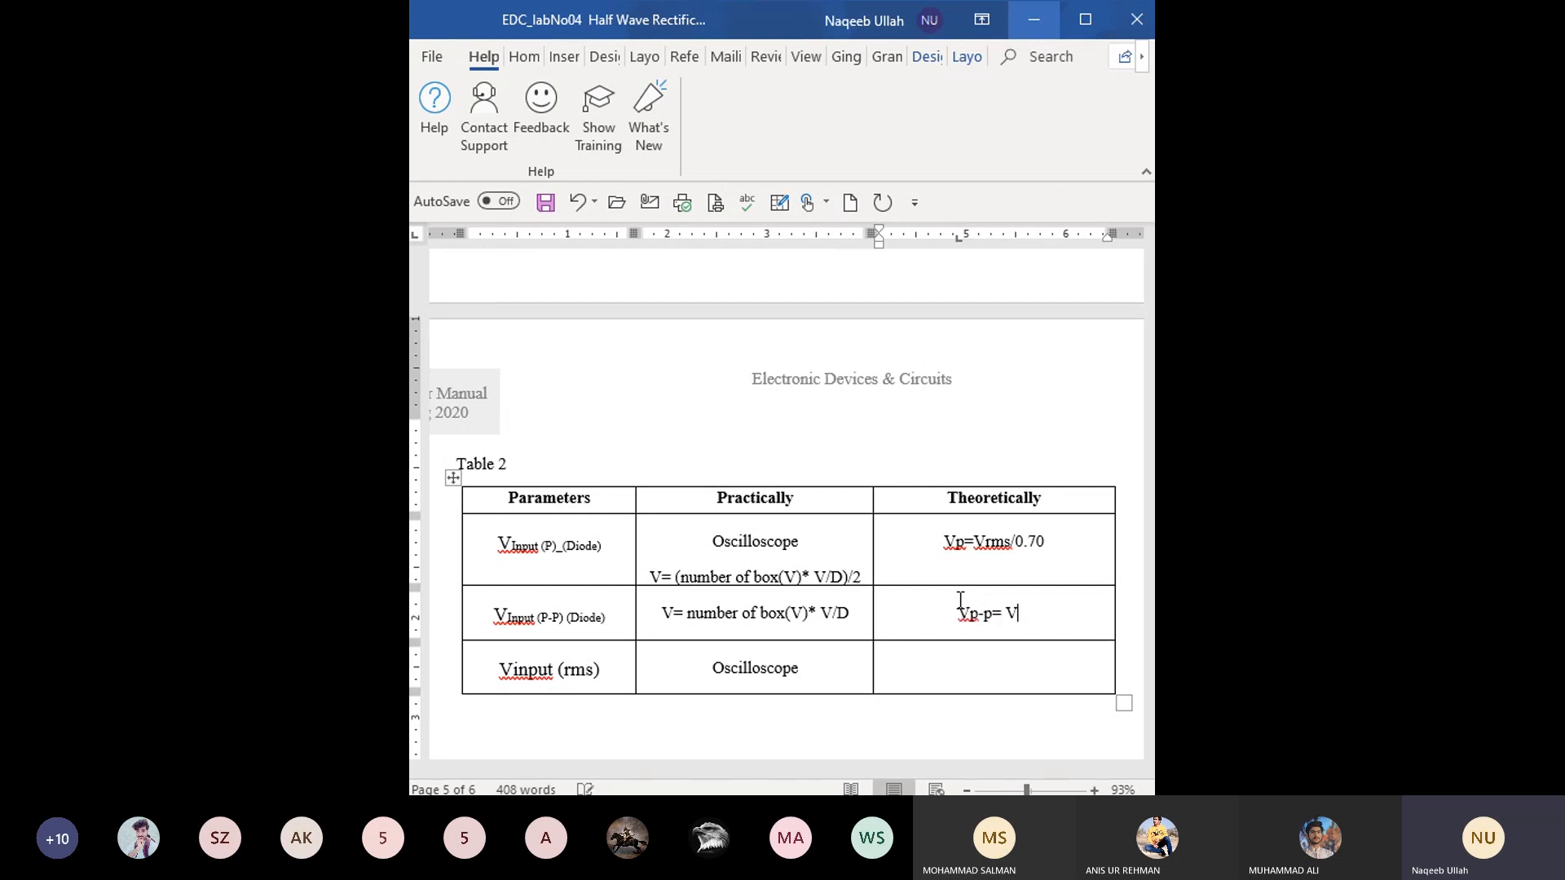